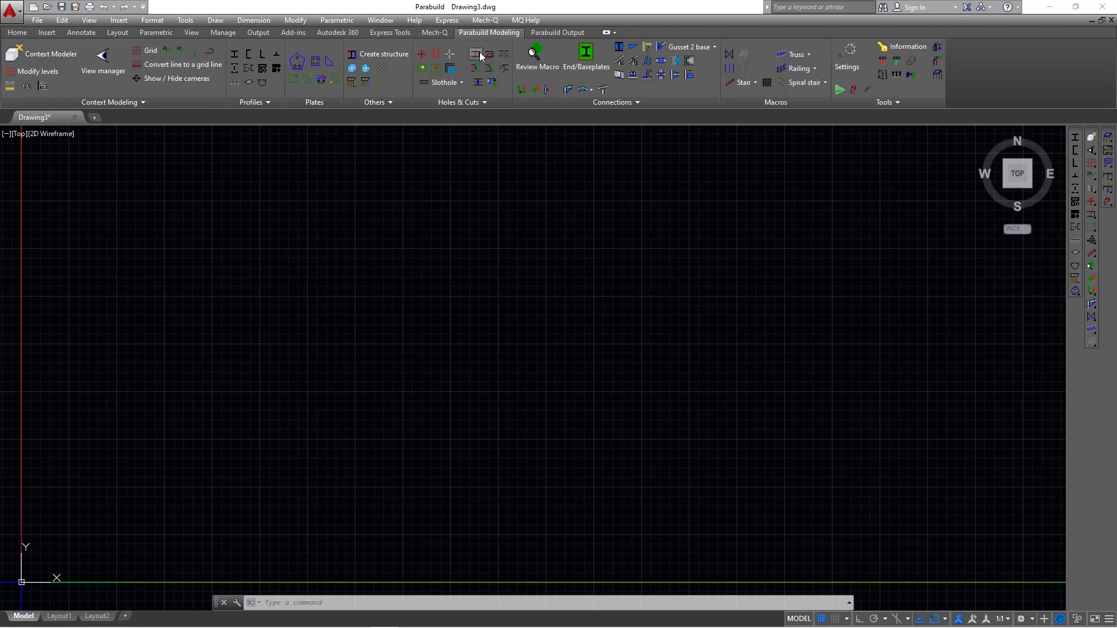
click(557, 33)
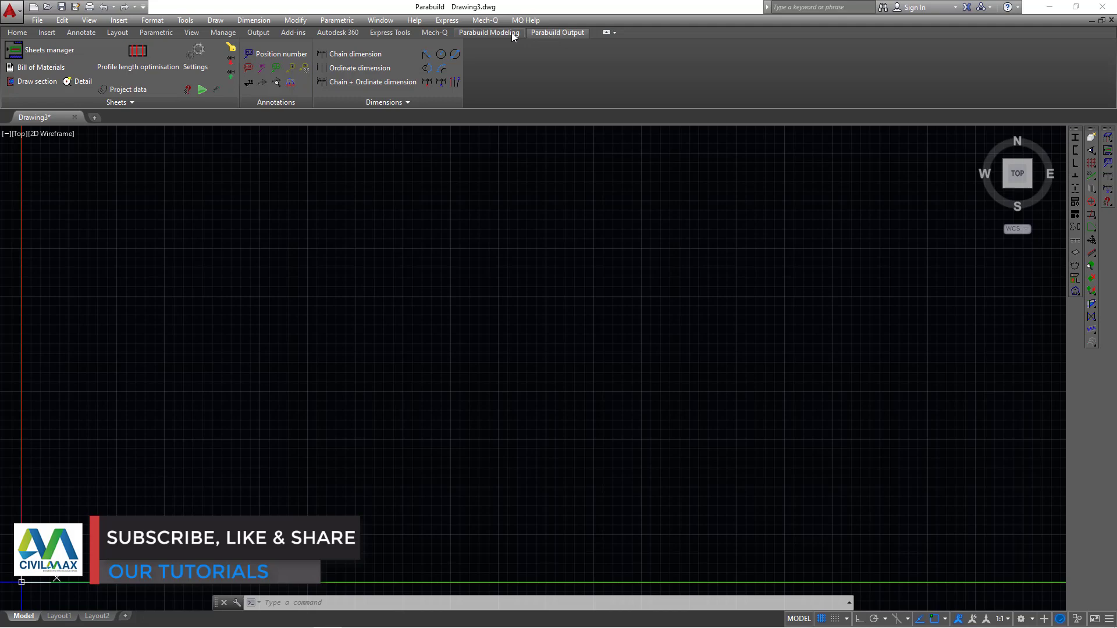
click(496, 34)
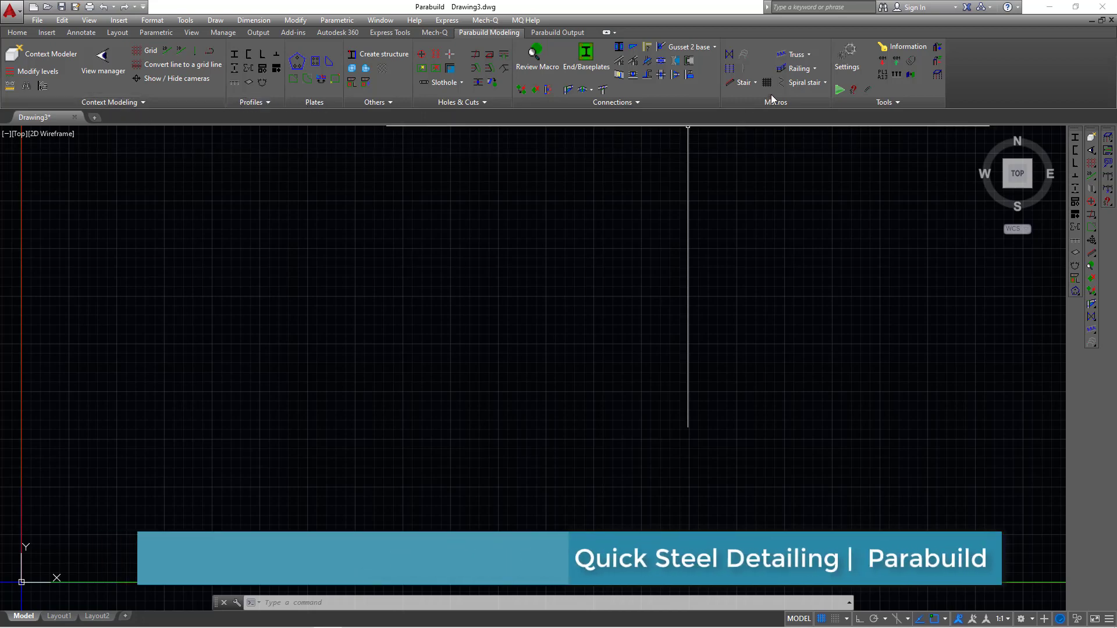
- Insert the Building frame macro from the Frame library and place it near the drawing origin
click(744, 55)
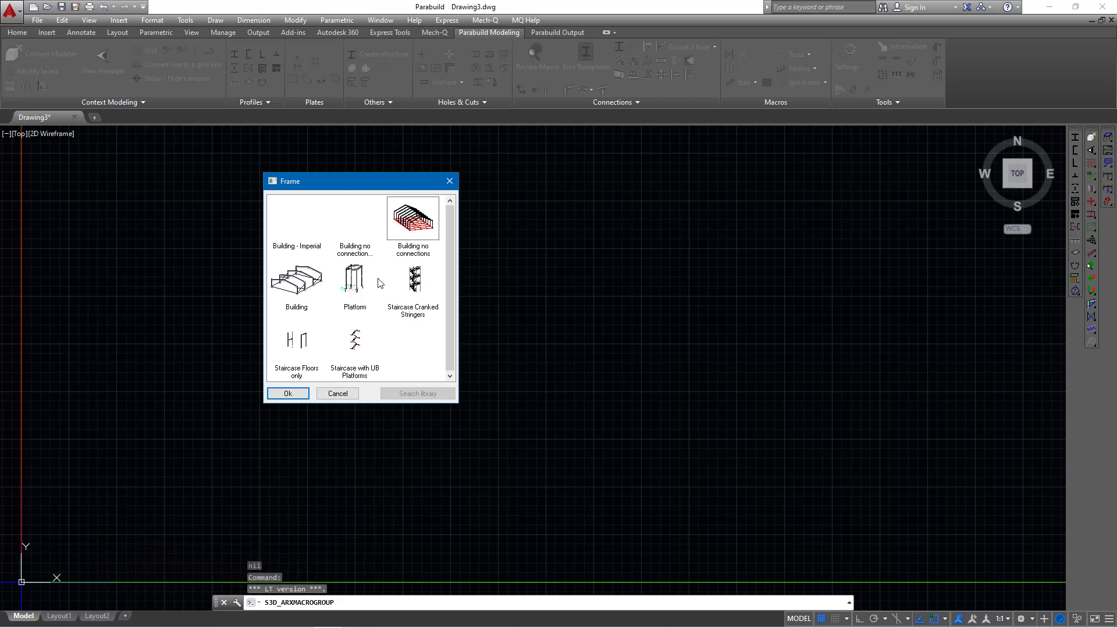
drag(353, 189, 345, 229)
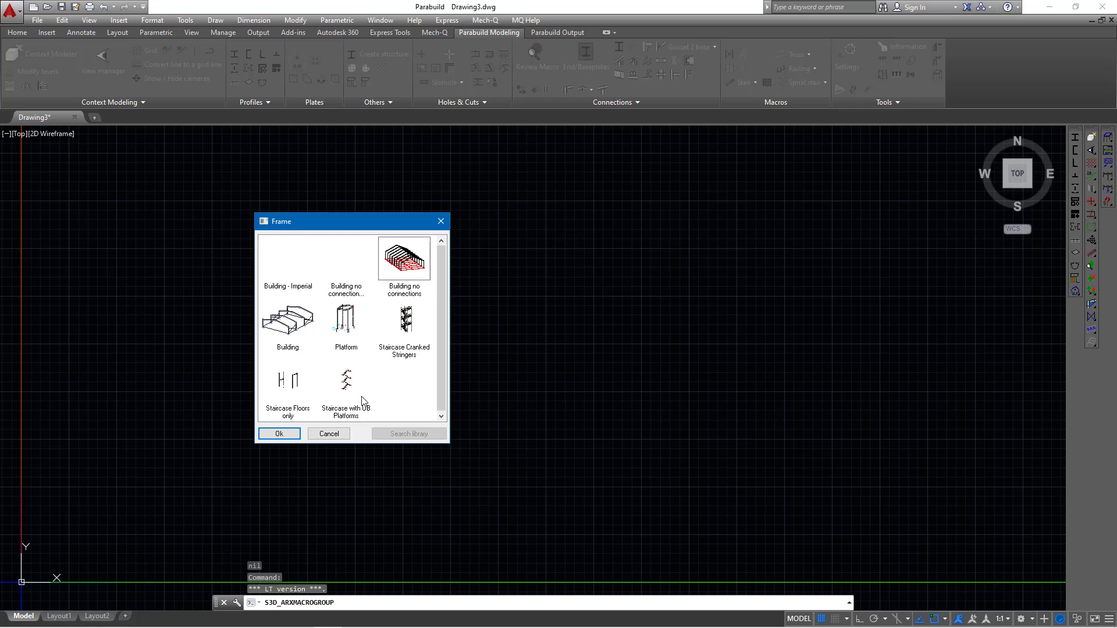
click(291, 342)
click(279, 433)
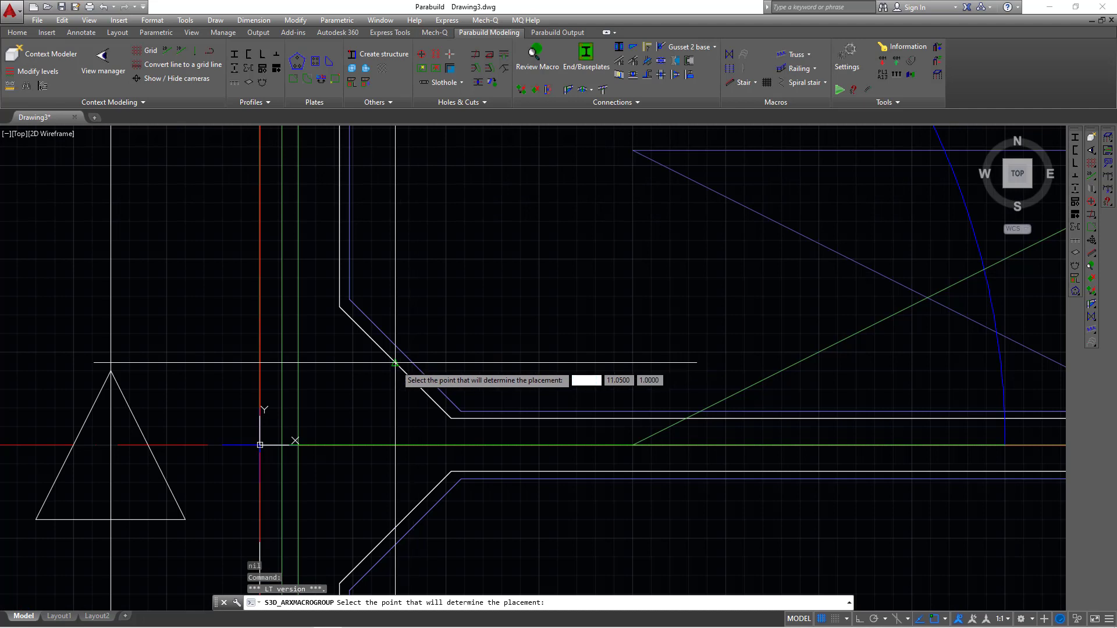
scroll(395, 363, down, 2)
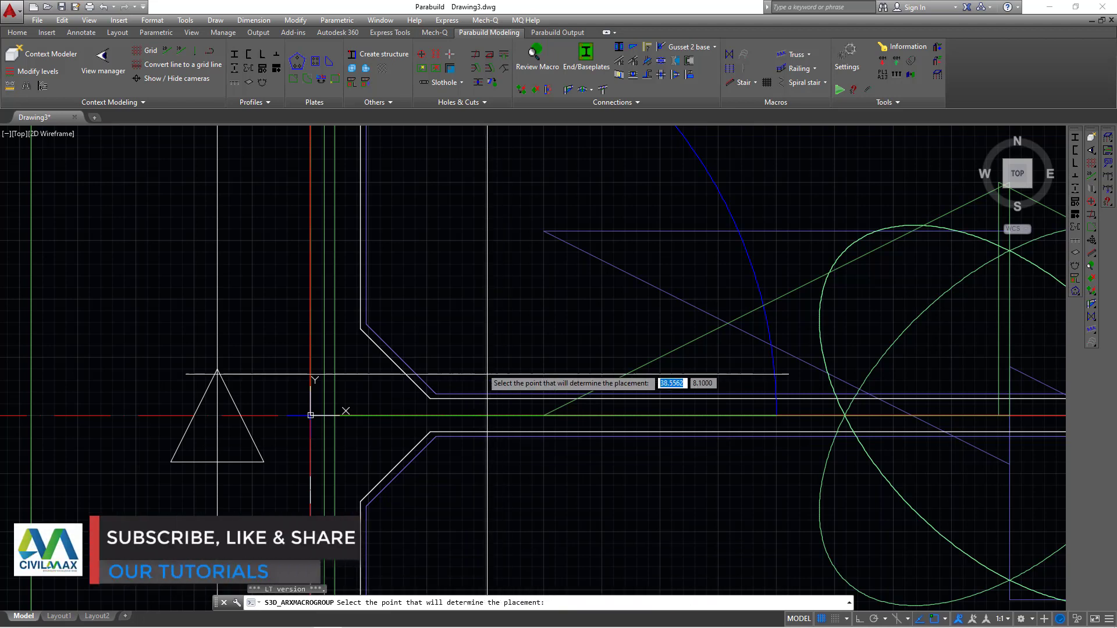
scroll(373, 388, down, 2)
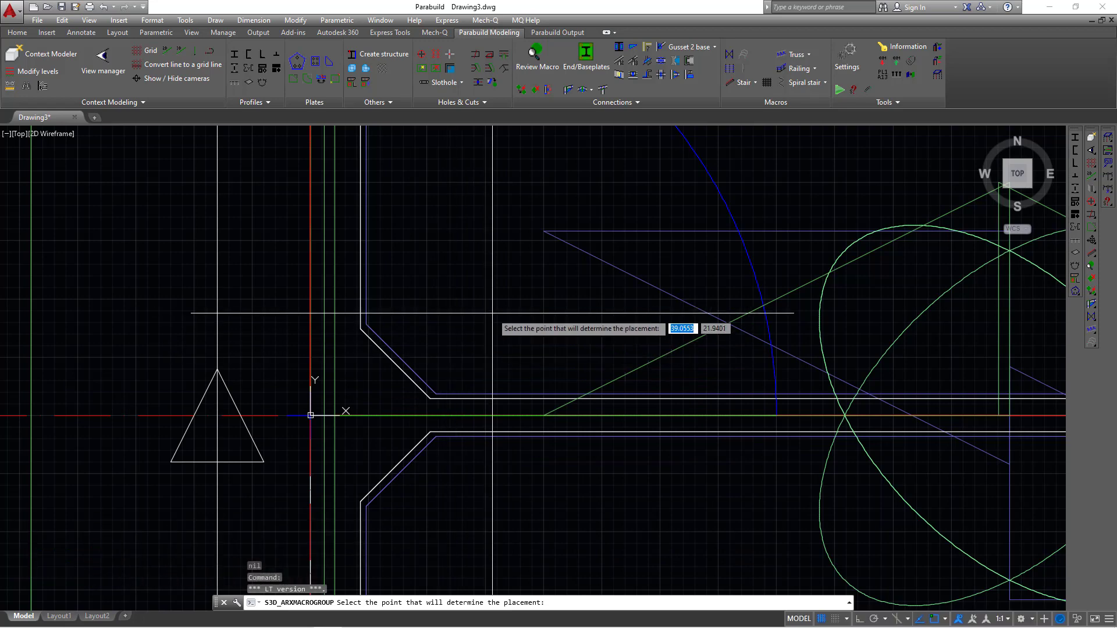
click(461, 299)
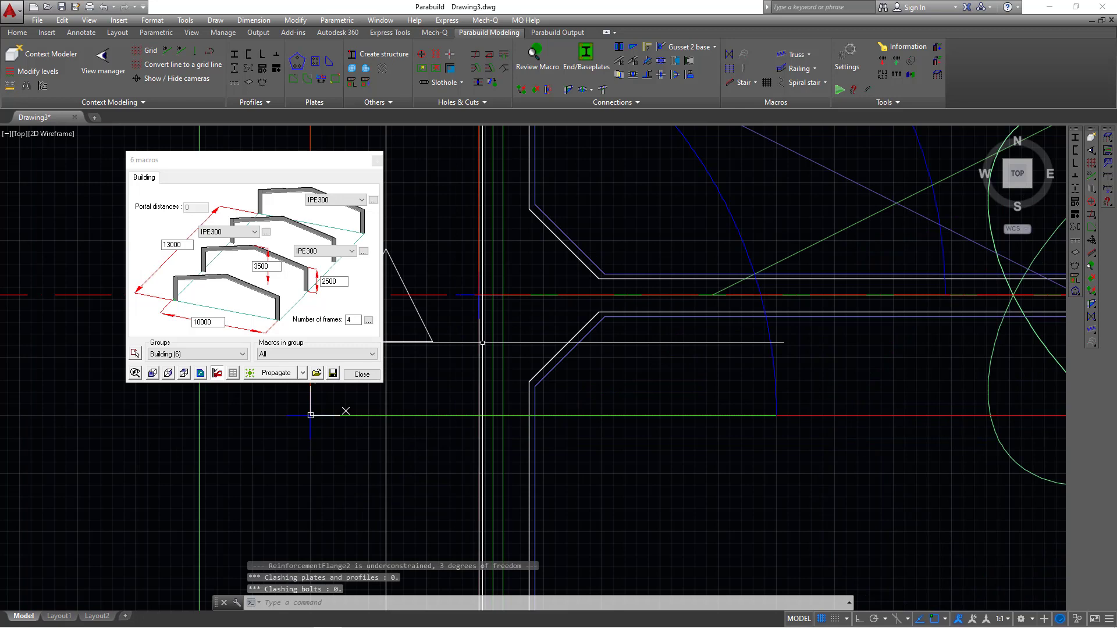
- Set the building's column height to 7500, ridge height to 10000 and span width to 30000
drag(244, 158, 384, 205)
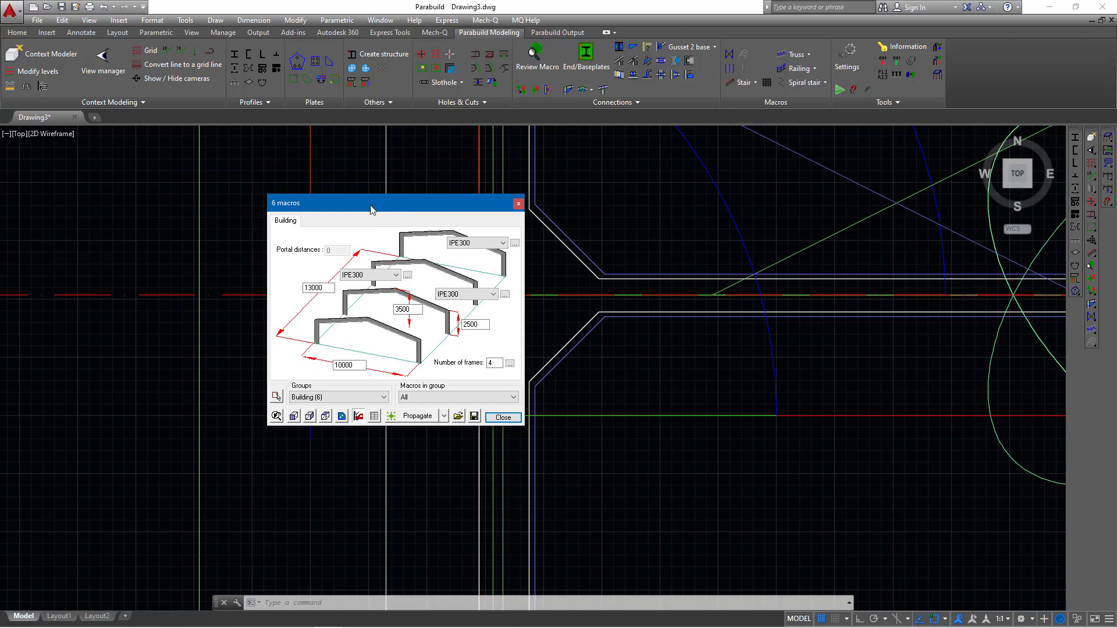
drag(361, 205, 275, 203)
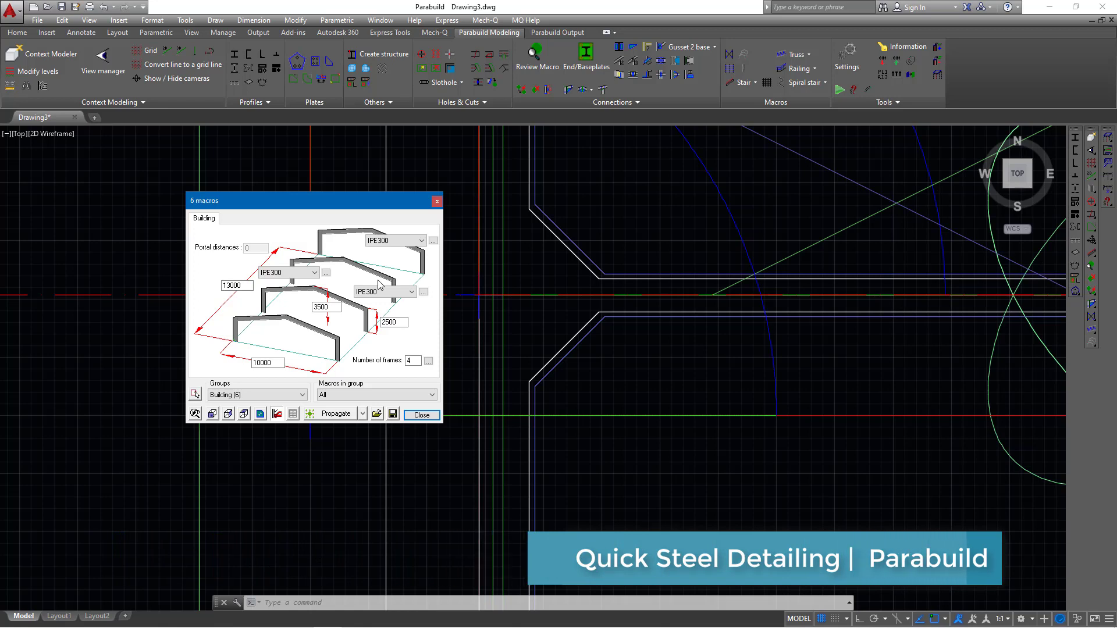
click(396, 322)
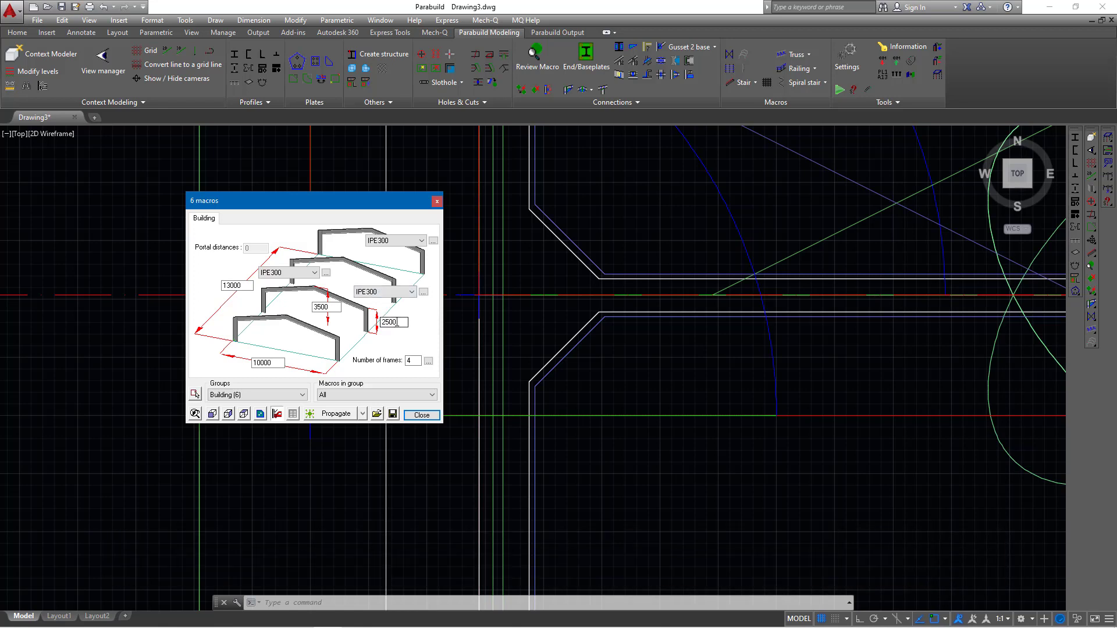
double_click(390, 321)
text(7)
double_click(335, 310)
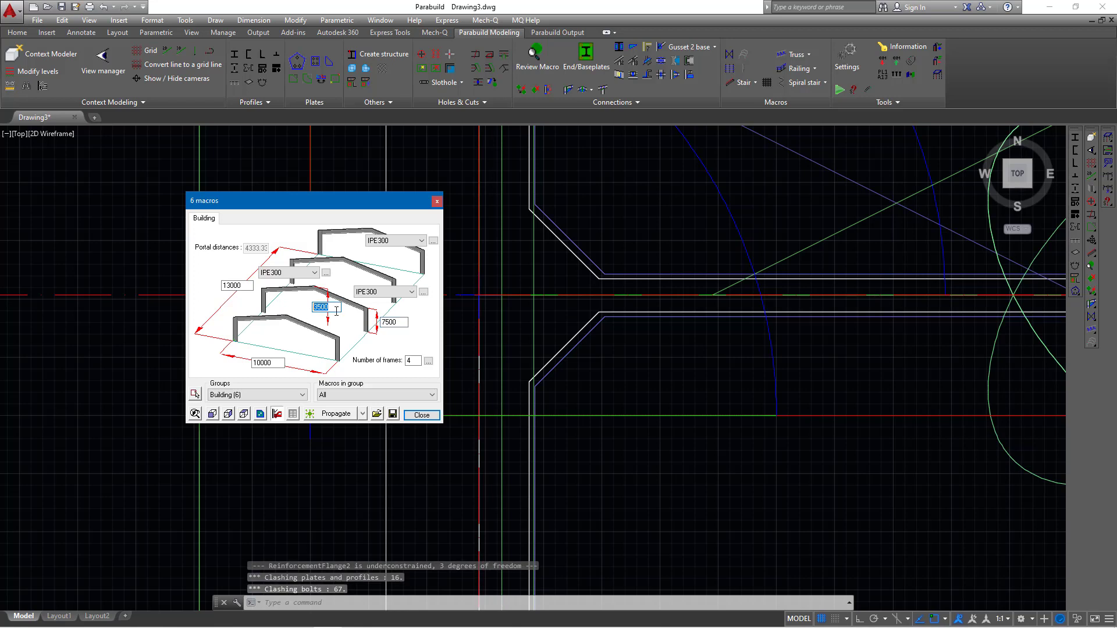
text(100)
double_click(259, 361)
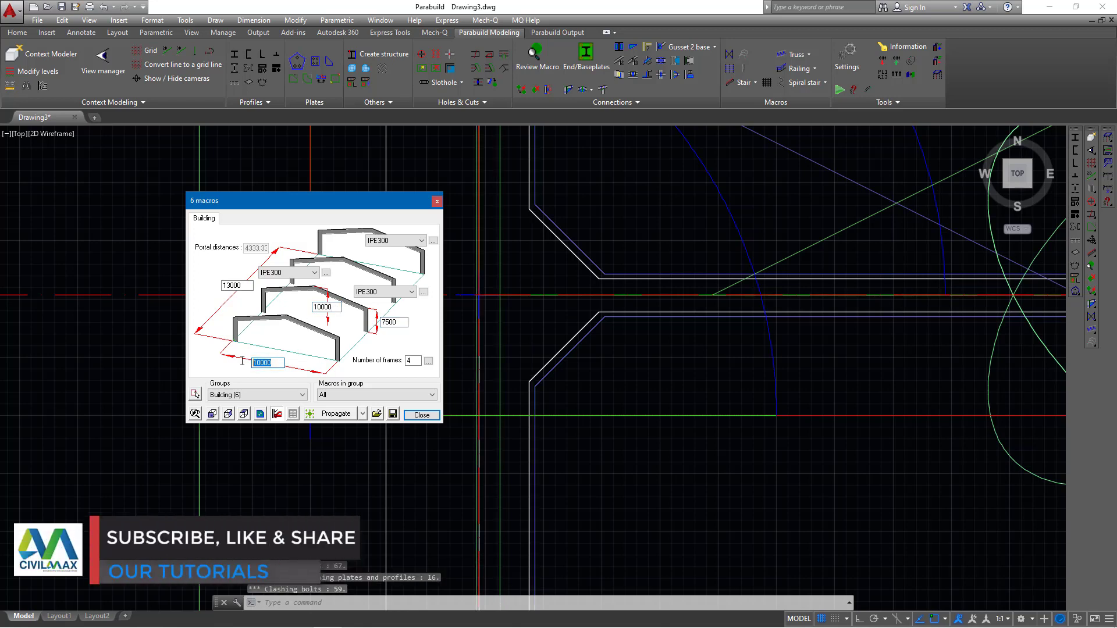
text(30000)
- Set the number of frames to 16 and the overall building length to 90000
double_click(410, 361)
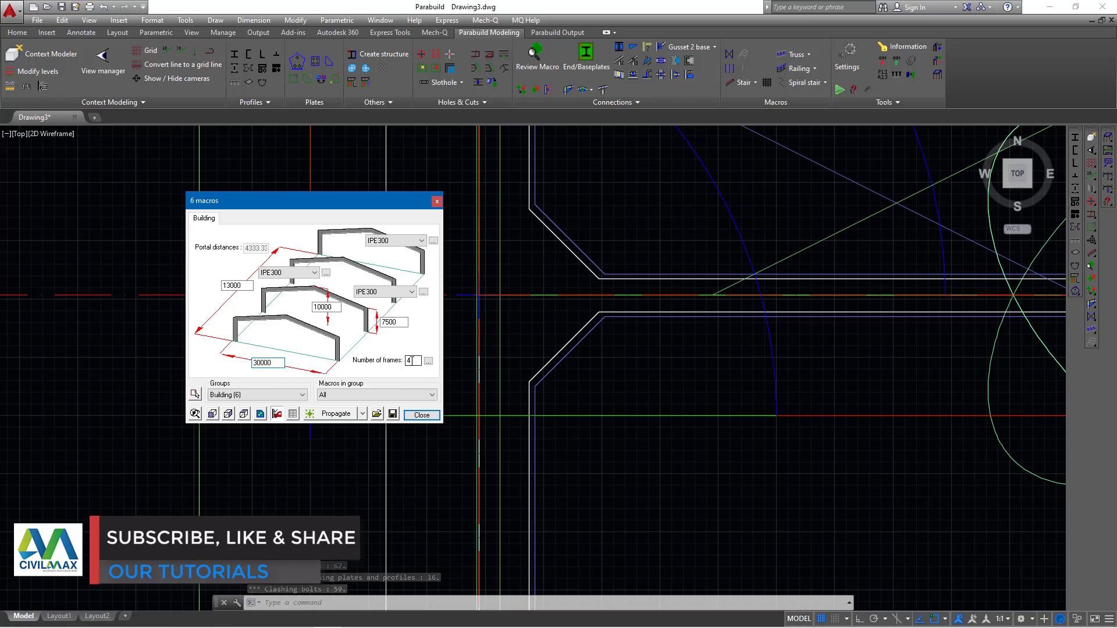
text(1)
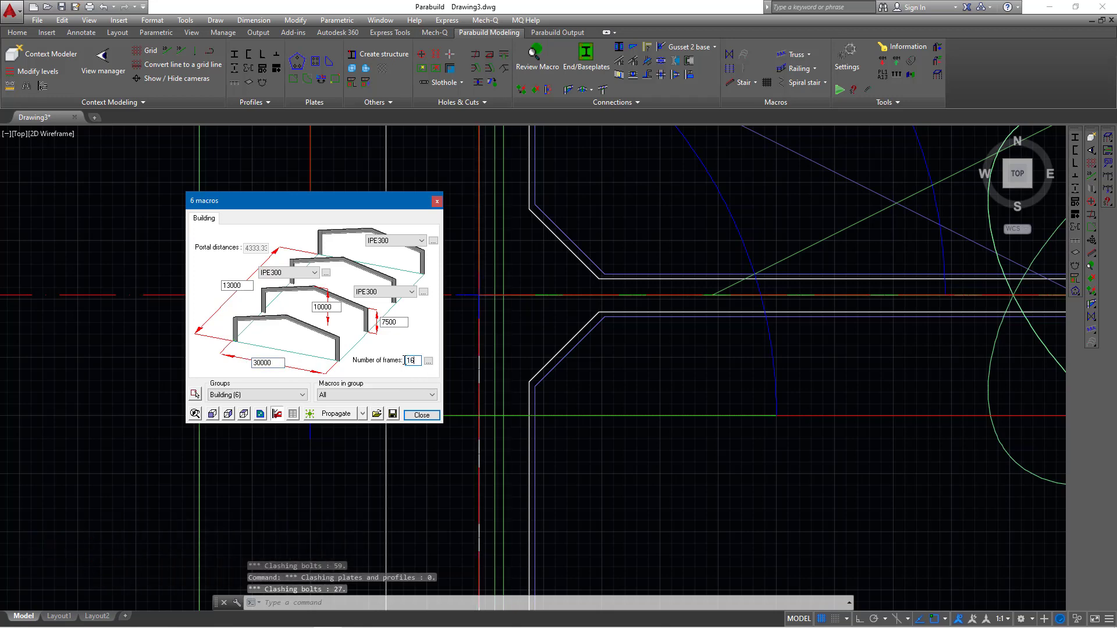
text(6)
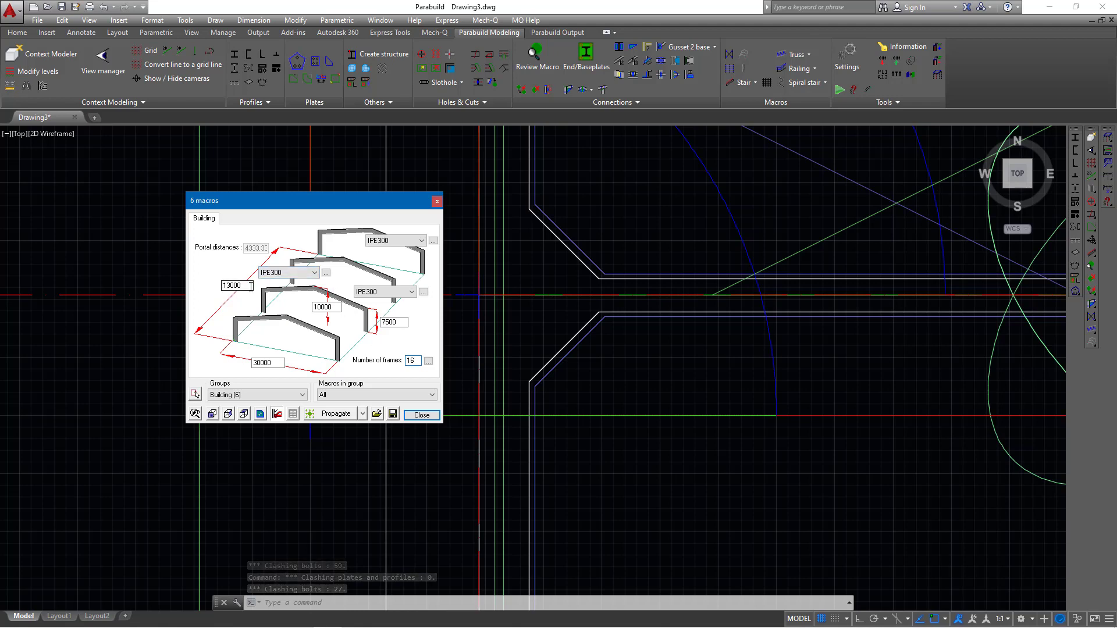
drag(250, 286, 217, 284)
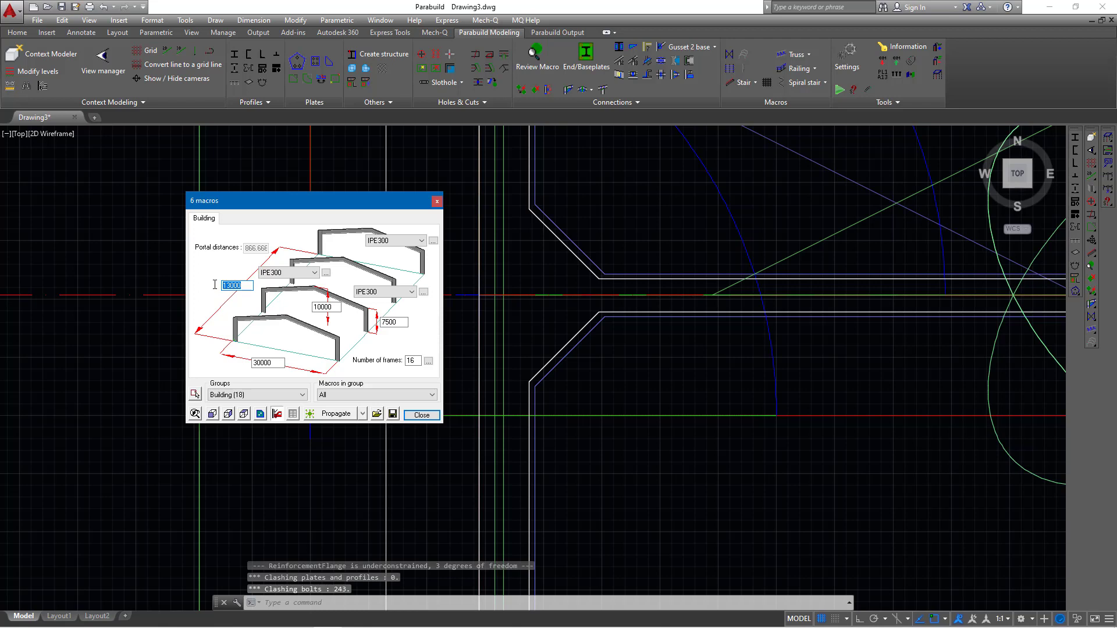
text(90000)
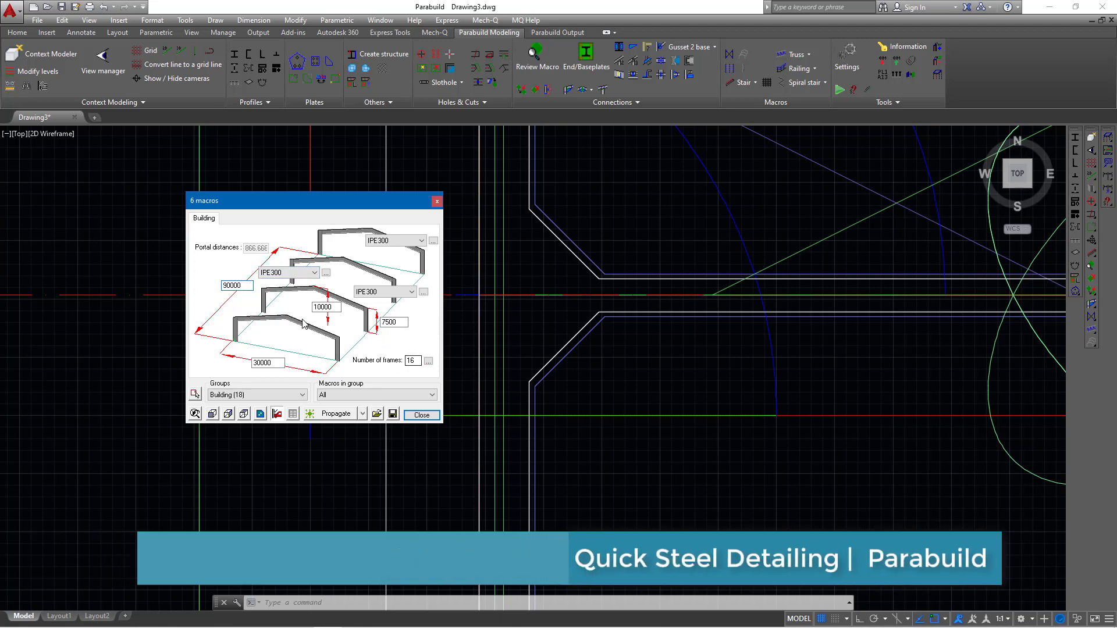
click(414, 361)
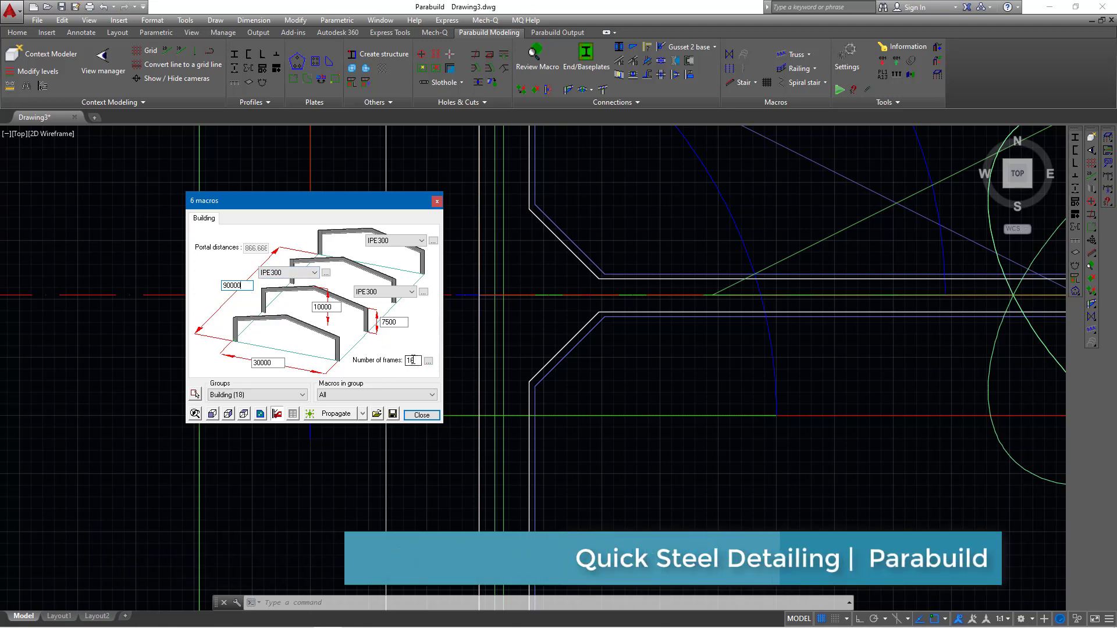
click(240, 285)
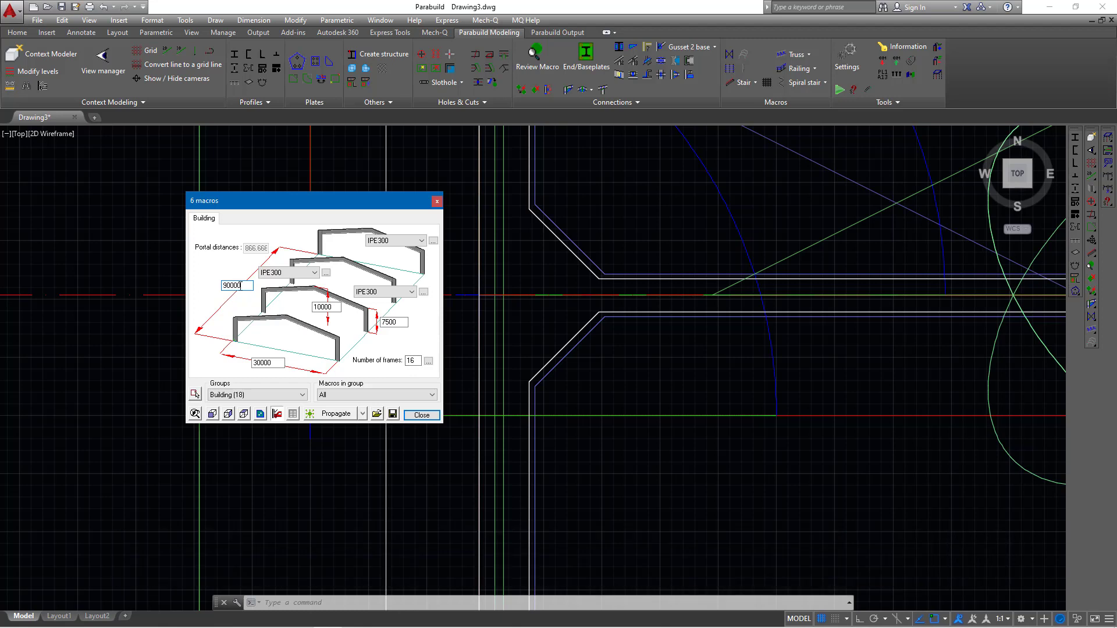
key(Tab)
key(Tab)
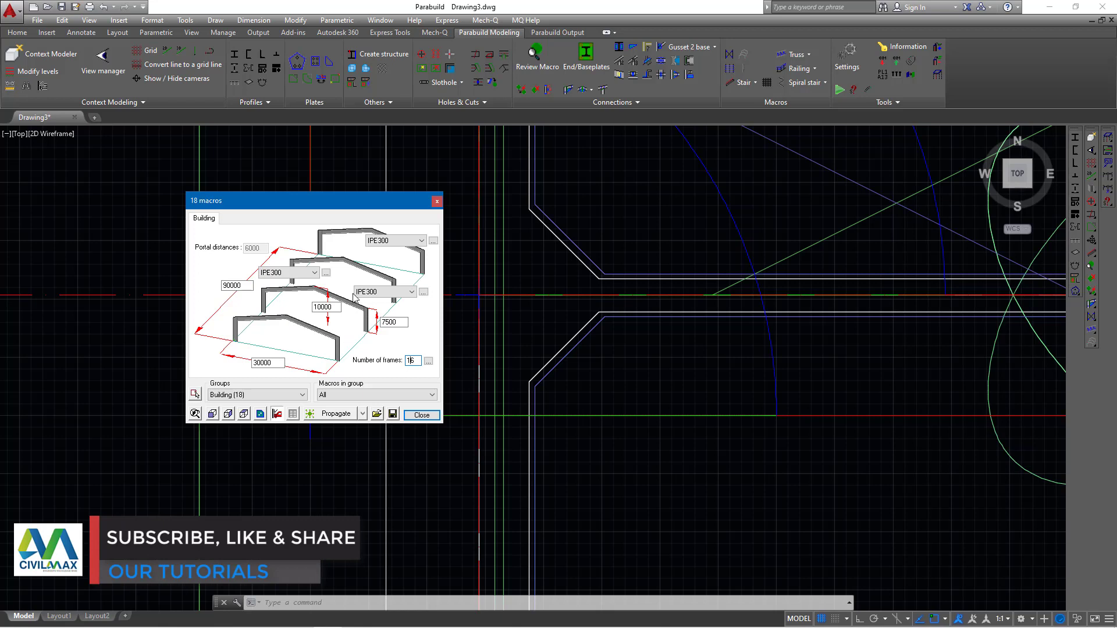
- Examine the profile placement options and available sections for the building frames, including the HEA series, without applying a change
click(314, 273)
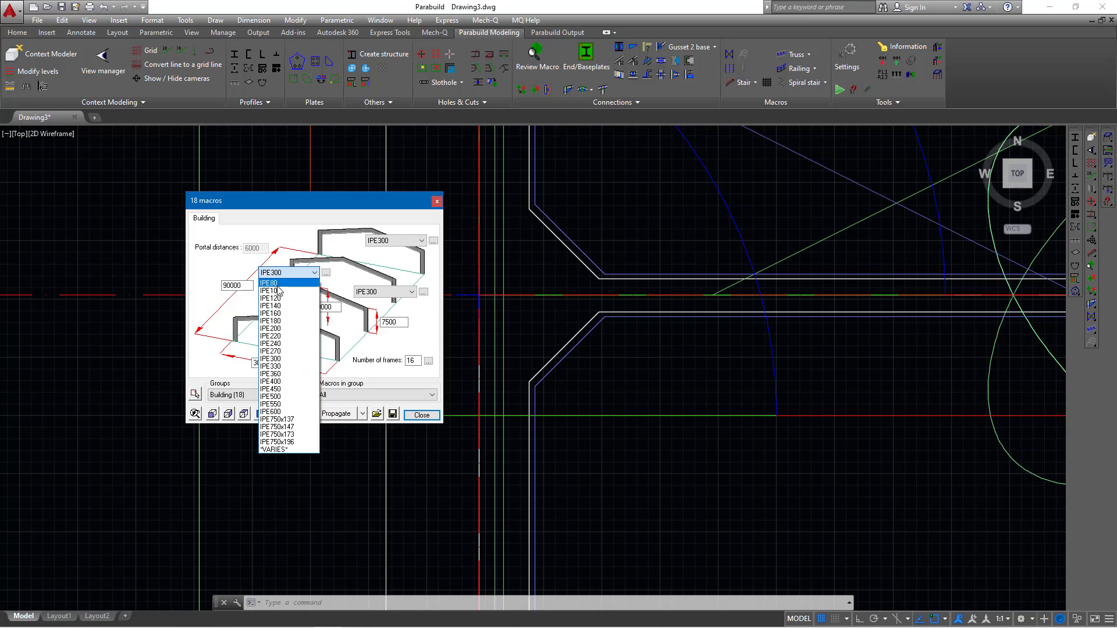
click(326, 274)
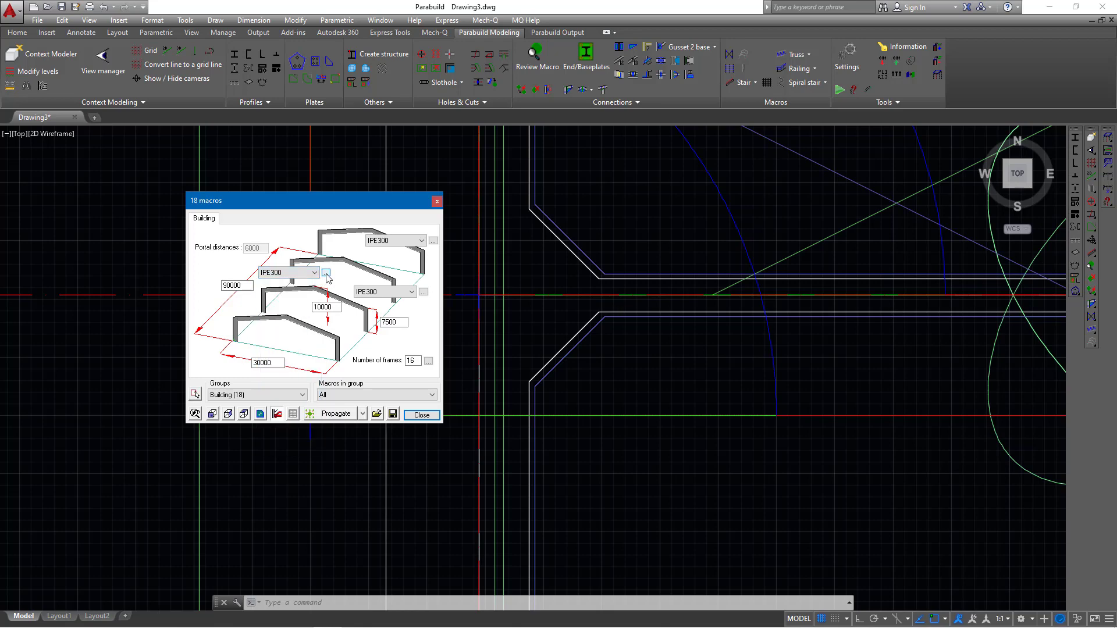
click(327, 274)
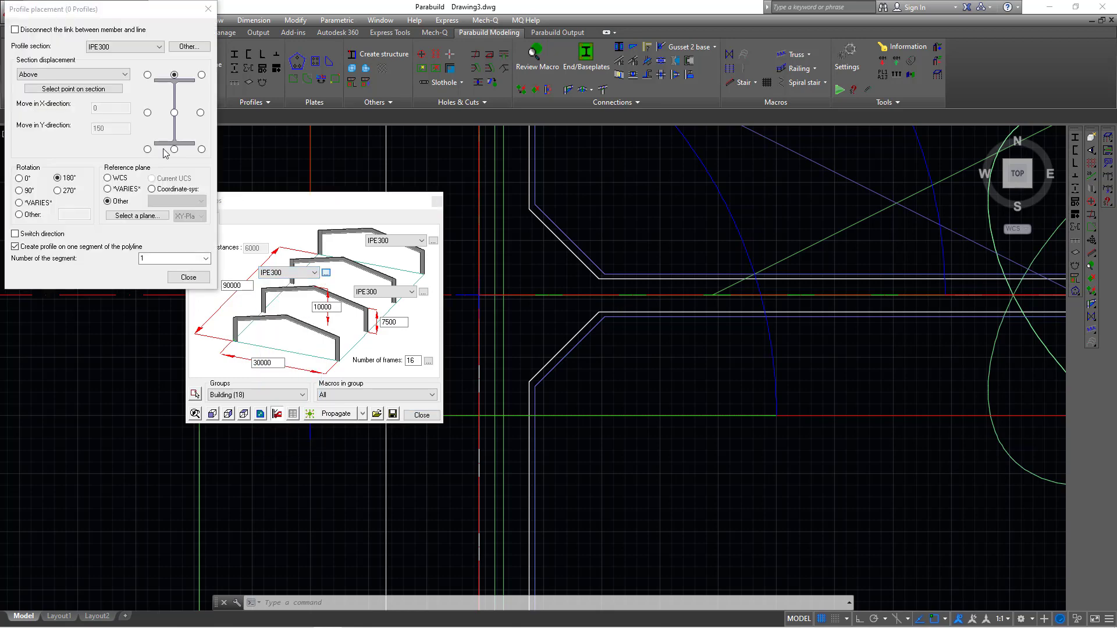
click(158, 48)
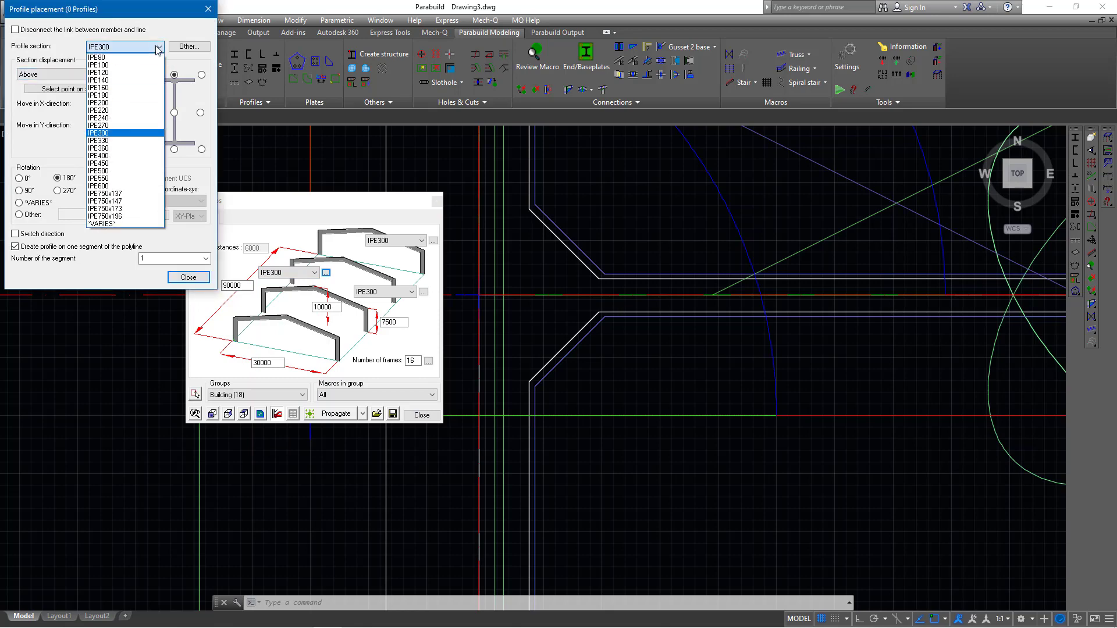
click(189, 49)
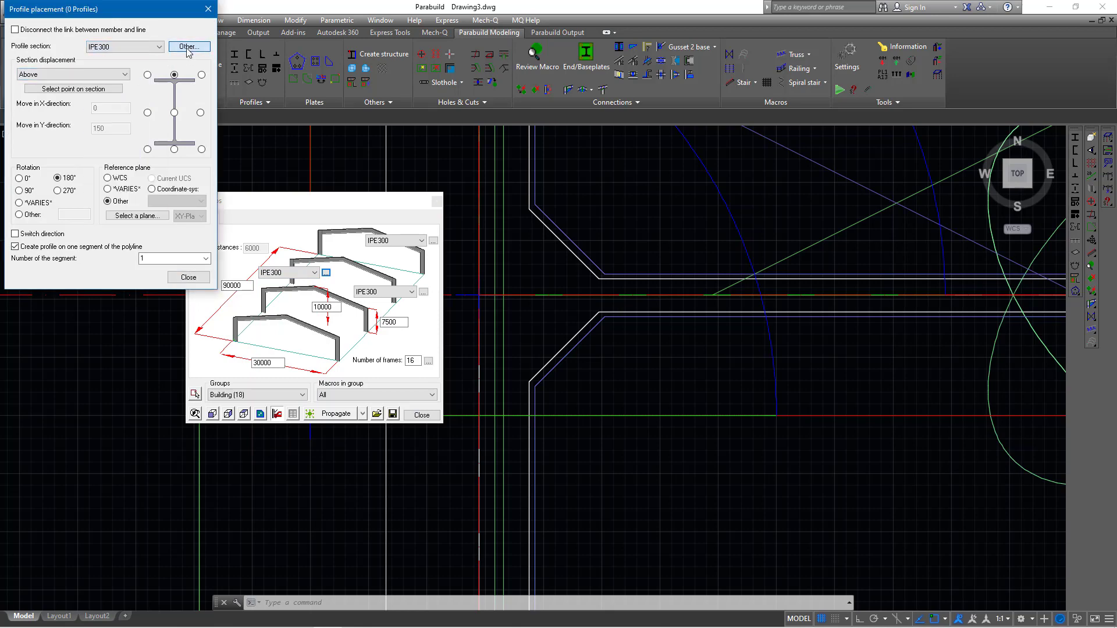
click(188, 47)
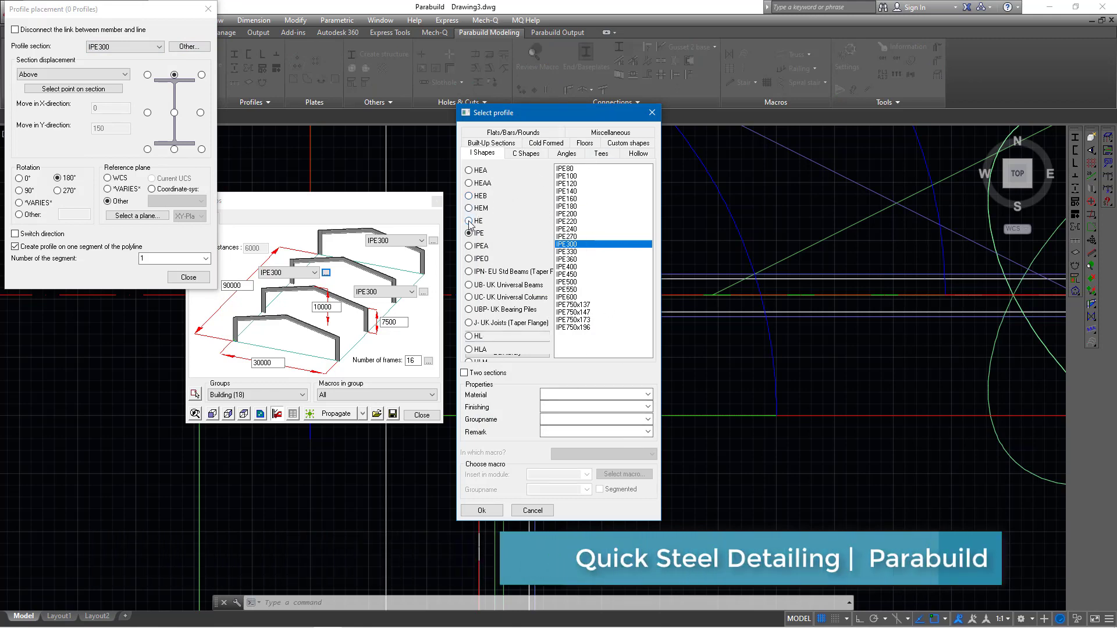
click(468, 170)
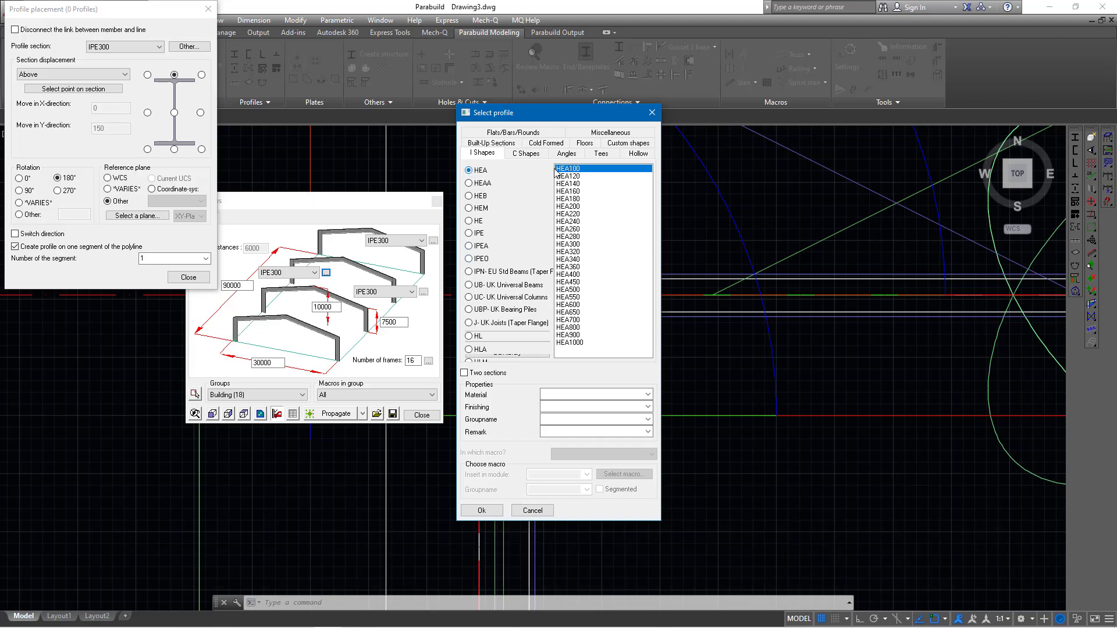
click(652, 112)
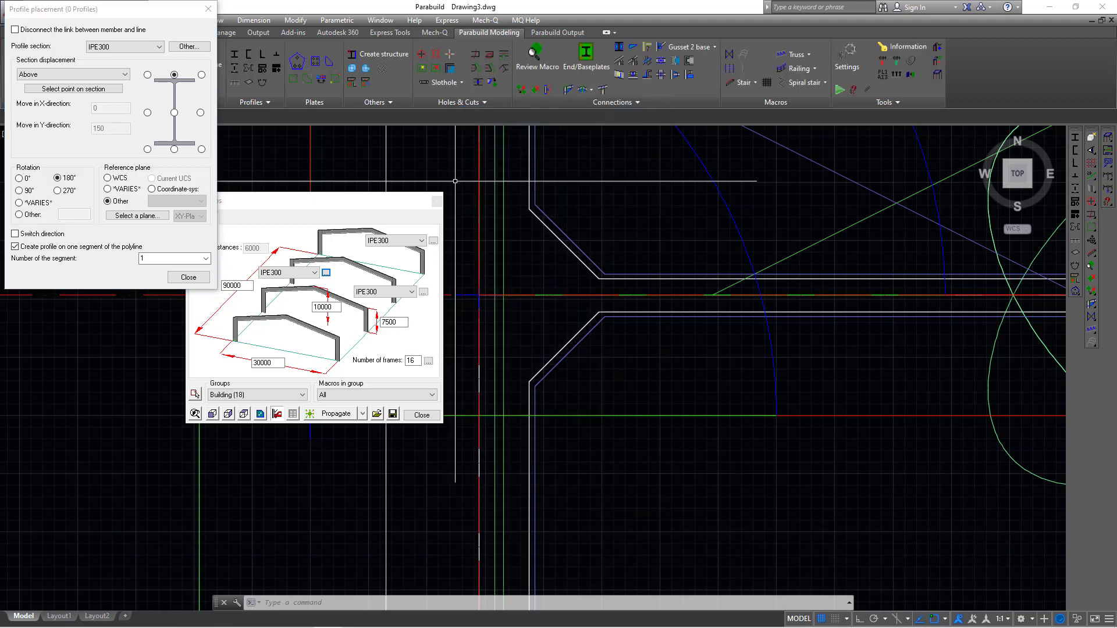
key(Escape)
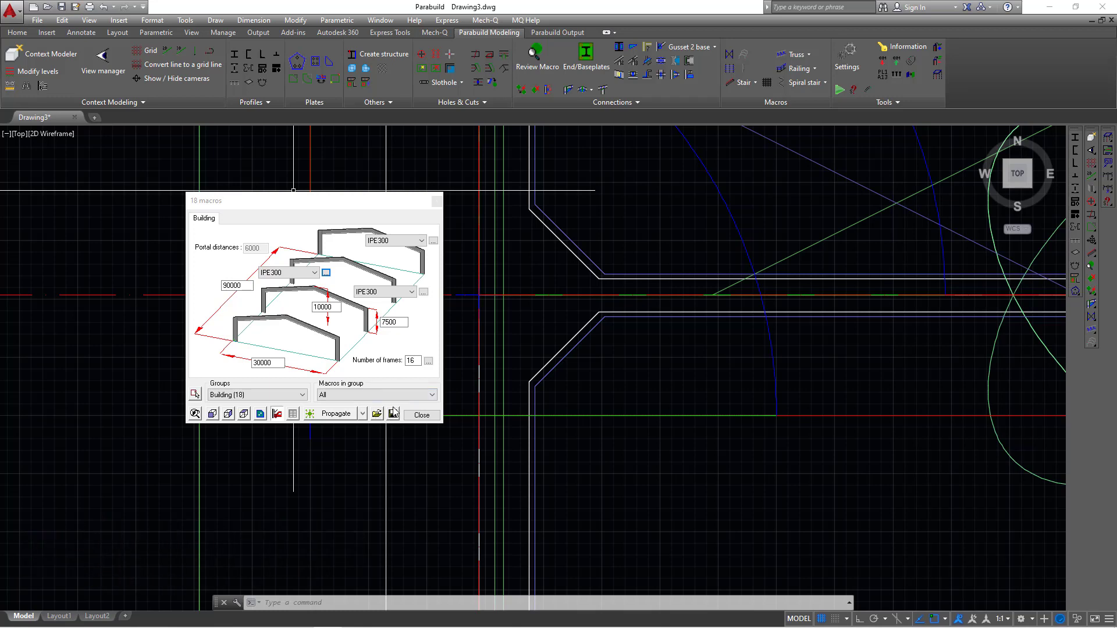
- Propagate and close the building macro settings, and zoom to the extents of the whole structure
click(337, 415)
click(422, 416)
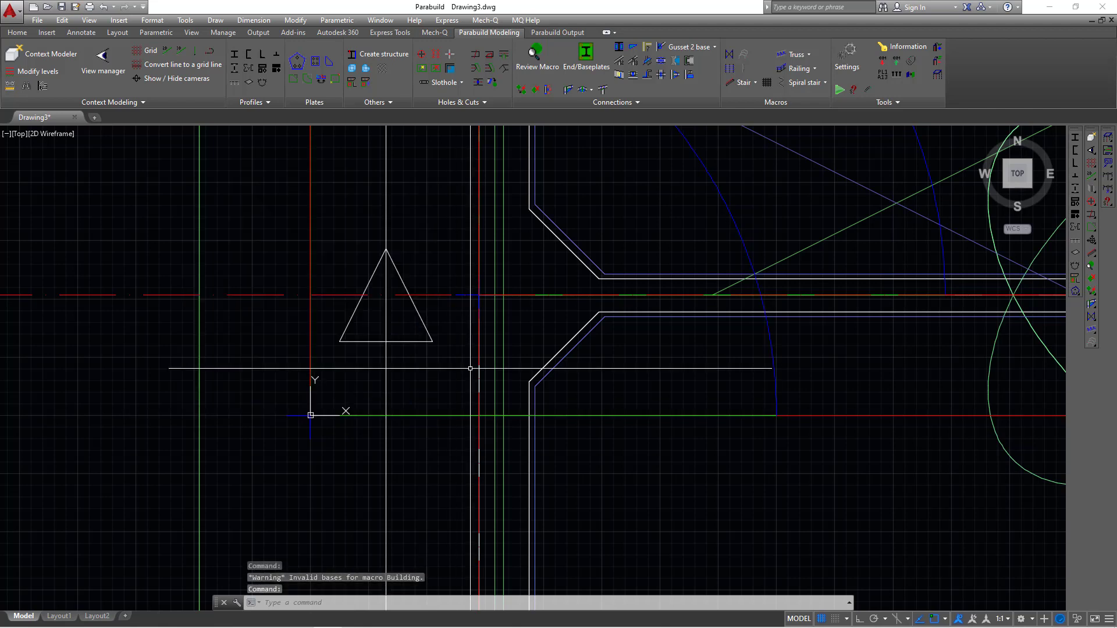
scroll(447, 377, down, 1)
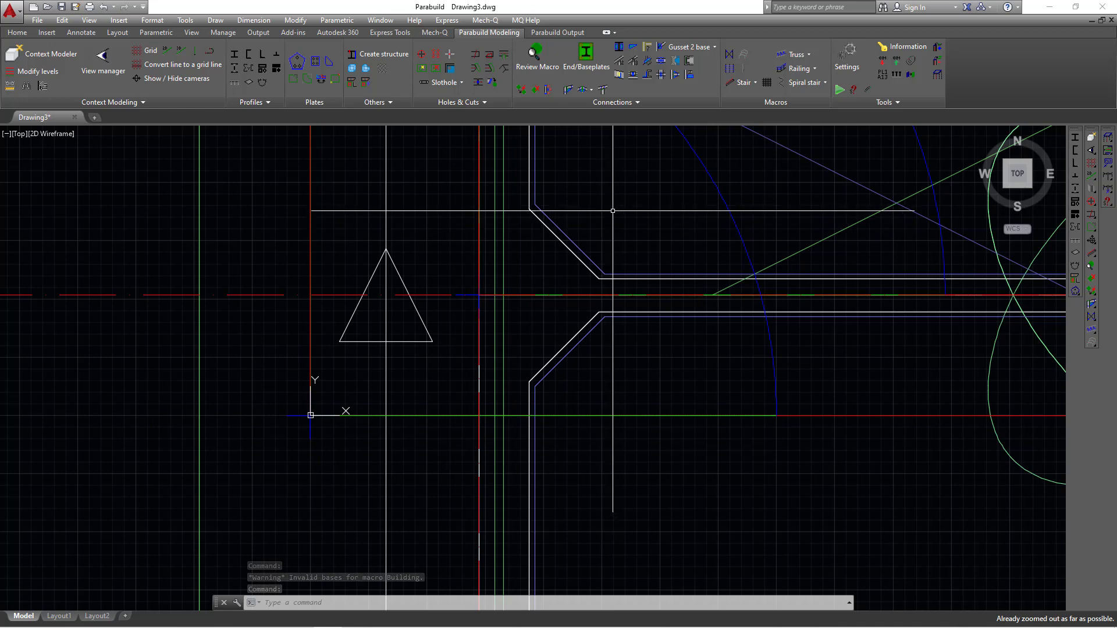
right_click(605, 192)
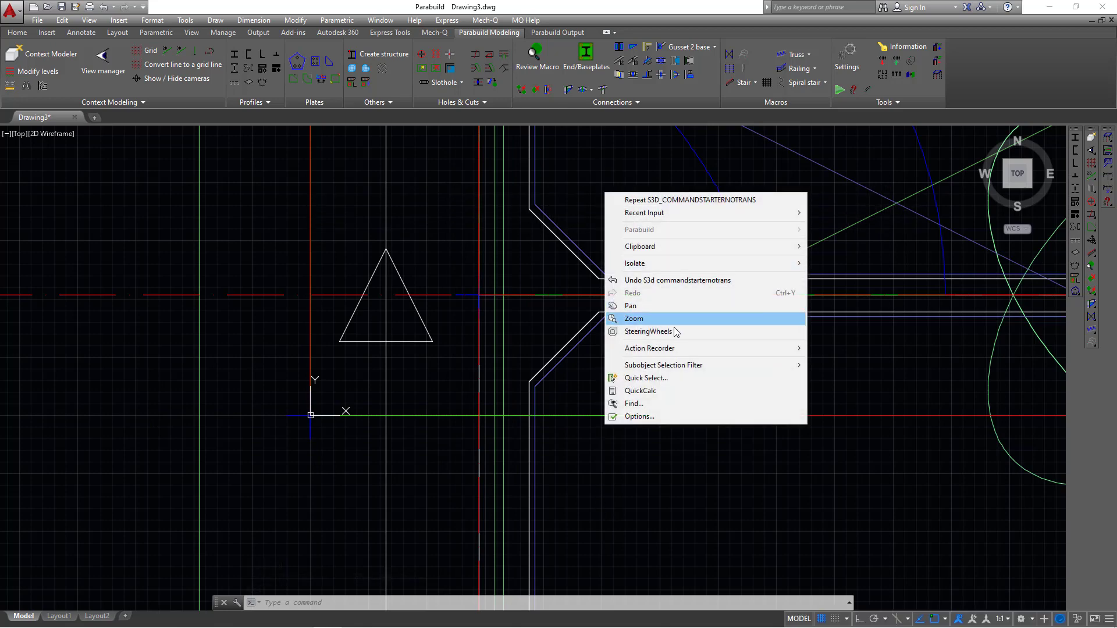
click(639, 319)
right_click(627, 213)
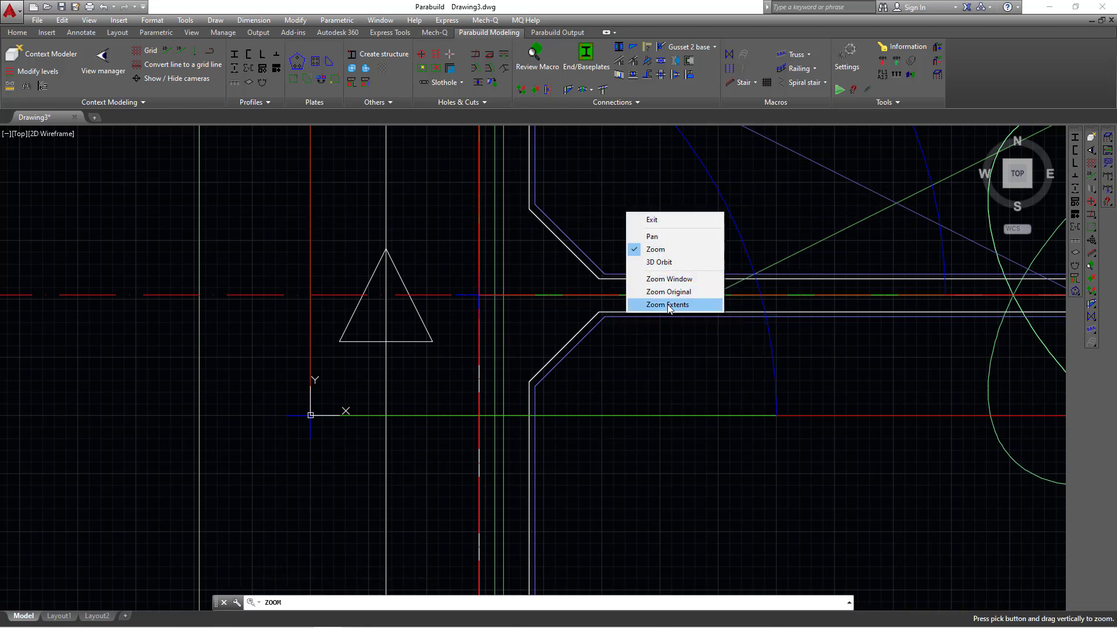
click(668, 305)
scroll(538, 326, down, 5)
scroll(543, 327, up, 5)
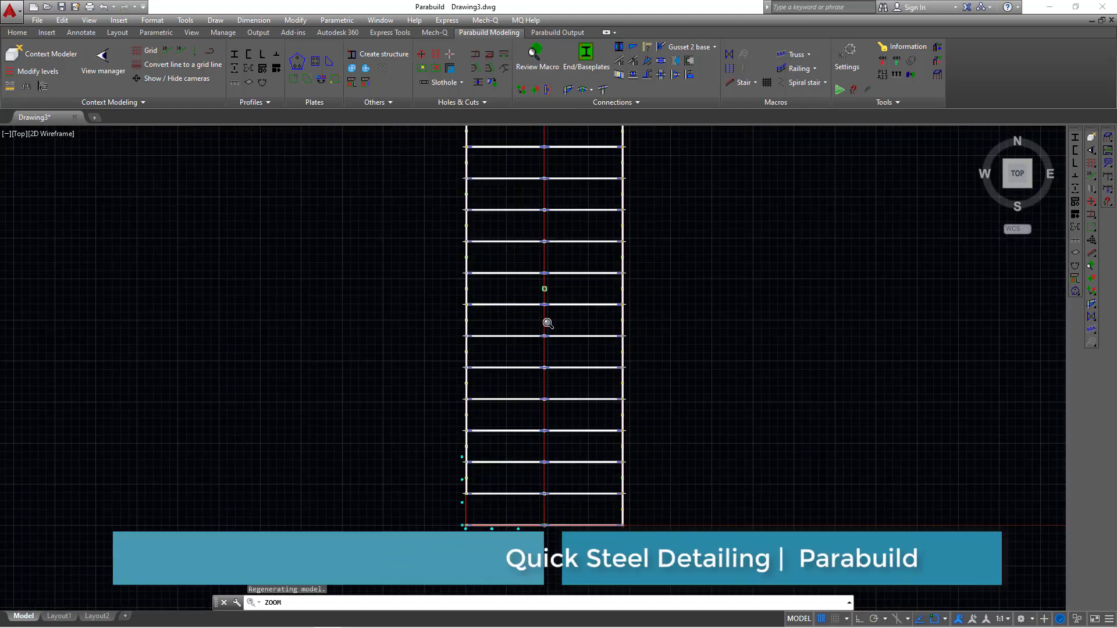
- Examine the full frame layout in plan and in an isometric view
scroll(548, 323, down, 3)
scroll(531, 207, up, 6)
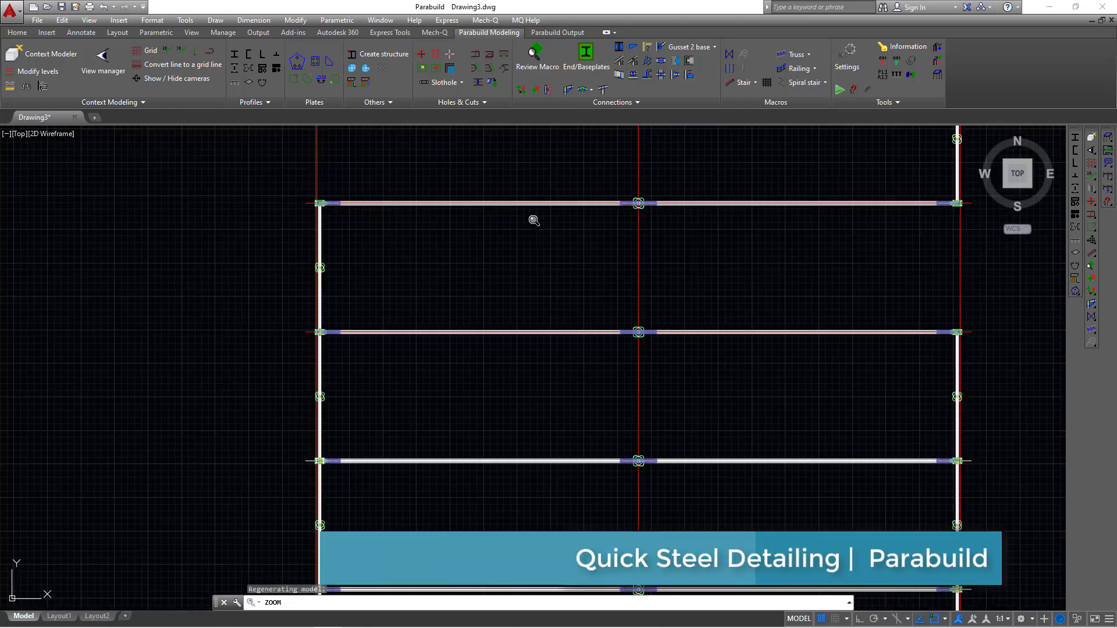
right_click(534, 236)
click(547, 245)
scroll(547, 317, down, 5)
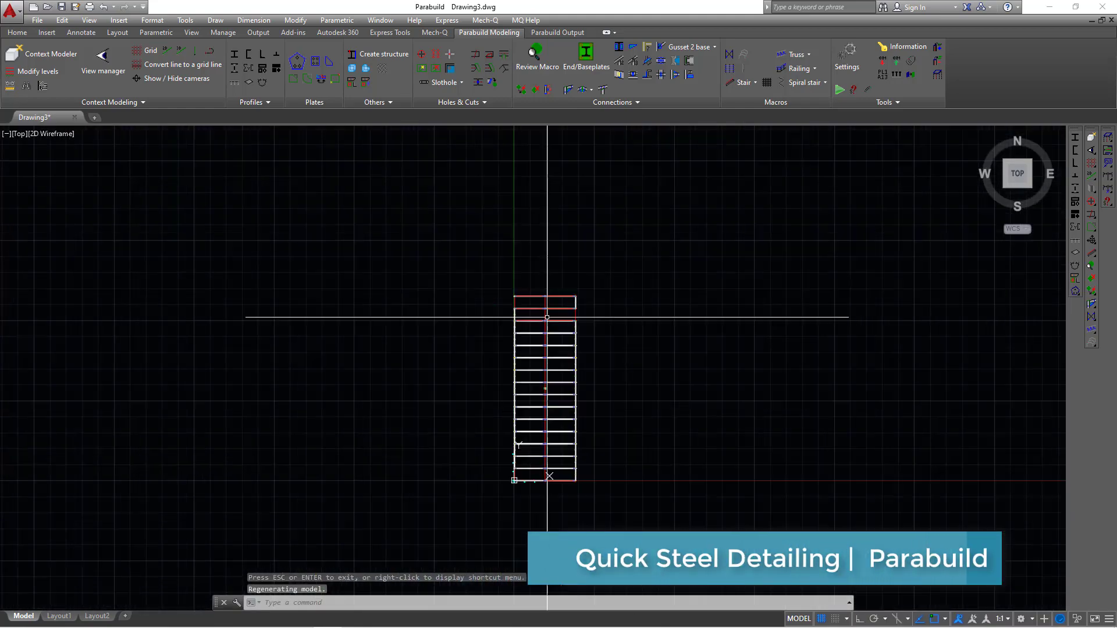
scroll(533, 454, up, 5)
scroll(543, 453, down, 3)
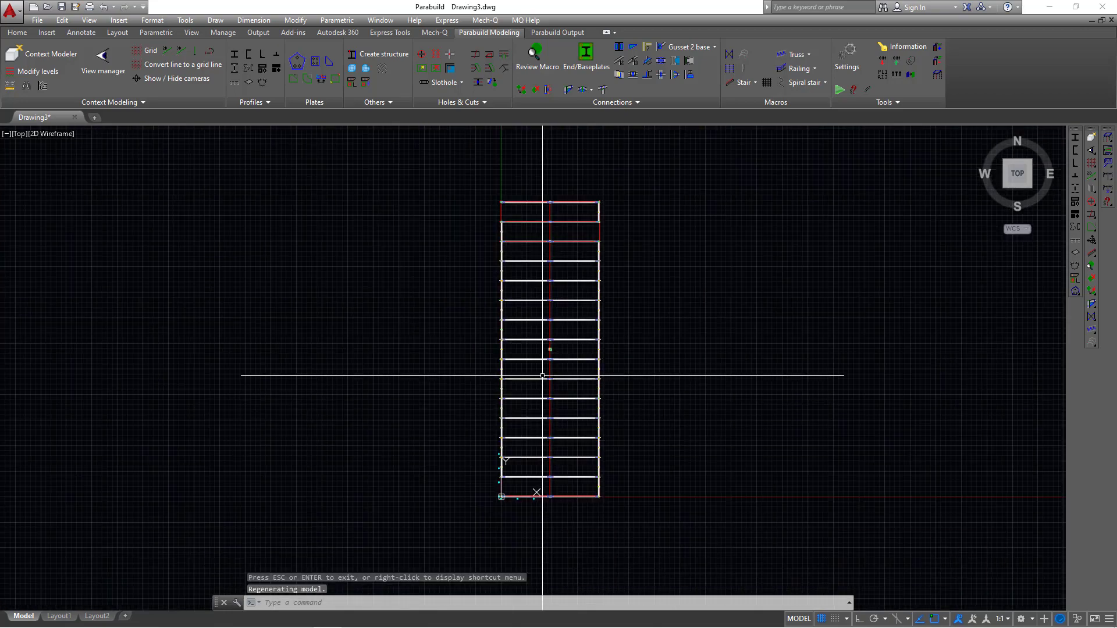
click(979, 136)
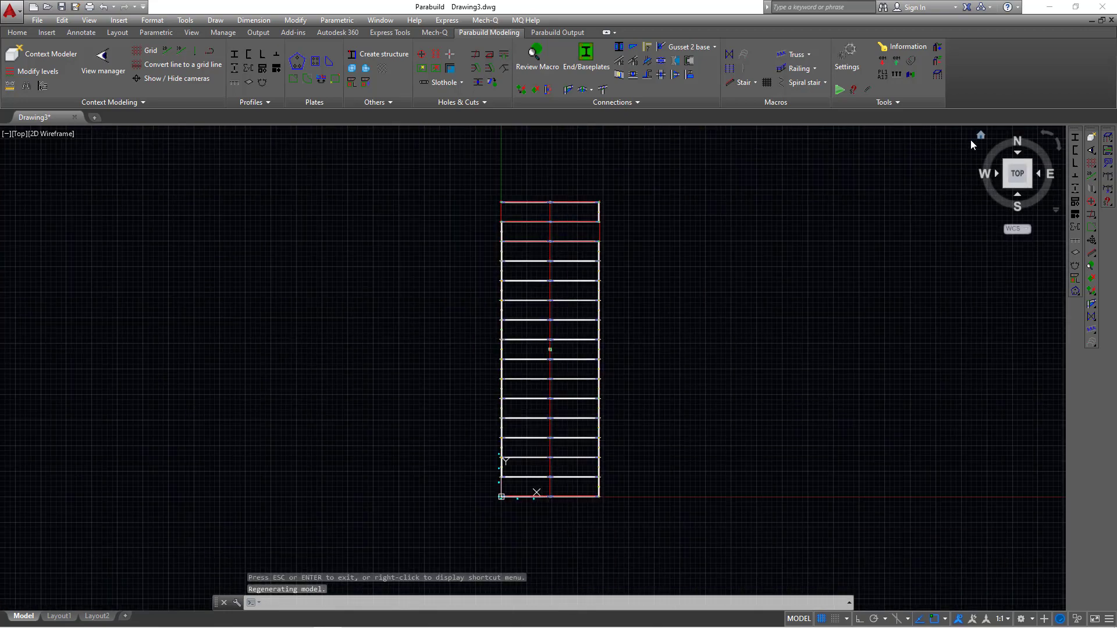
scroll(582, 436, up, 2)
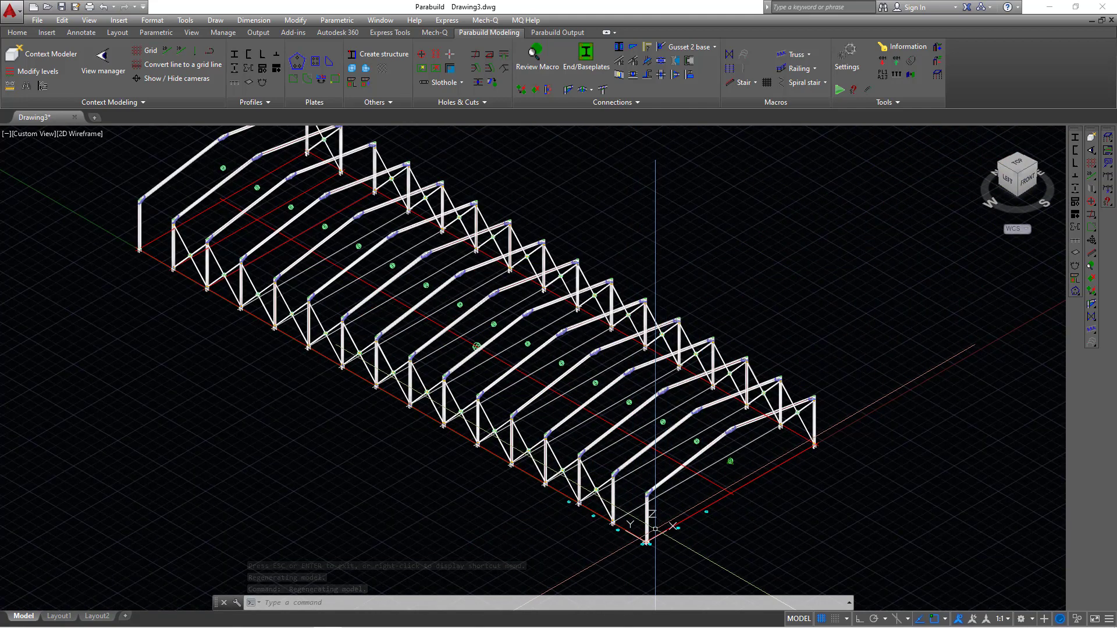
scroll(652, 511, up, 4)
scroll(618, 478, down, 12)
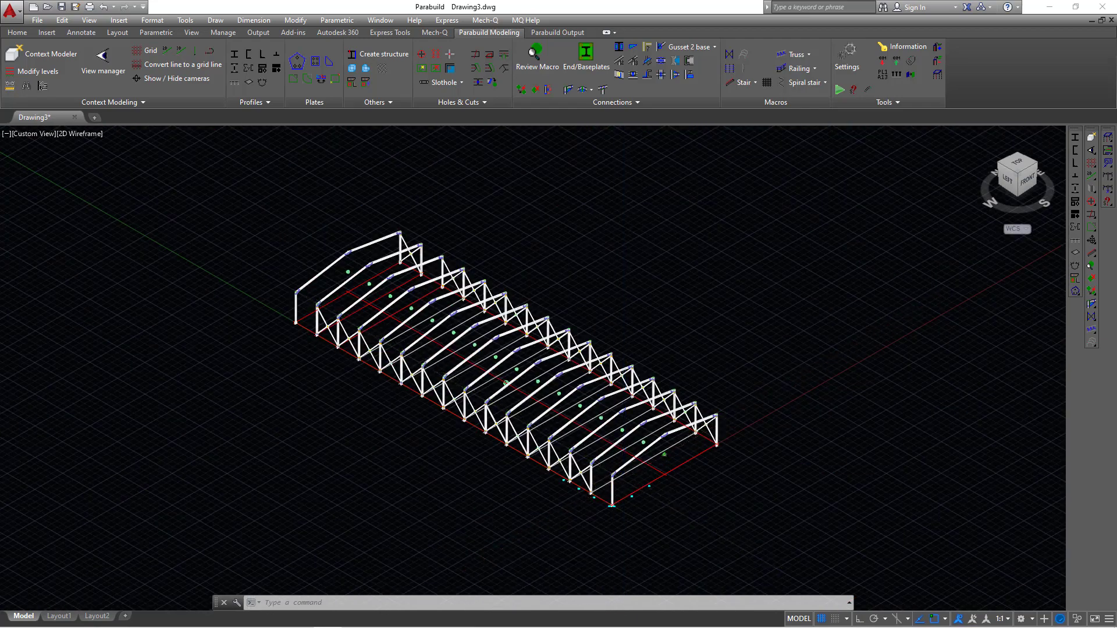
scroll(567, 416, up, 10)
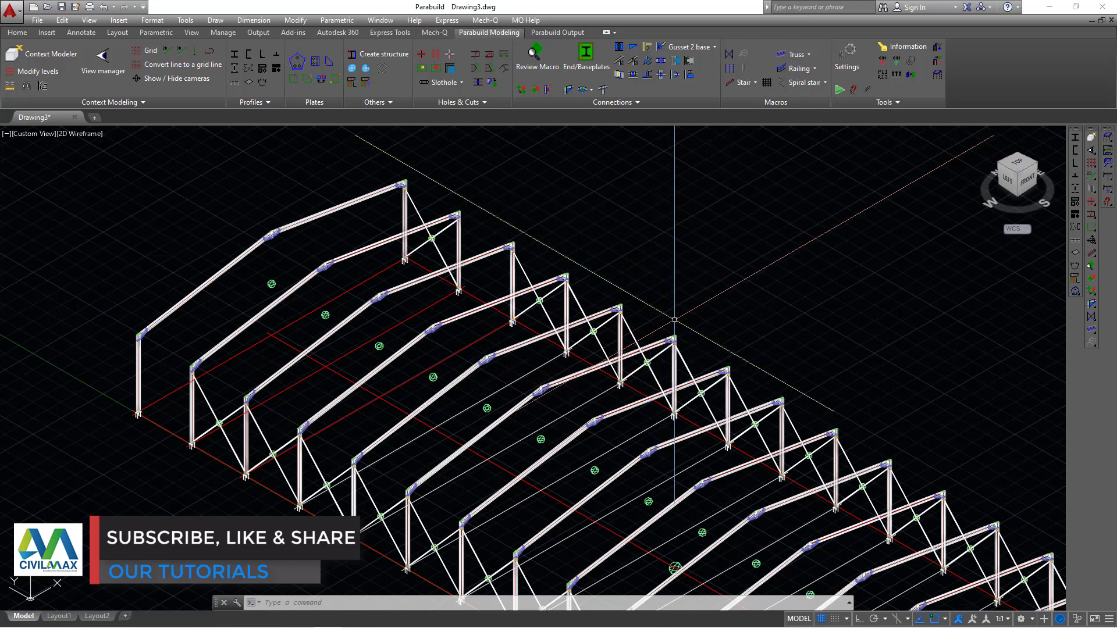
- Orbit the wireframe model to examine the rafter-to-column connections and side-wall bracing of the portal frames
right_click(737, 248)
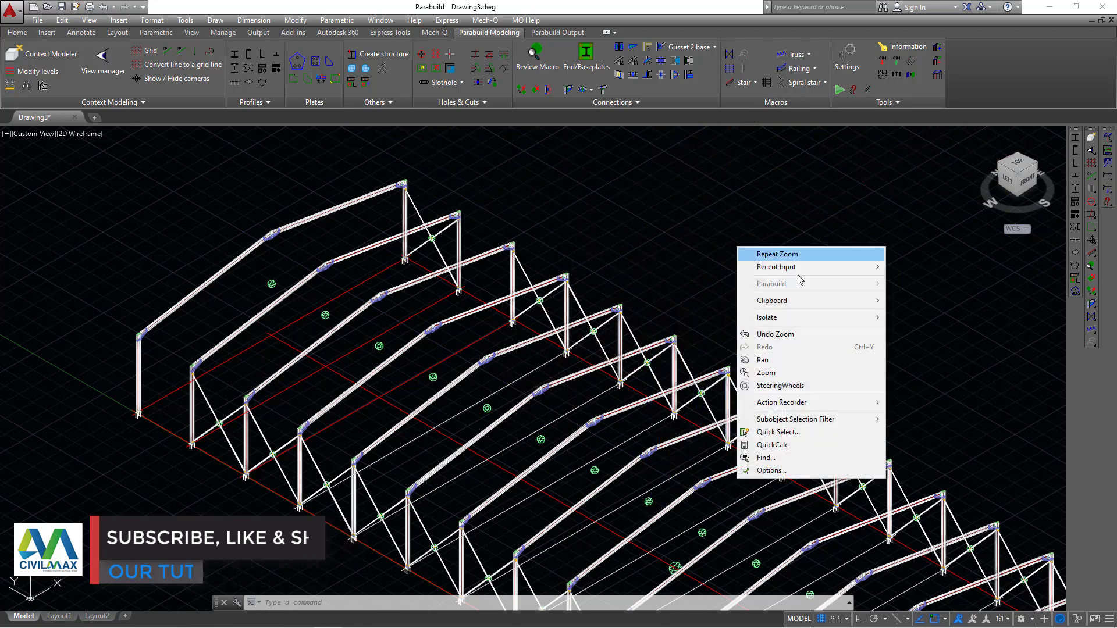
click(765, 373)
right_click(723, 251)
click(756, 299)
drag(769, 300, 812, 348)
scroll(812, 348, up, 10)
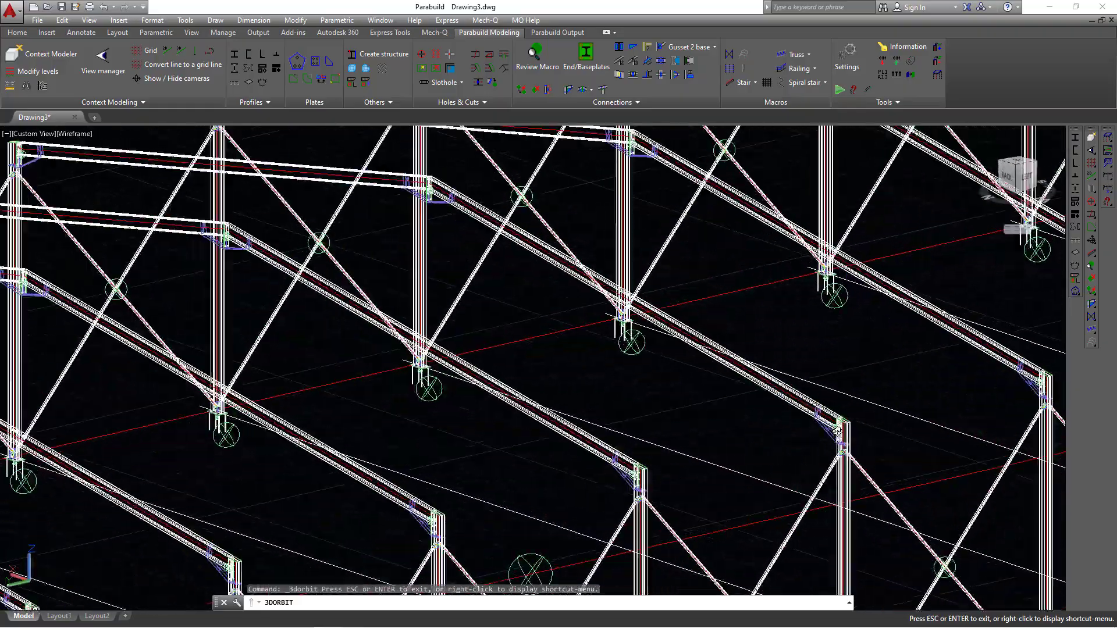
drag(814, 405, 474, 314)
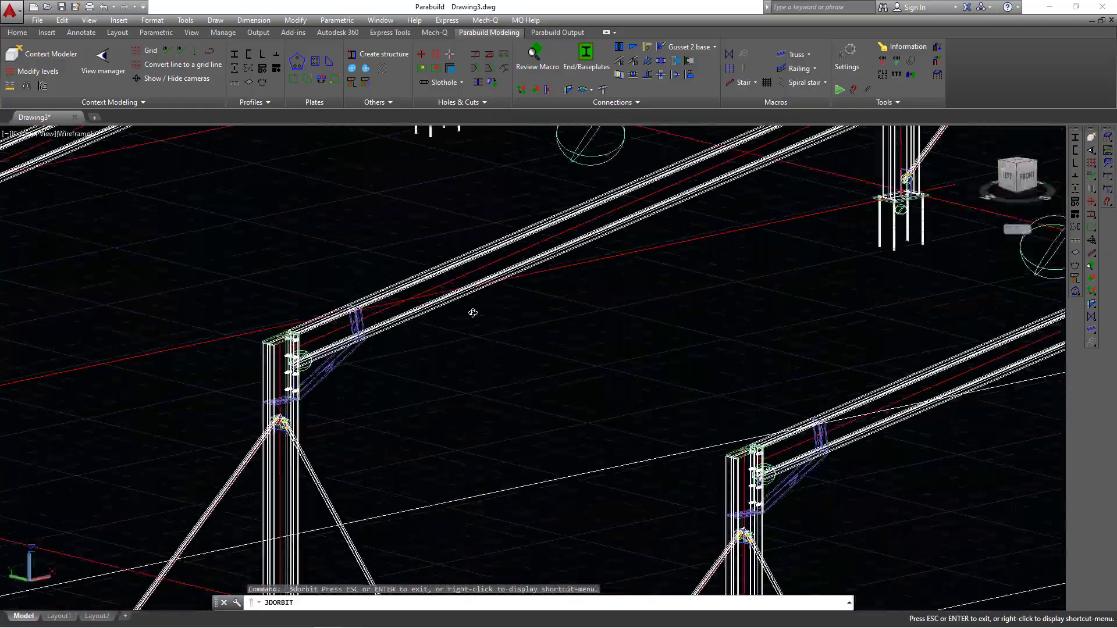
scroll(468, 313, down, 8)
scroll(506, 378, down, 8)
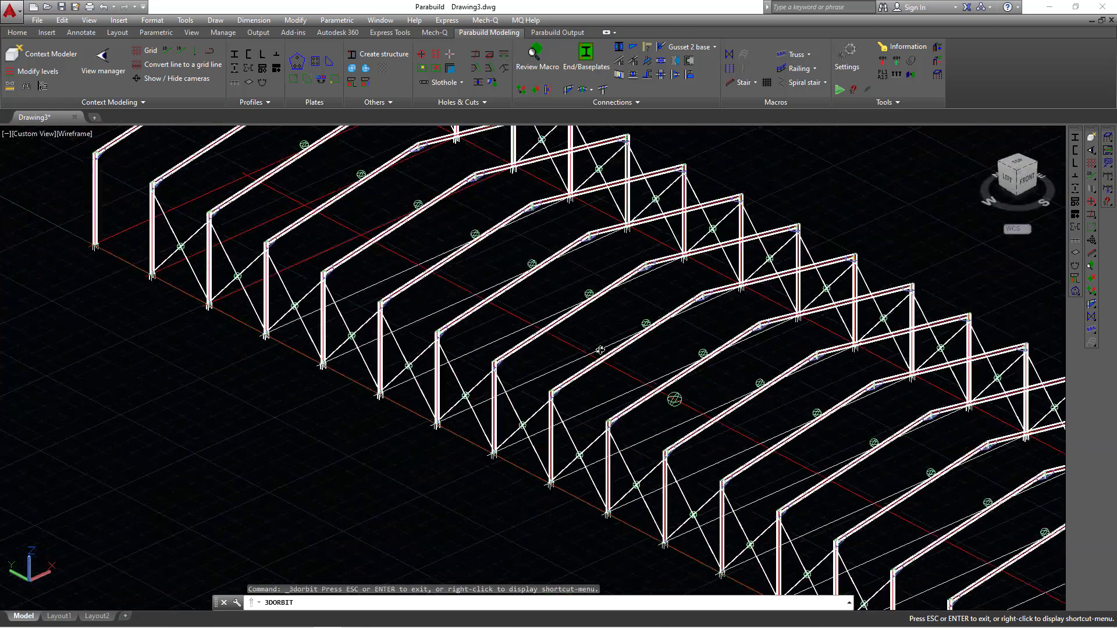
drag(673, 394, 775, 159)
right_click(775, 159)
click(823, 169)
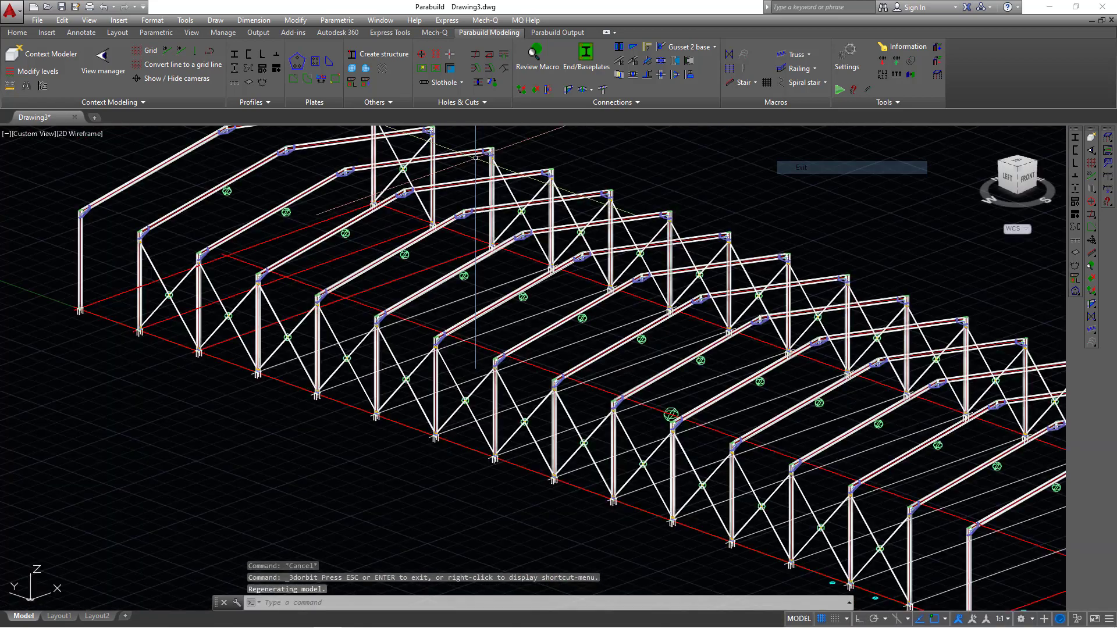
- Set the visual style of the model view to Realistic
click(192, 33)
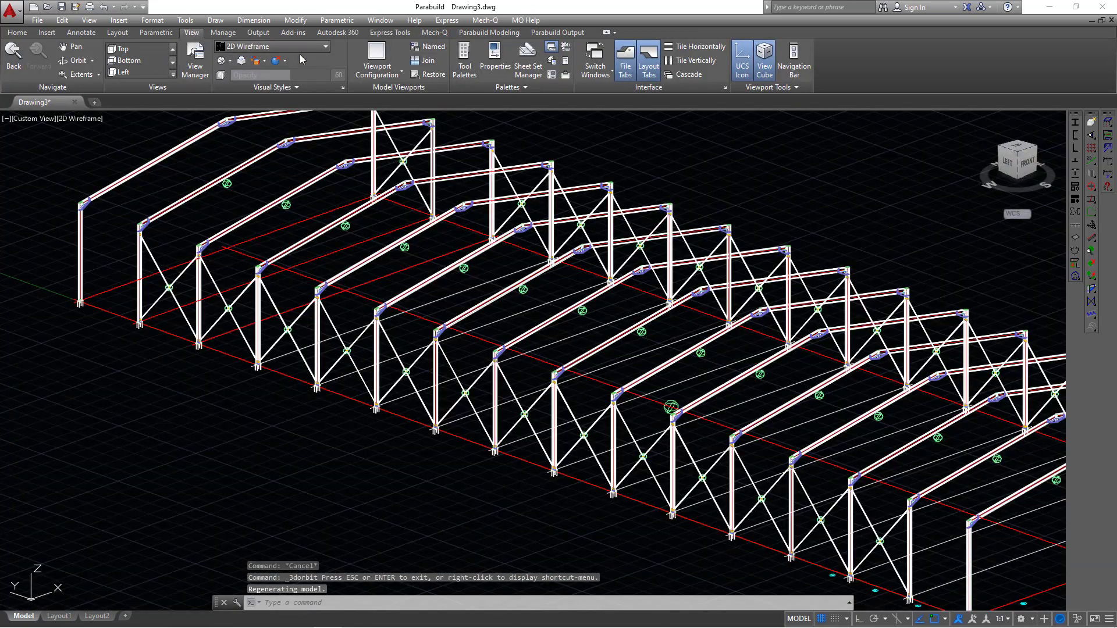
click(320, 49)
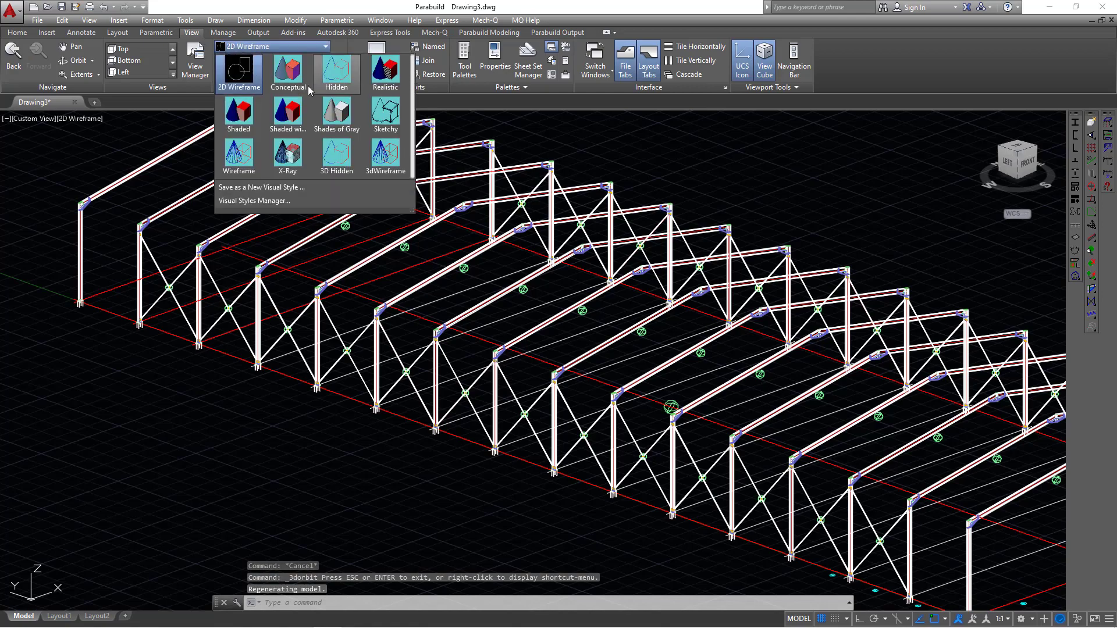
click(385, 72)
scroll(727, 323, up, 6)
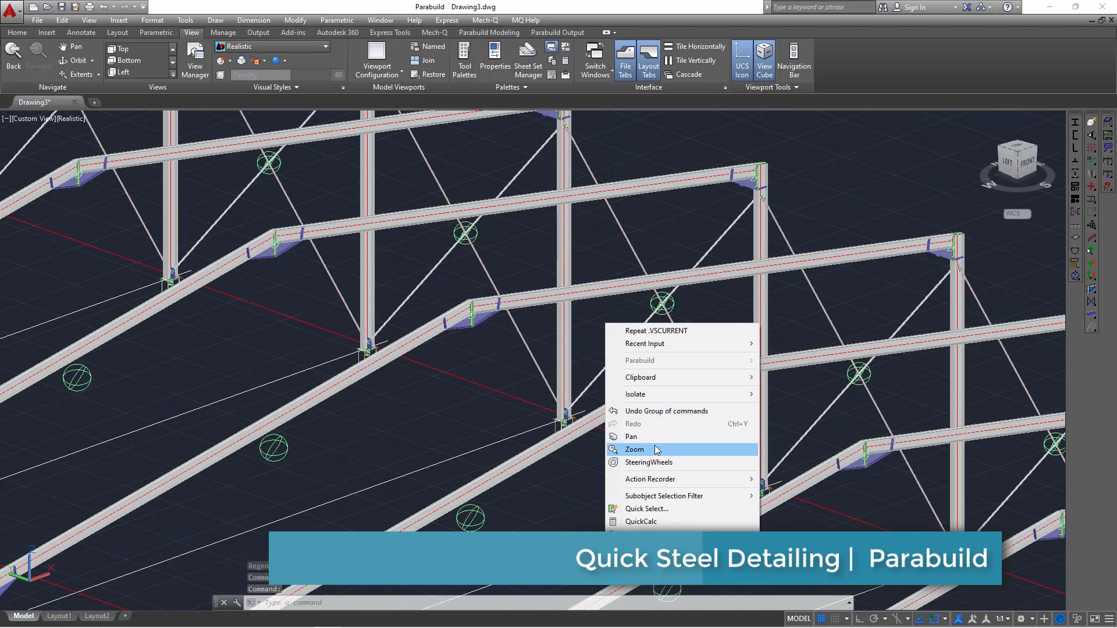
- Orbit the shaded model and examine the bolted ridge connection with its haunch and stiffener plates up close
click(631, 449)
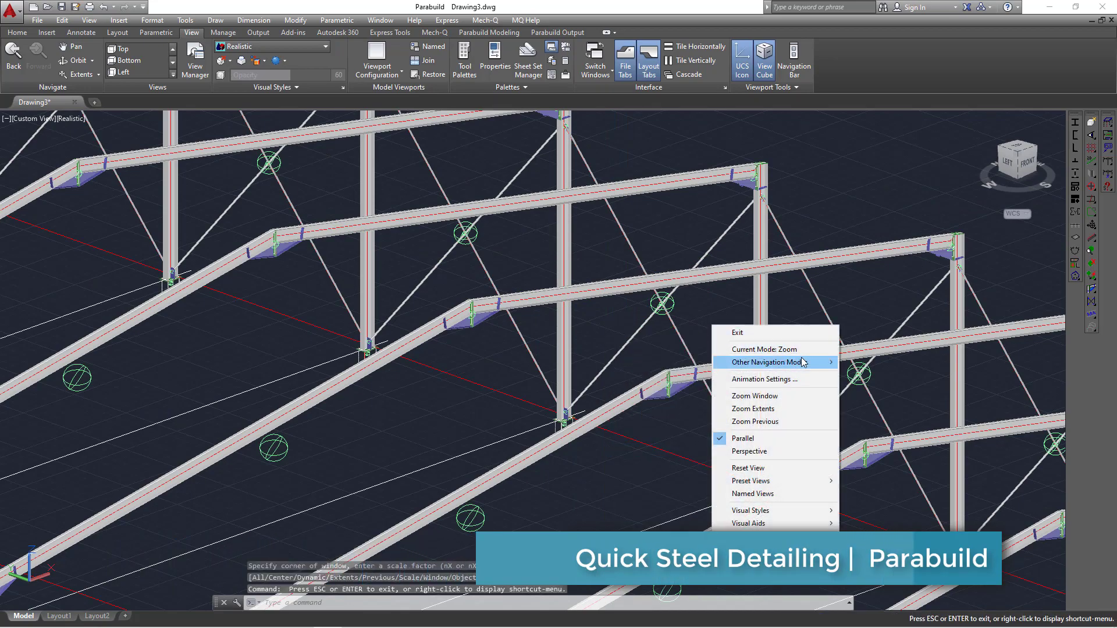
mouse_move(805, 366)
click(869, 362)
drag(868, 362, 454, 314)
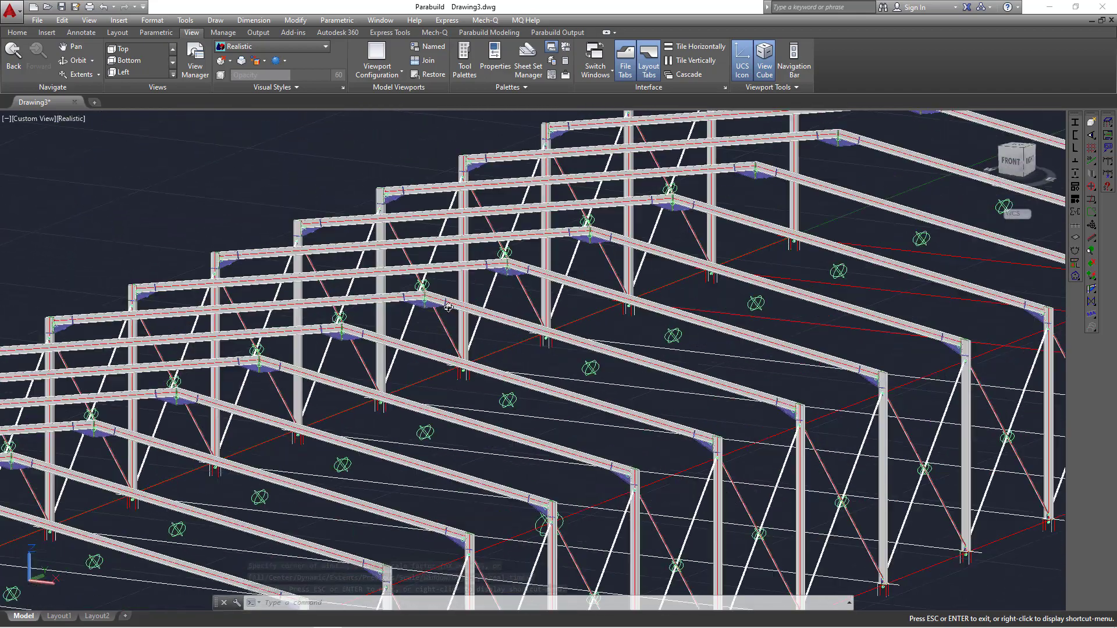
scroll(443, 304, up, 6)
scroll(443, 304, up, 8)
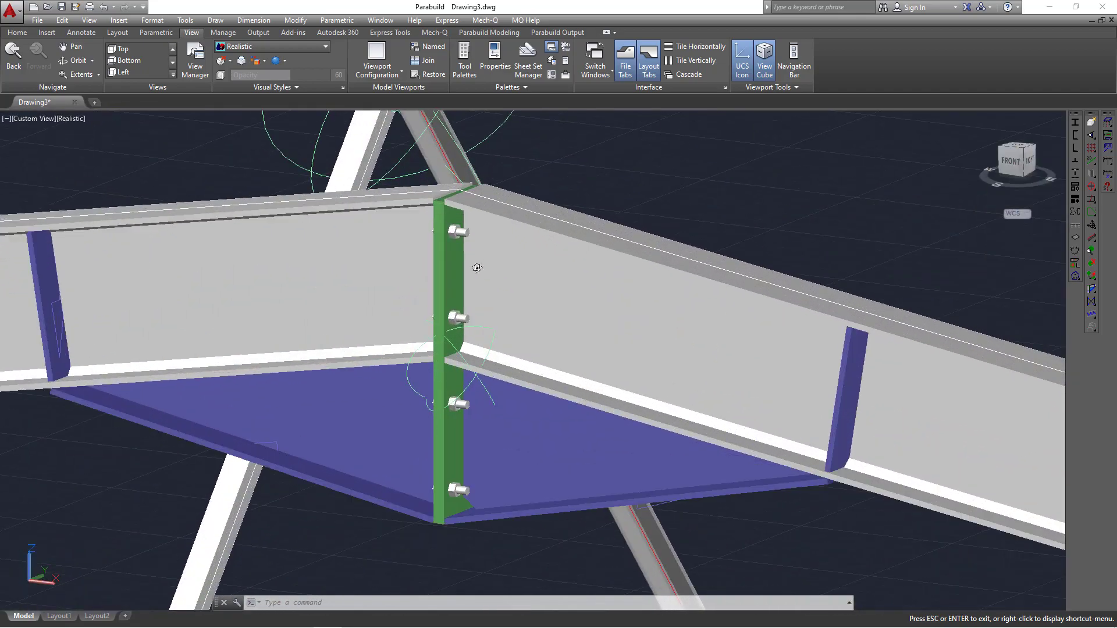
drag(528, 277, 860, 329)
- Examine the bolted eave haunch connection, column bases and wall bracing from several angles, and leave the orbit mode
scroll(678, 277, down, 8)
scroll(860, 328, down, 10)
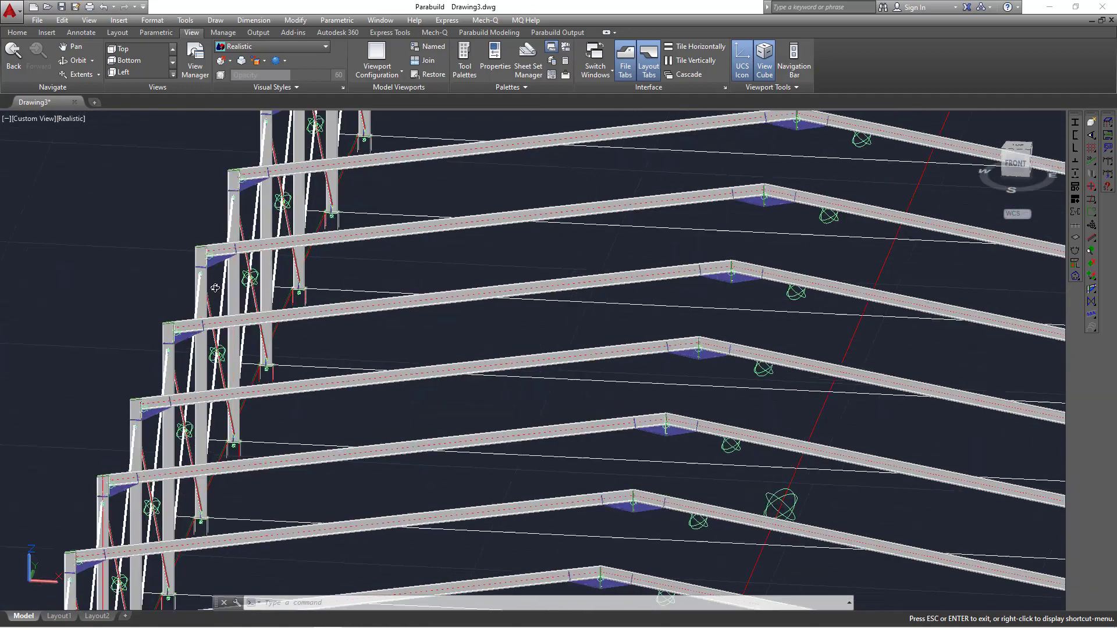
scroll(131, 357, up, 10)
scroll(130, 358, up, 10)
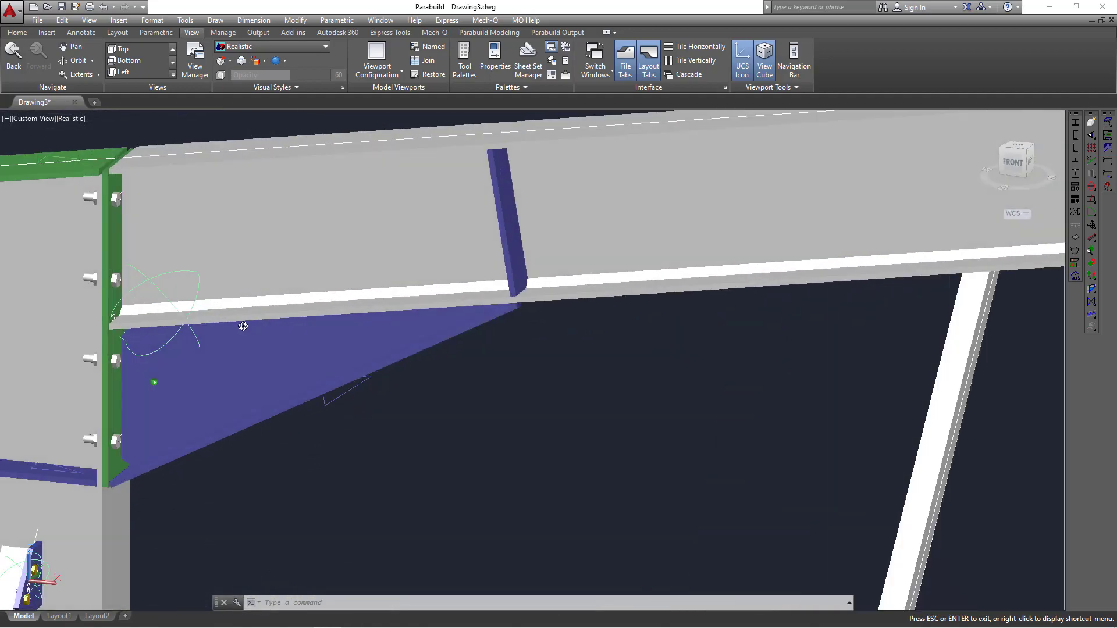
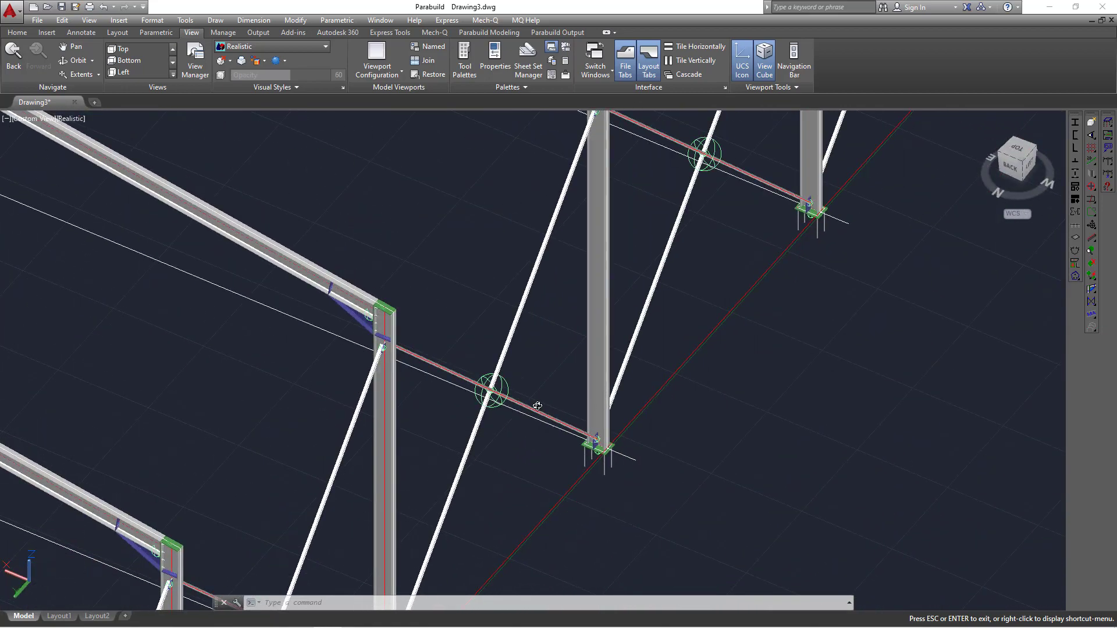
scroll(440, 376, up, 6)
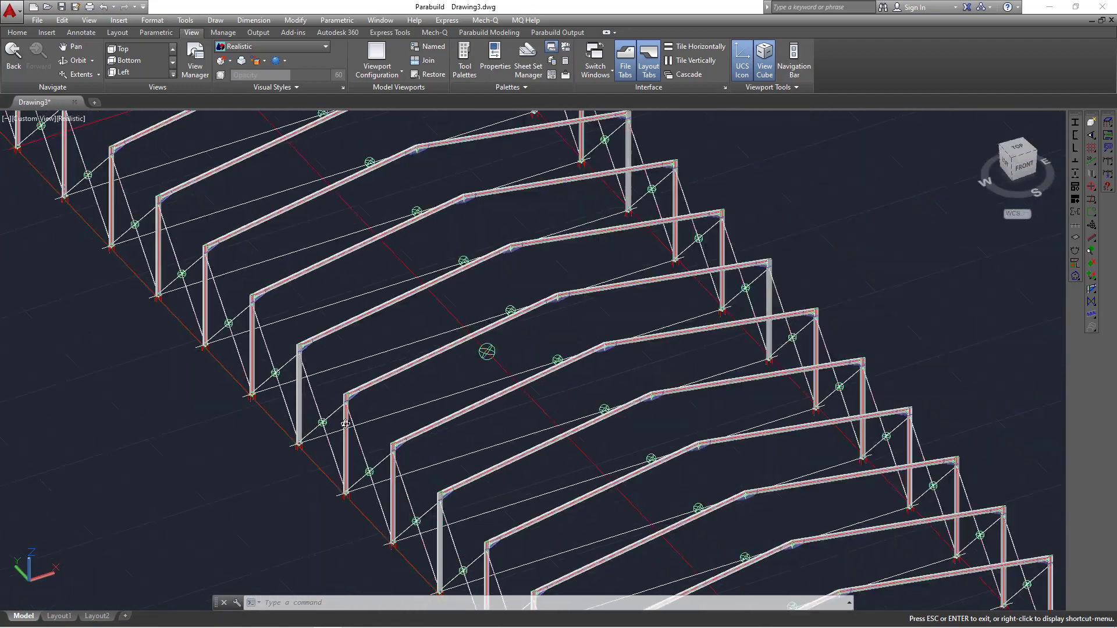
scroll(705, 443, up, 5)
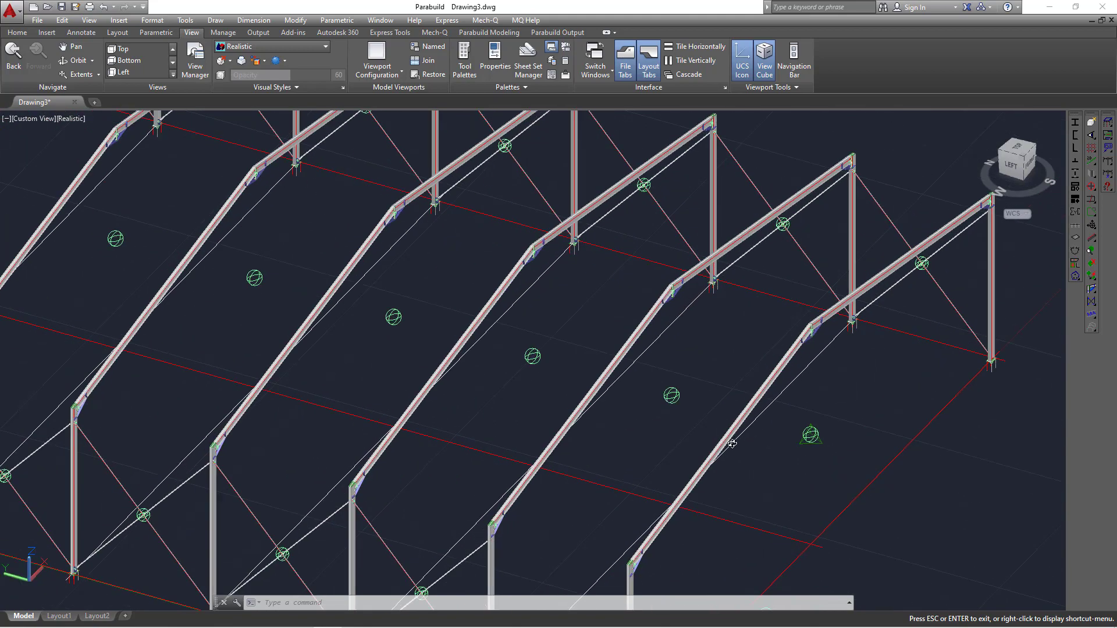
right_click(674, 362)
click(674, 361)
click(644, 341)
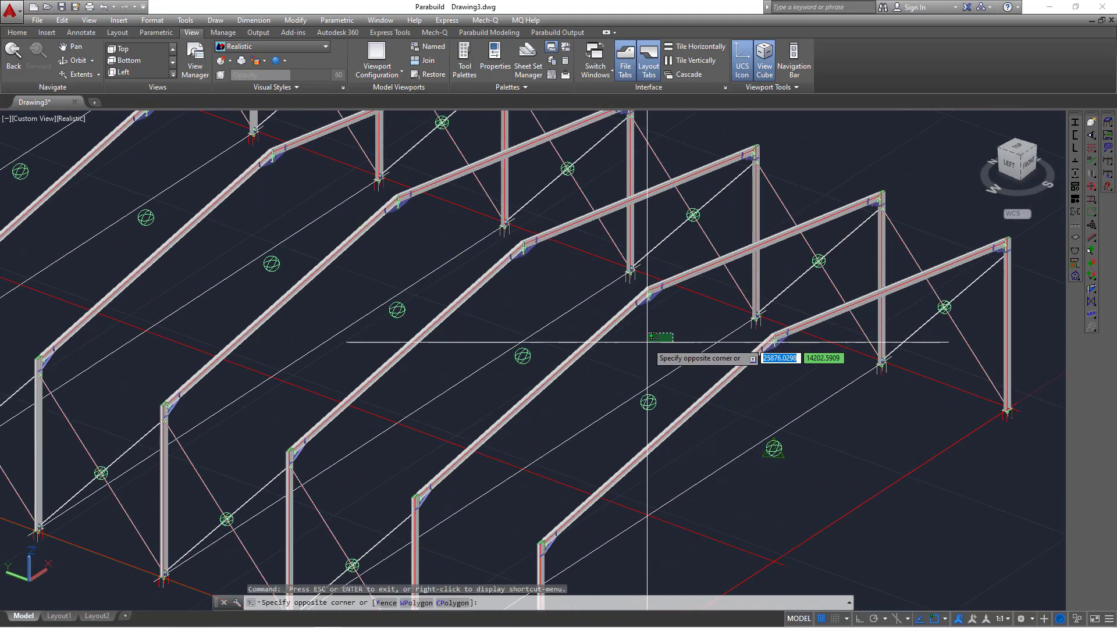
click(669, 303)
click(524, 152)
- Place an Angles 1 interrupted bracing between the left rafters of the two front frames, fixed top and bottom to the base members' axis lines
click(490, 33)
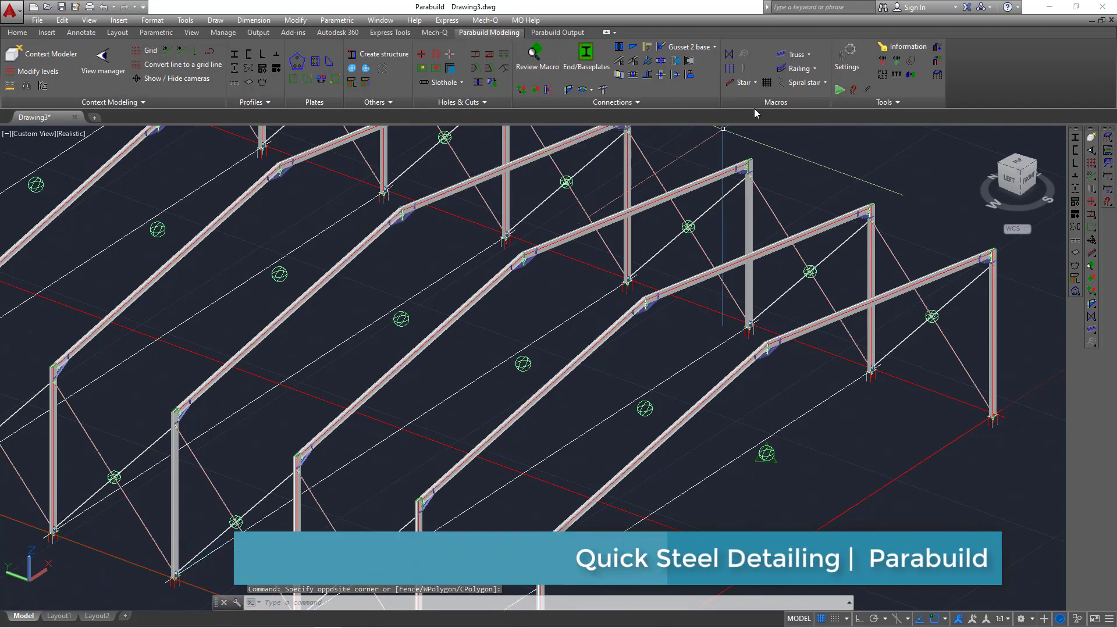
click(734, 51)
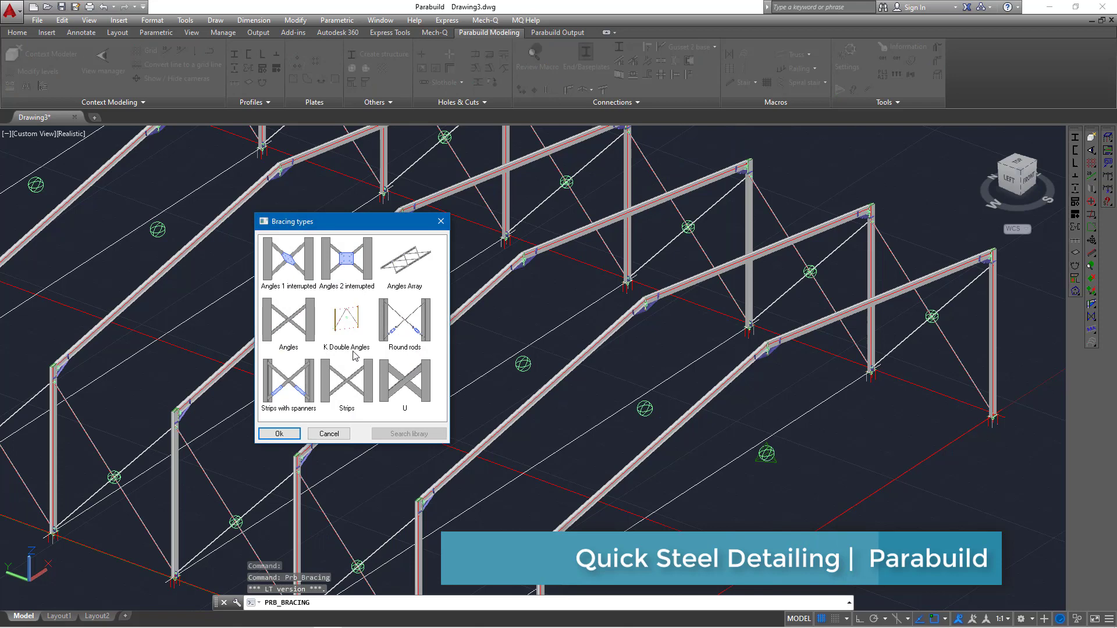
click(288, 260)
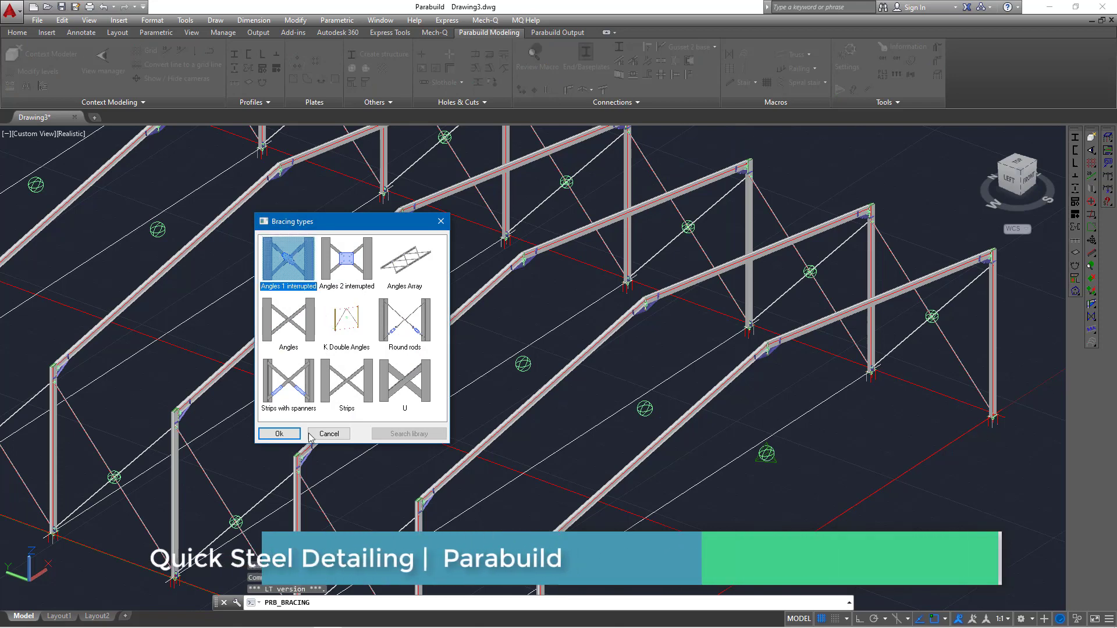
click(279, 433)
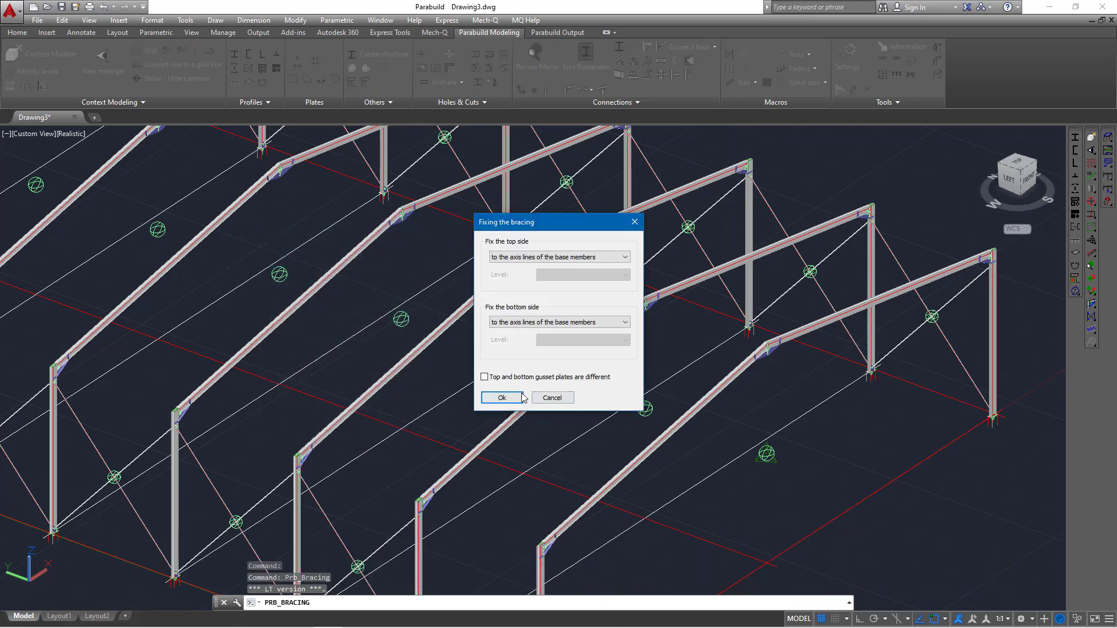
click(502, 398)
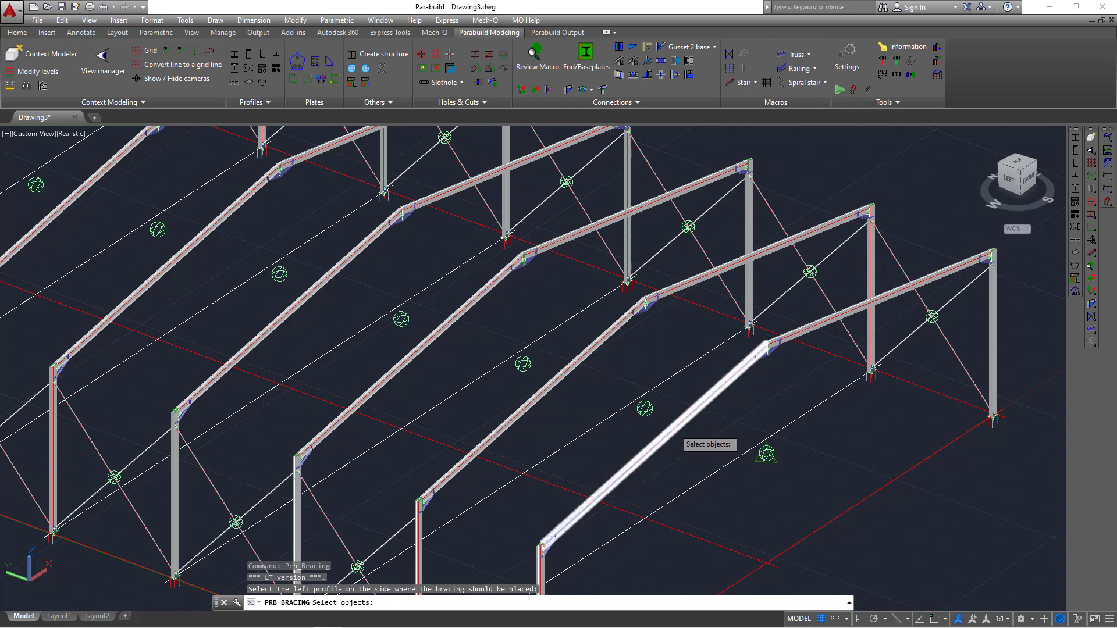
click(672, 426)
click(568, 373)
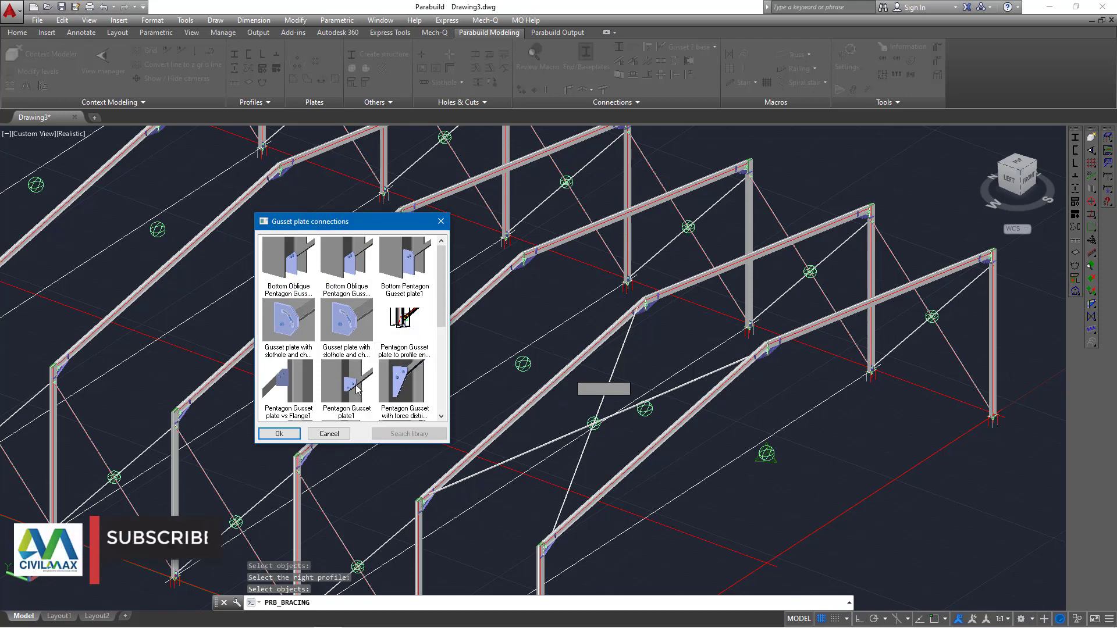
- Add gusset plate end connections and a Hexagon Plate middle connection to the roof bracing, and close the macro settings
click(280, 434)
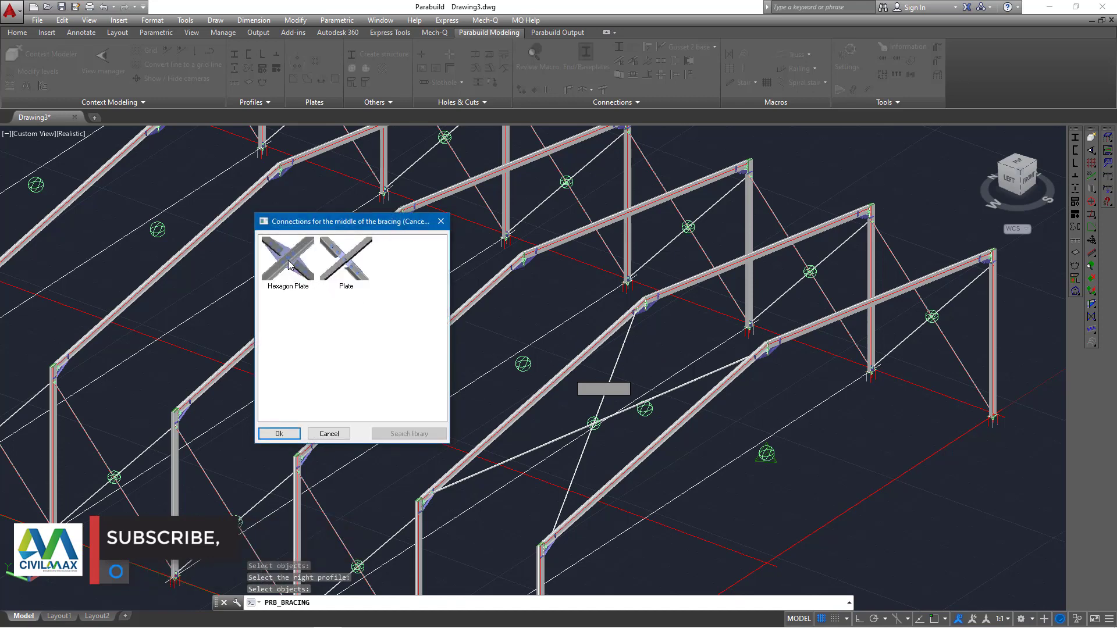
click(279, 434)
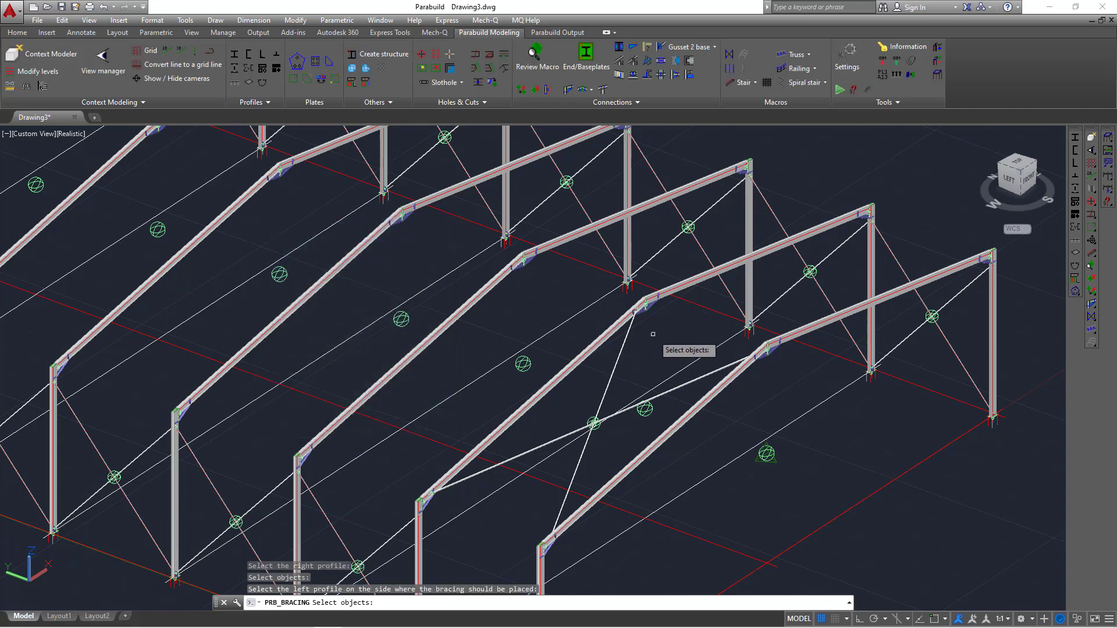
key(Return)
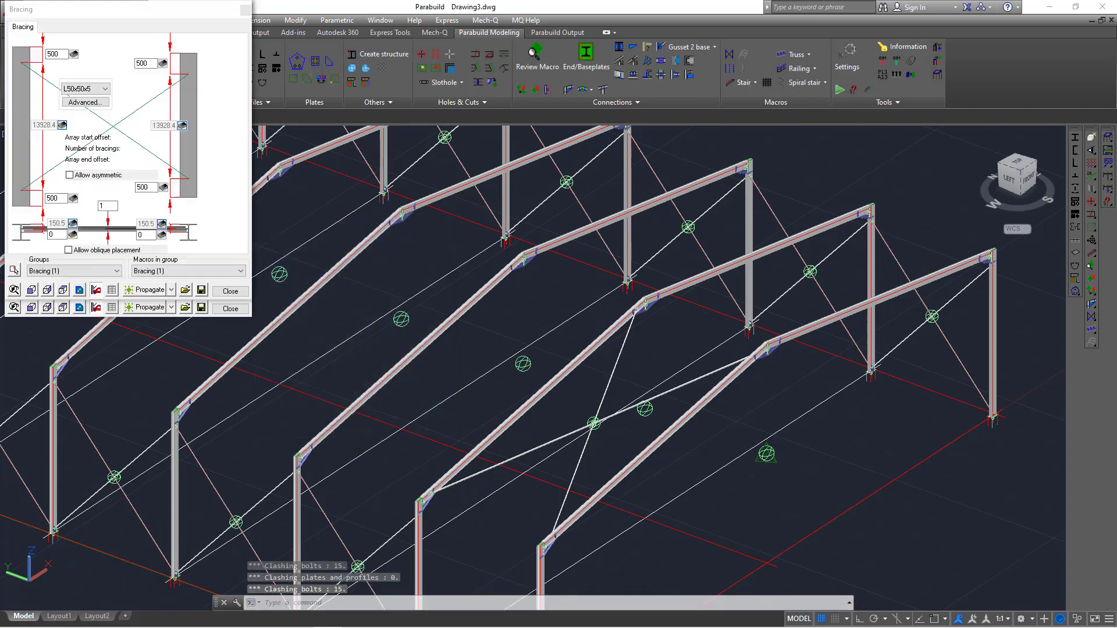
click(233, 297)
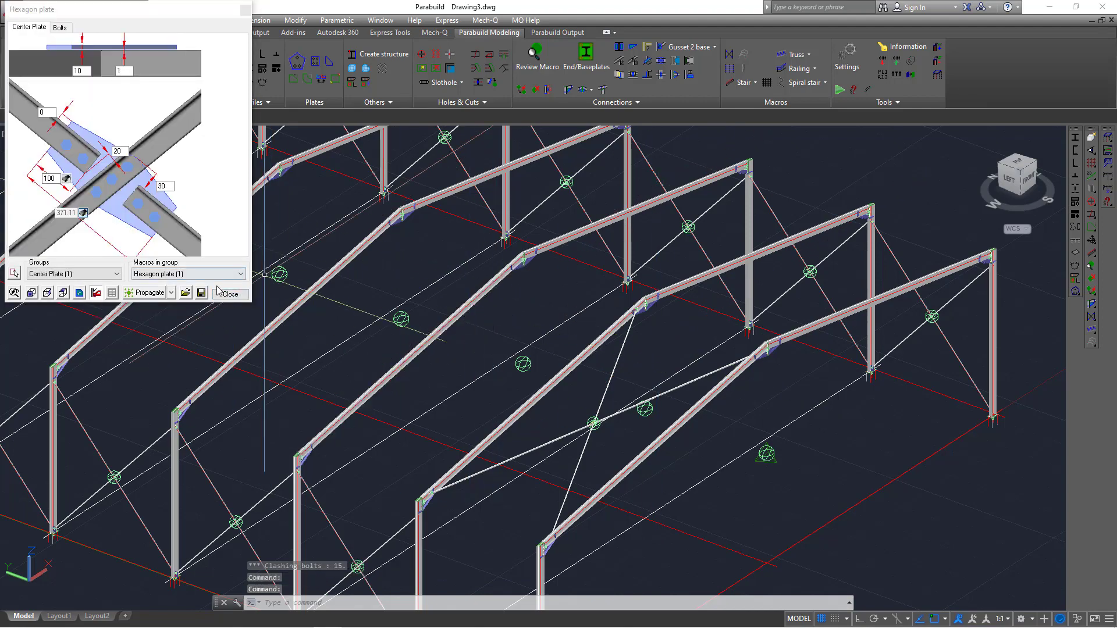
click(230, 294)
scroll(517, 433, up, 5)
scroll(518, 434, down, 5)
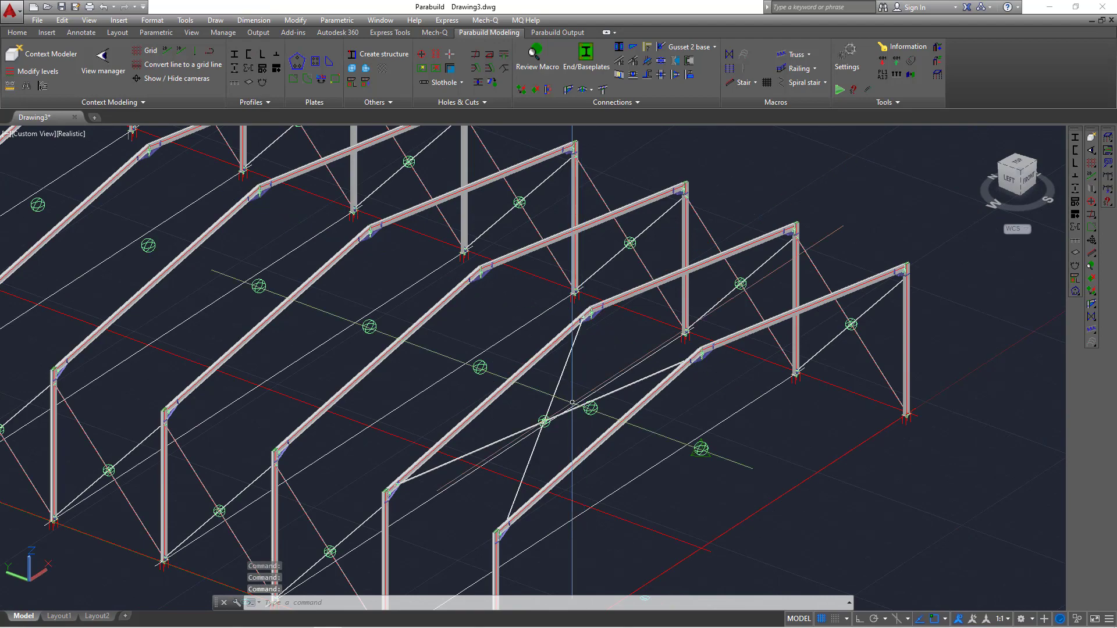
- Zoom in on the roof bracing's middle crossing and orbit around its bolted hexagon plate connection to examine it up close
scroll(518, 433, up, 5)
scroll(518, 433, up, 10)
scroll(729, 271, down, 4)
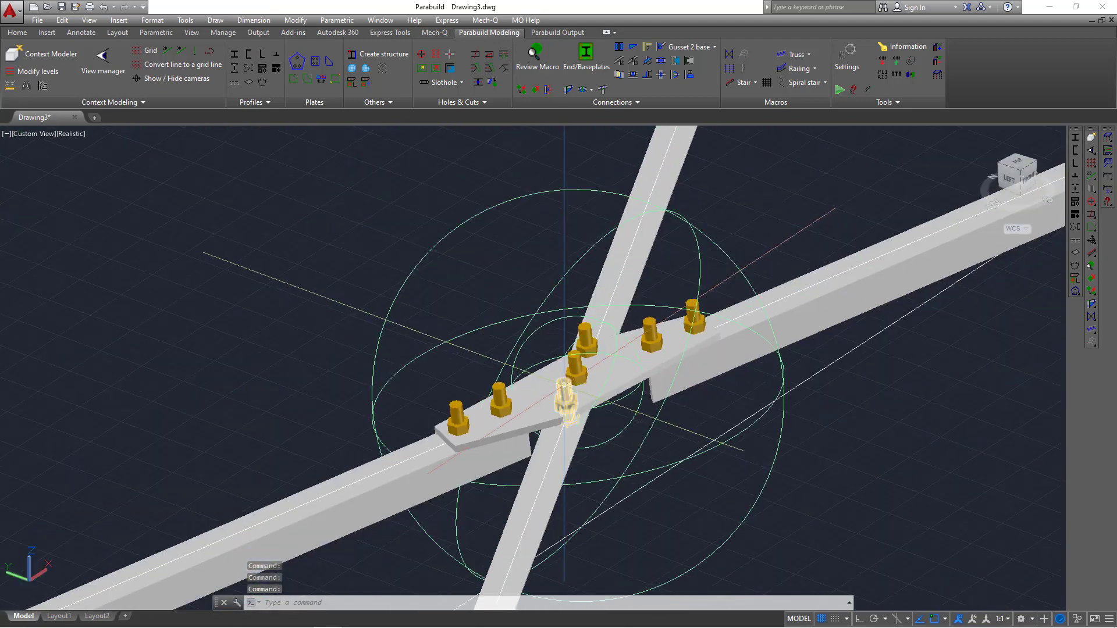
right_click(795, 204)
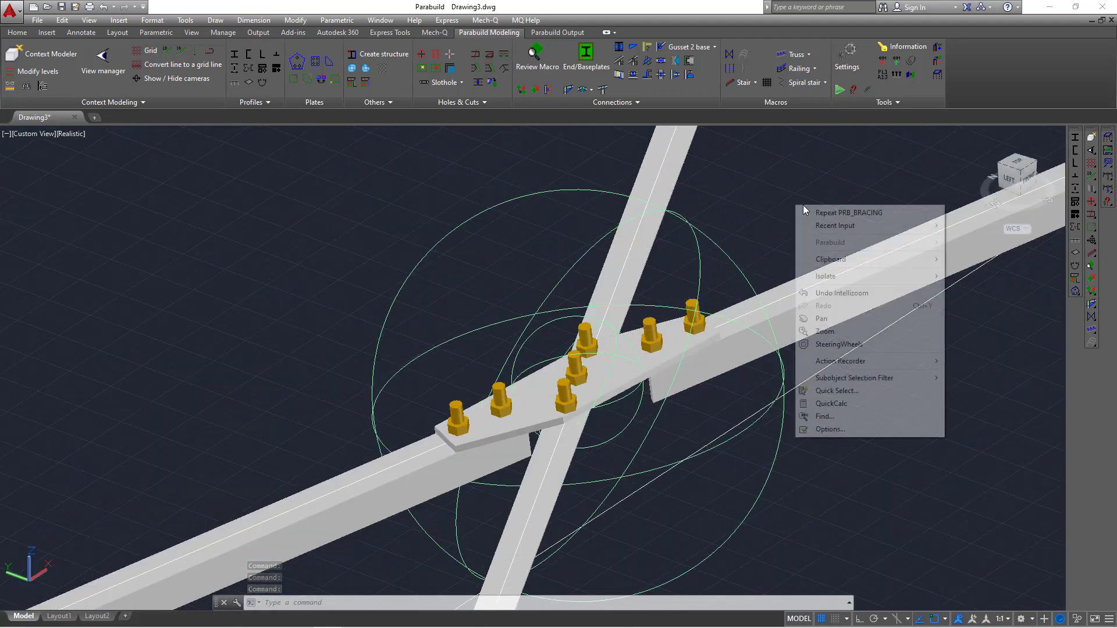
click(832, 331)
right_click(841, 207)
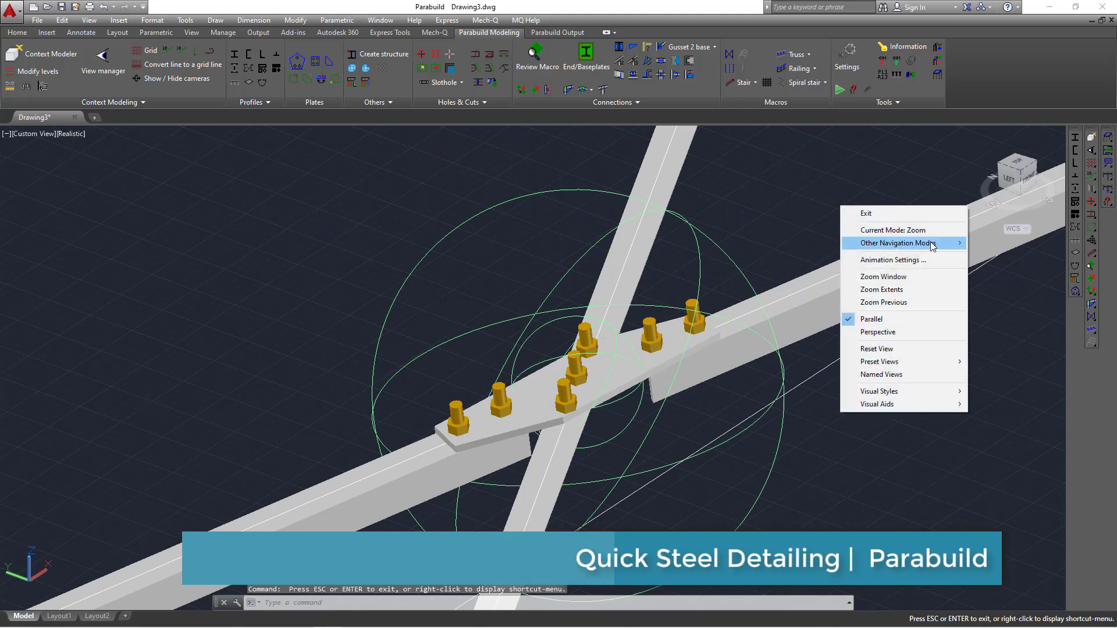
mouse_move(937, 248)
click(1012, 243)
drag(872, 325, 717, 373)
scroll(579, 366, up, 6)
mouse_move(576, 349)
mouse_down()
mouse_move(558, 292)
mouse_move(501, 219)
mouse_move(436, 242)
mouse_move(443, 318)
mouse_move(603, 367)
mouse_move(530, 355)
mouse_move(360, 362)
mouse_move(663, 393)
mouse_move(570, 372)
mouse_move(574, 356)
mouse_up()
- Examine the roof bracing's position between the two front frames and the overall structure, and leave the orbit mode
scroll(604, 366, down, 4)
scroll(571, 356, down, 5)
scroll(454, 365, down, 4)
scroll(707, 401, up, 5)
scroll(707, 400, down, 5)
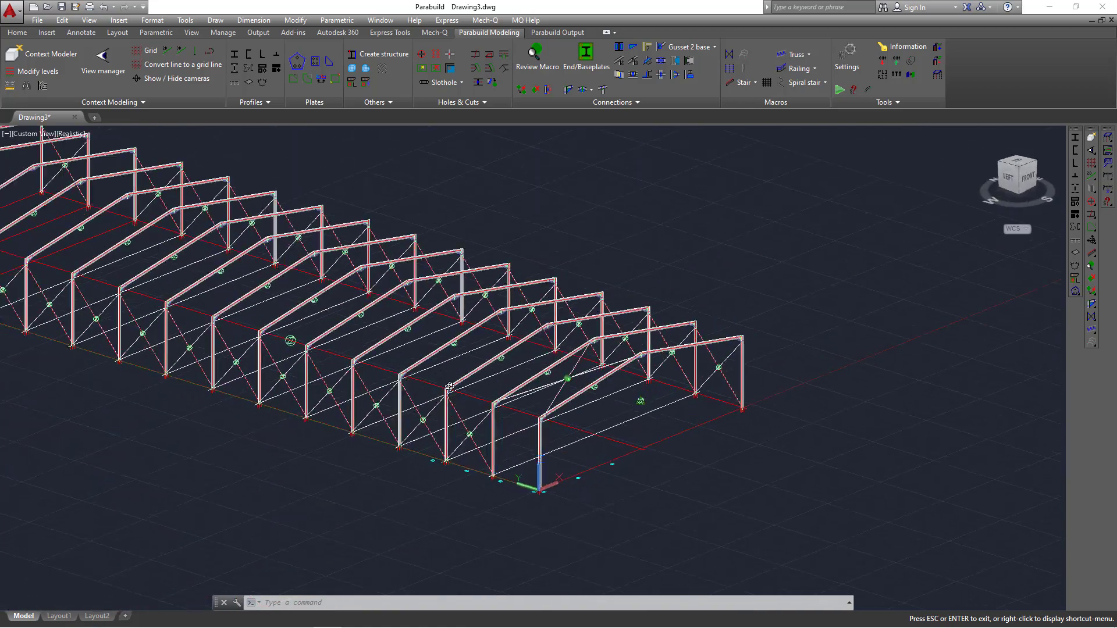
scroll(574, 356, up, 2)
scroll(575, 356, up, 6)
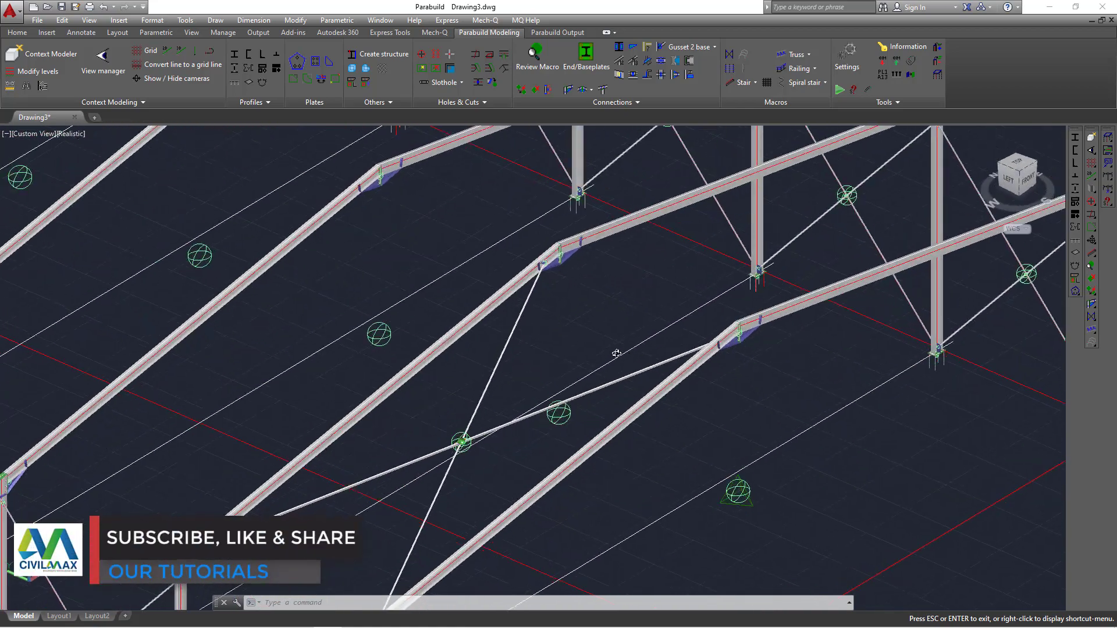
right_click(661, 280)
click(662, 280)
scroll(640, 290, down, 10)
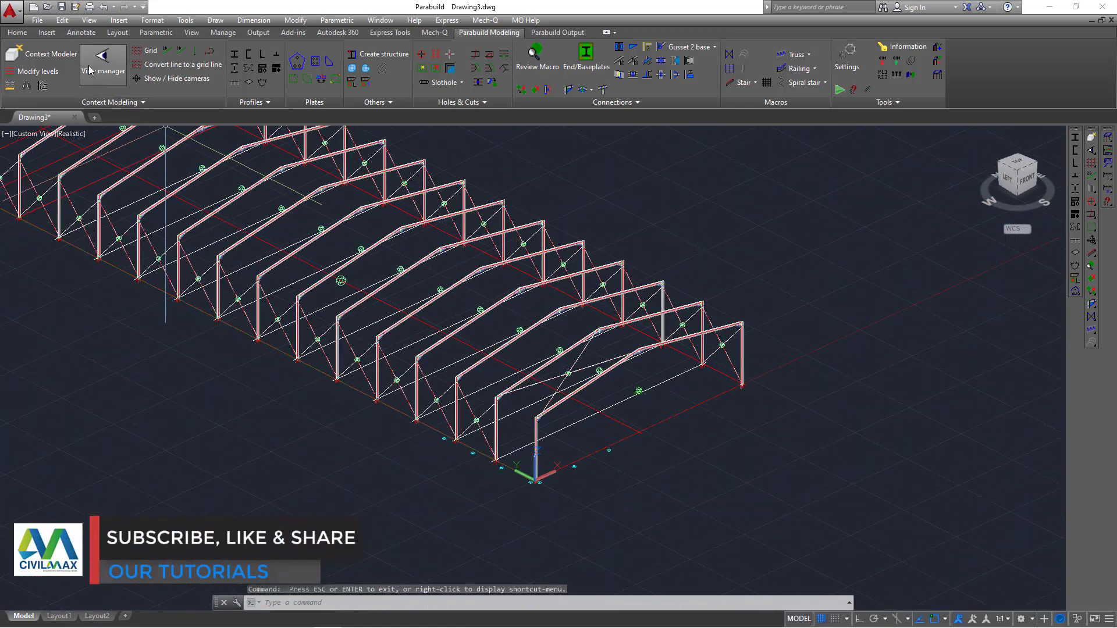
- Open the Sheets manager and check the available options for the Assembly+position list Classic bill without generating it
click(554, 32)
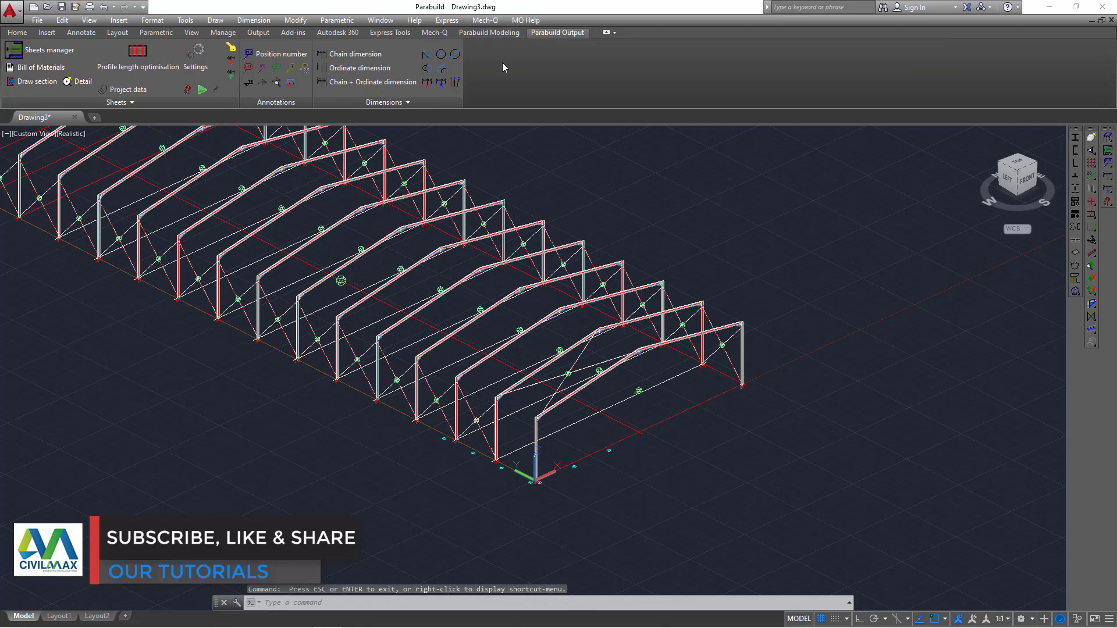
click(59, 51)
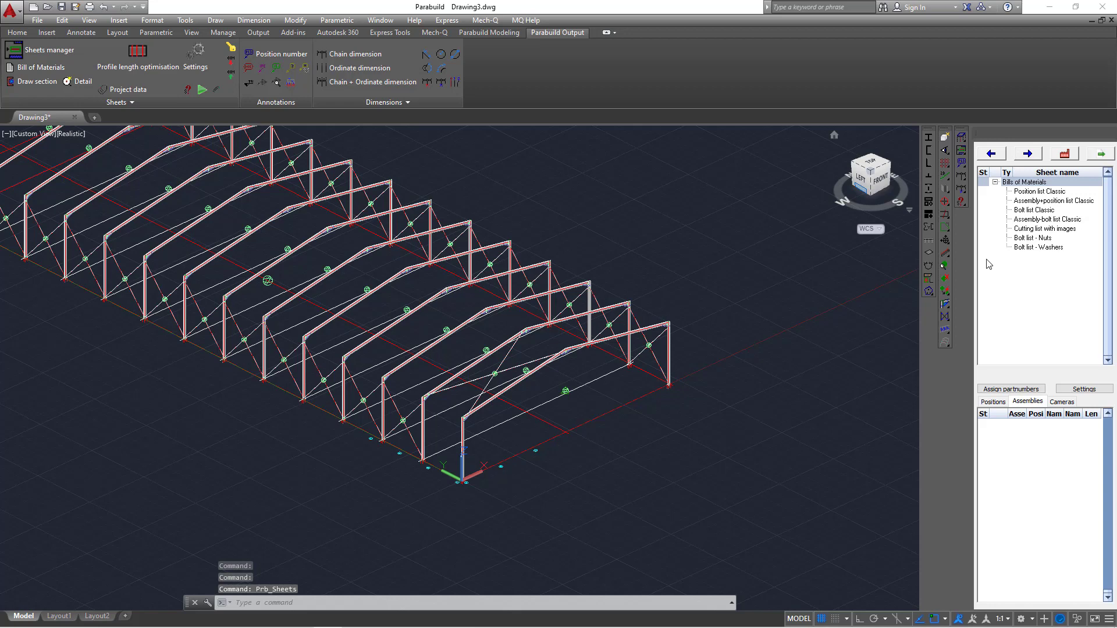
right_click(1044, 203)
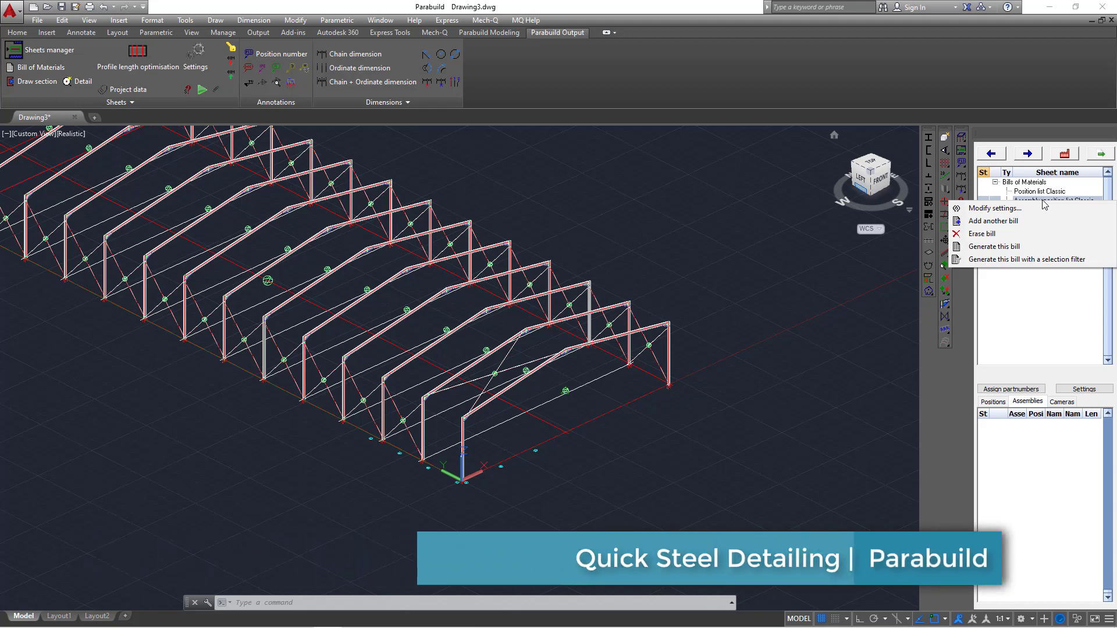
key(Escape)
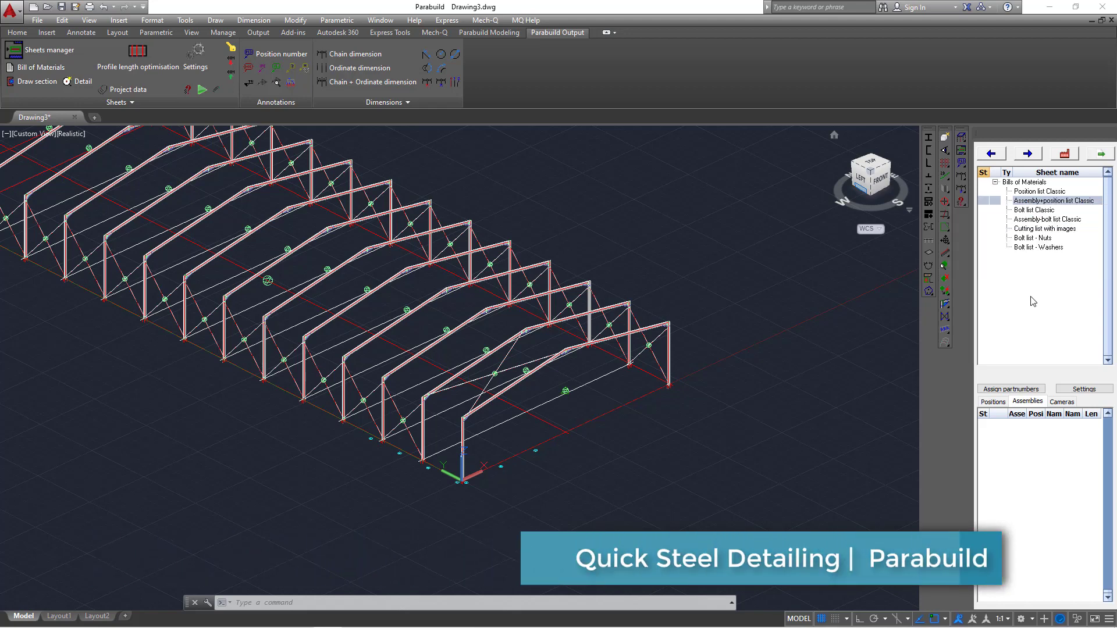
- Generate position and assembly sheets for all plates, members and assemblies, continuing without locking the revision and with the free trial version
right_click(1065, 156)
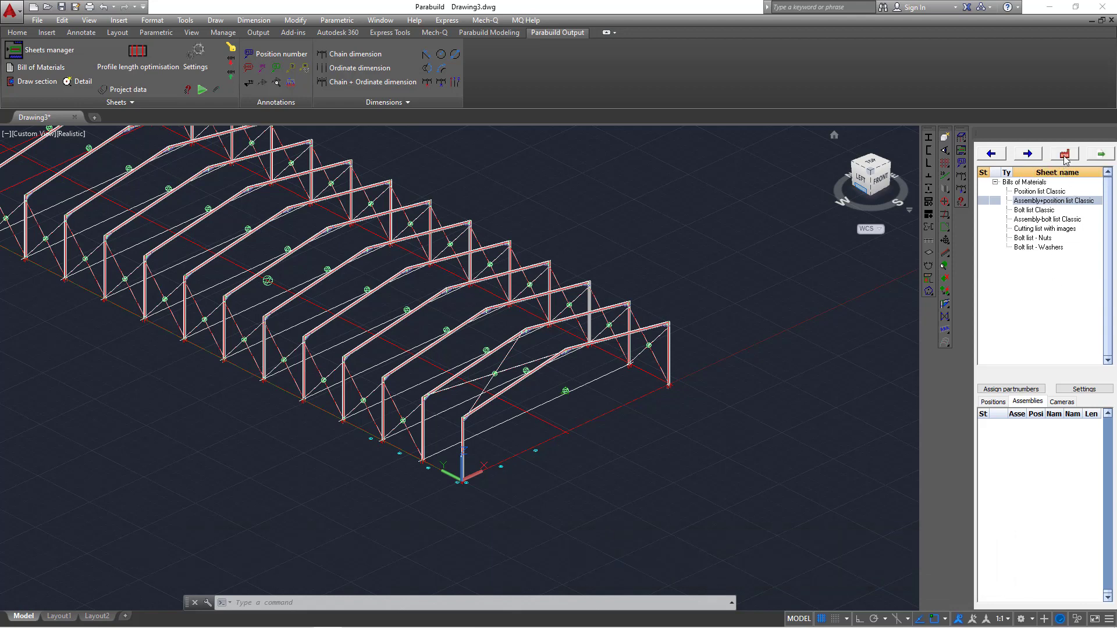
click(1064, 155)
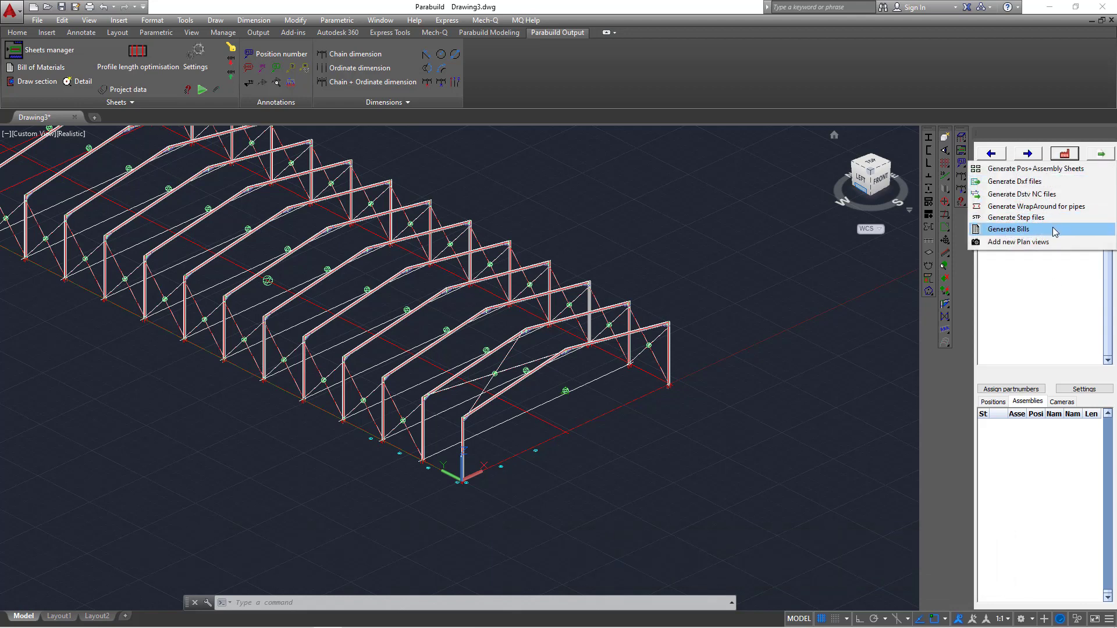
click(1038, 169)
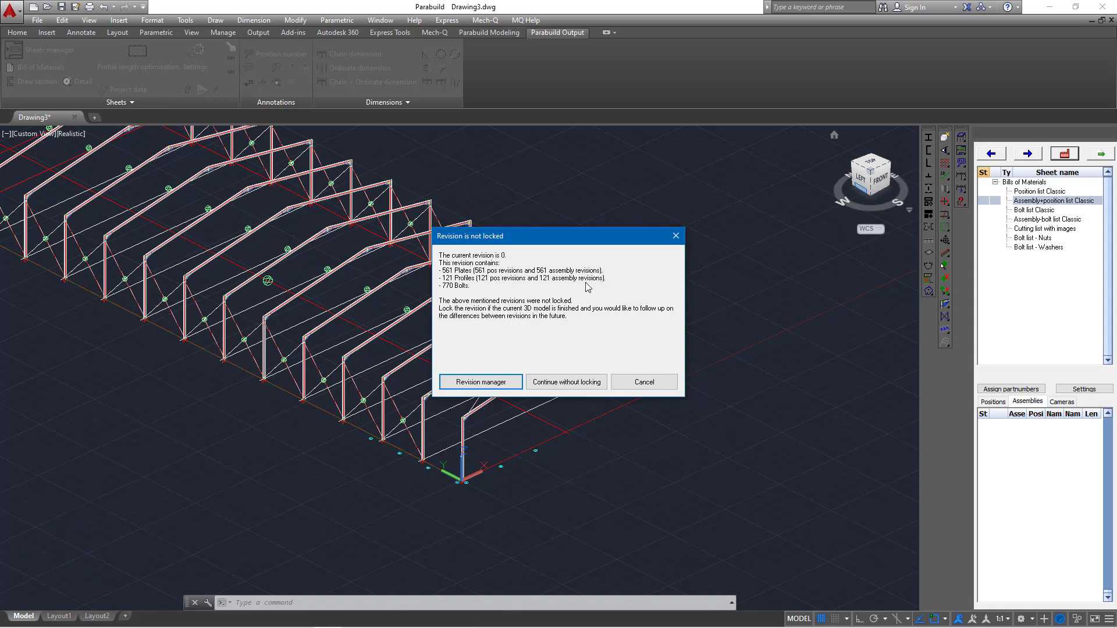
click(582, 385)
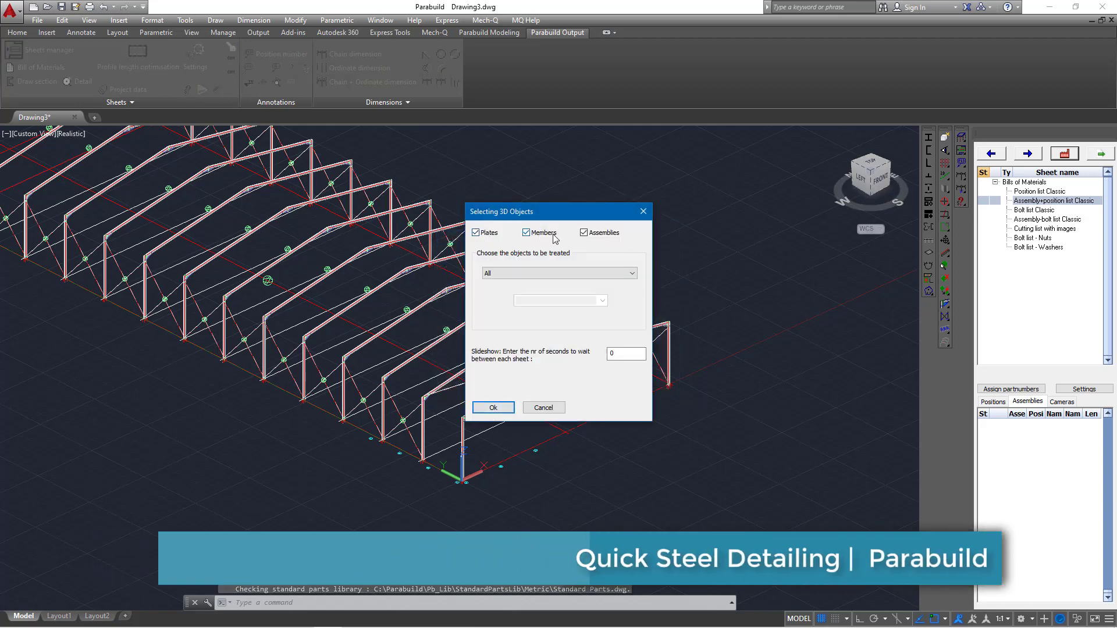
click(493, 409)
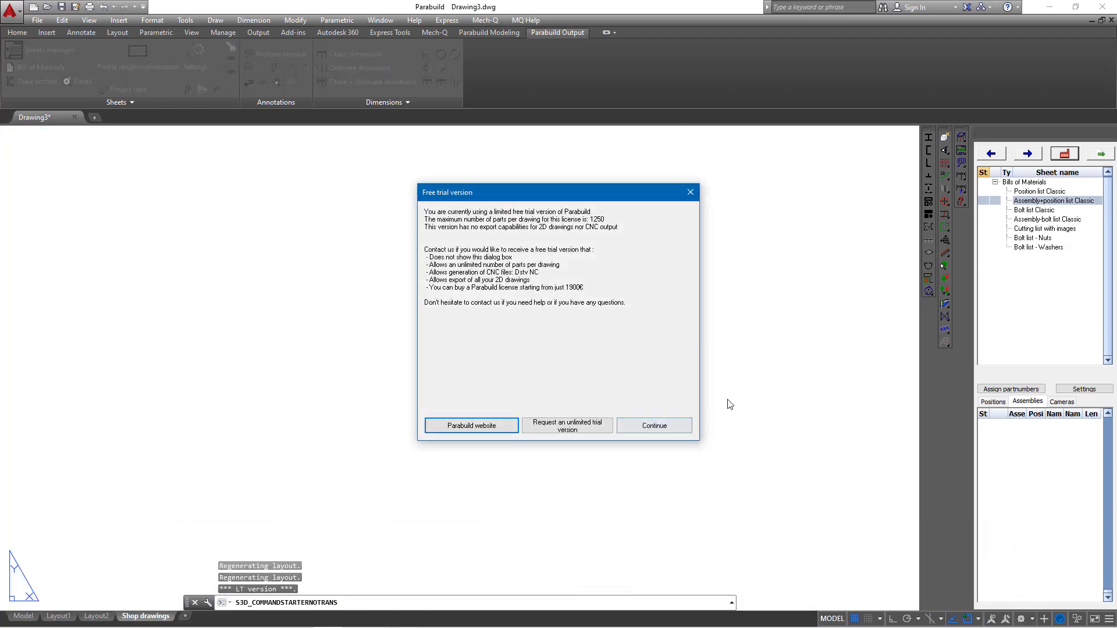
click(652, 427)
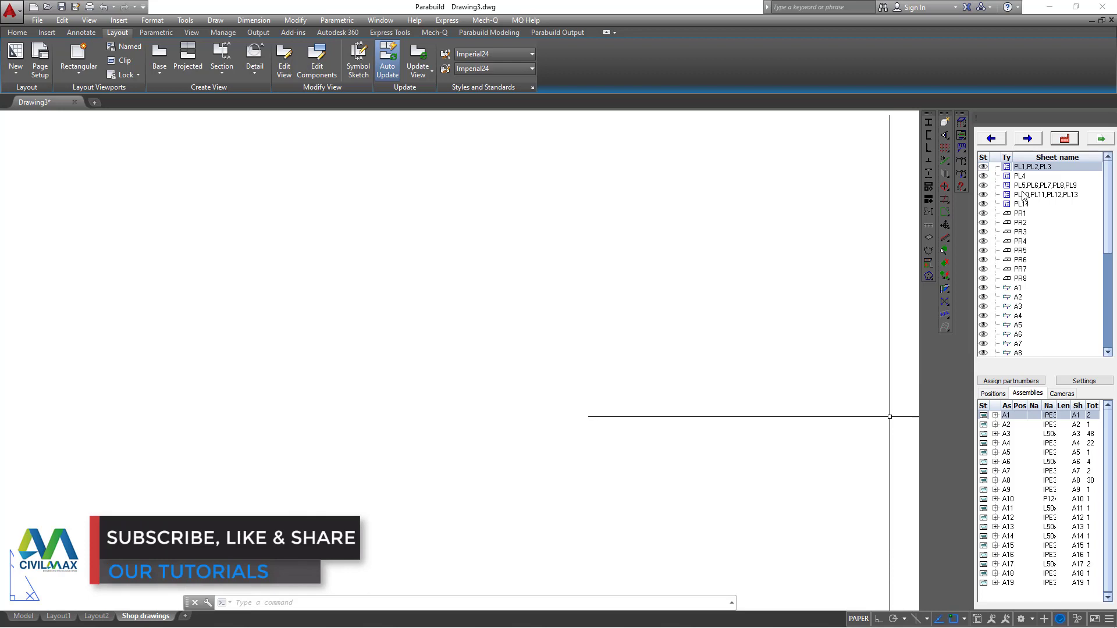
- Open the A1 and A2 column assembly sheets in turn and examine their base plate views, dimensions and part tables
double_click(1018, 287)
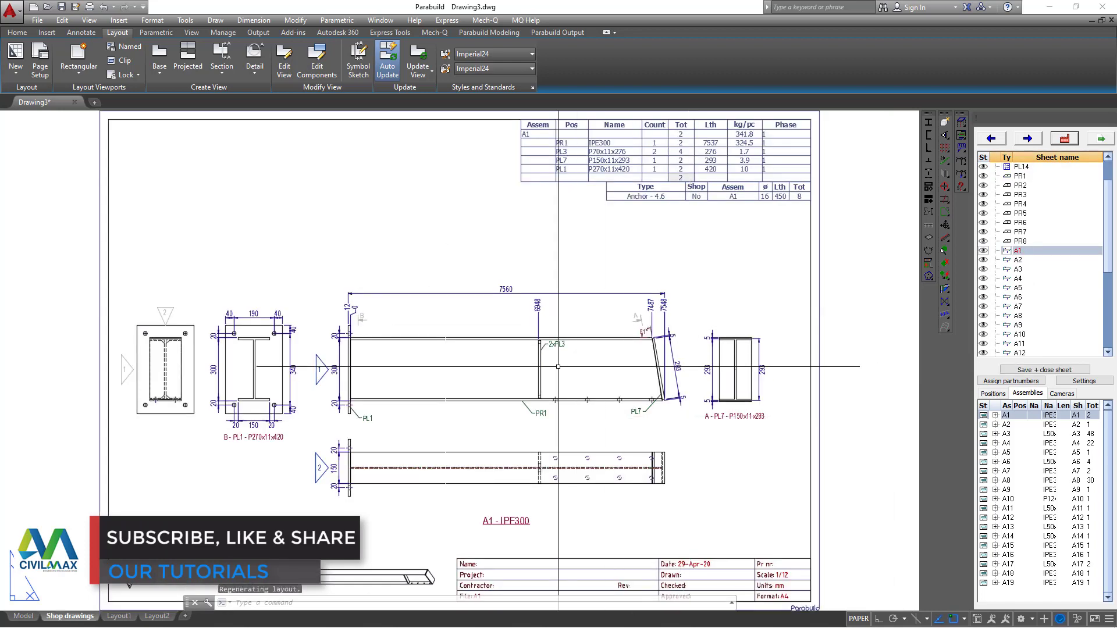
scroll(407, 350, up, 8)
scroll(407, 350, down, 6)
scroll(868, 311, up, 5)
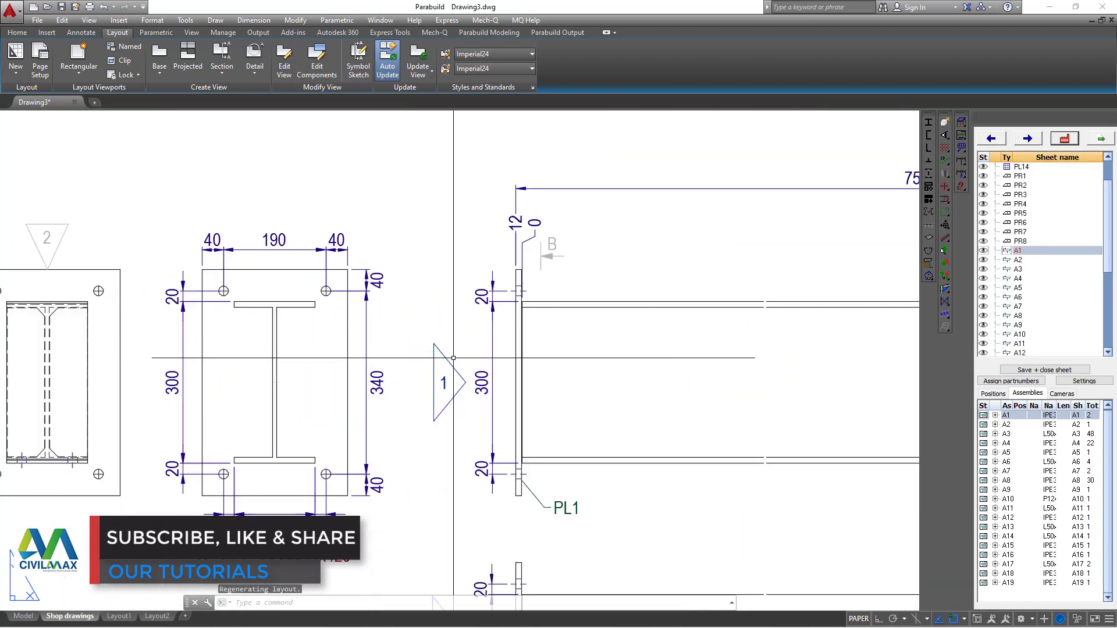
double_click(1017, 259)
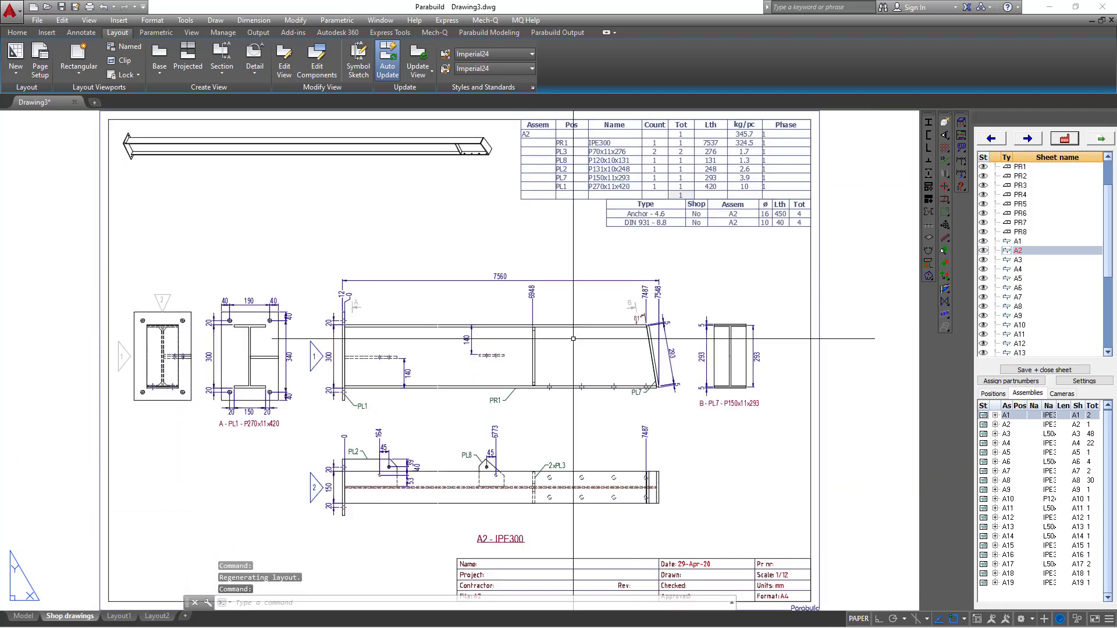
scroll(427, 348, up, 5)
scroll(427, 348, down, 5)
scroll(808, 372, up, 2)
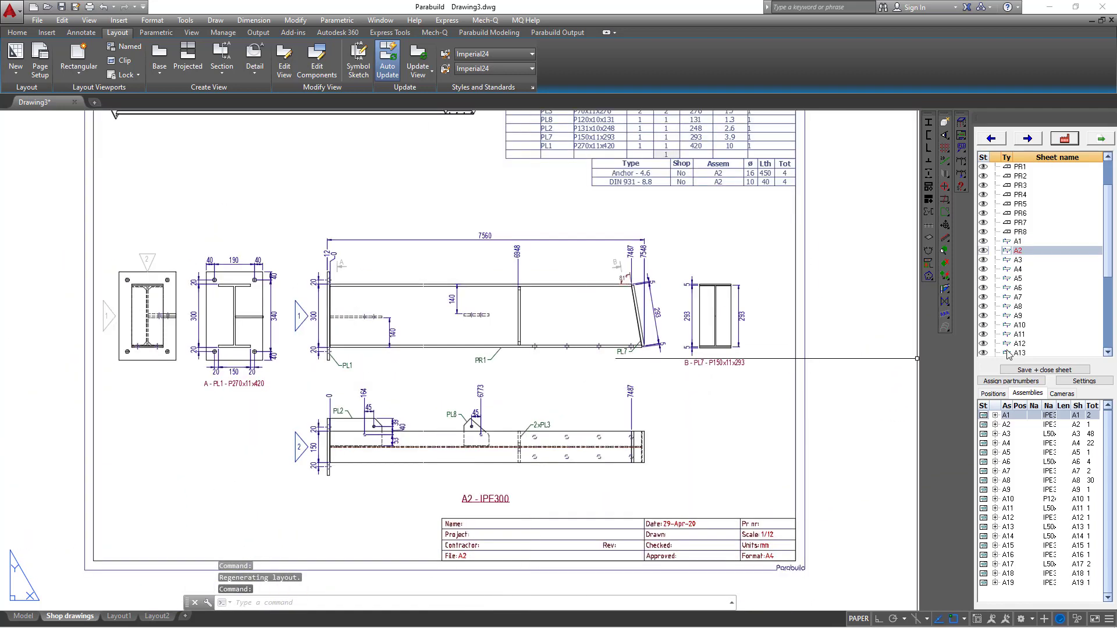
- Examine the A10 hexagon plate assembly sheet and the plate position sheets for PL5 to PL9 and PL1 to PL3
double_click(1018, 324)
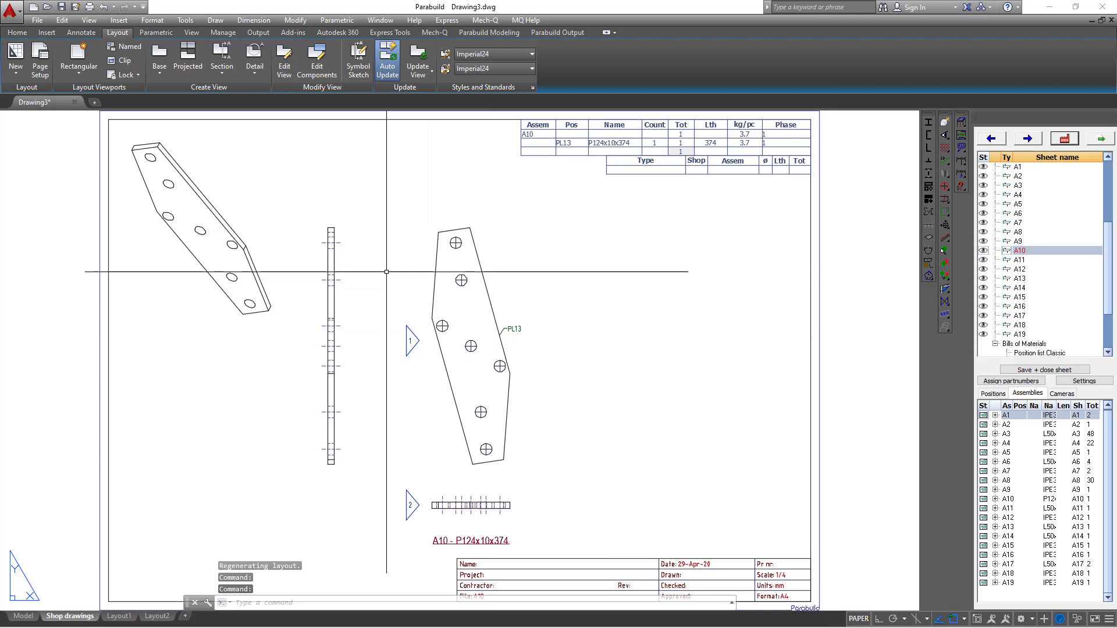
scroll(250, 247, up, 2)
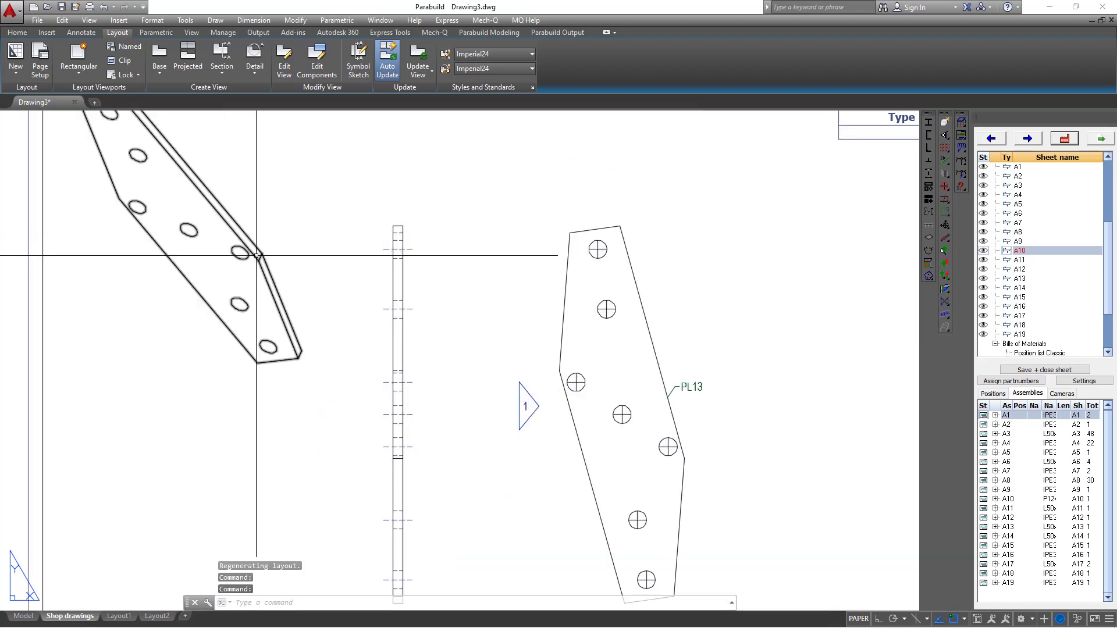
scroll(418, 330, down, 2)
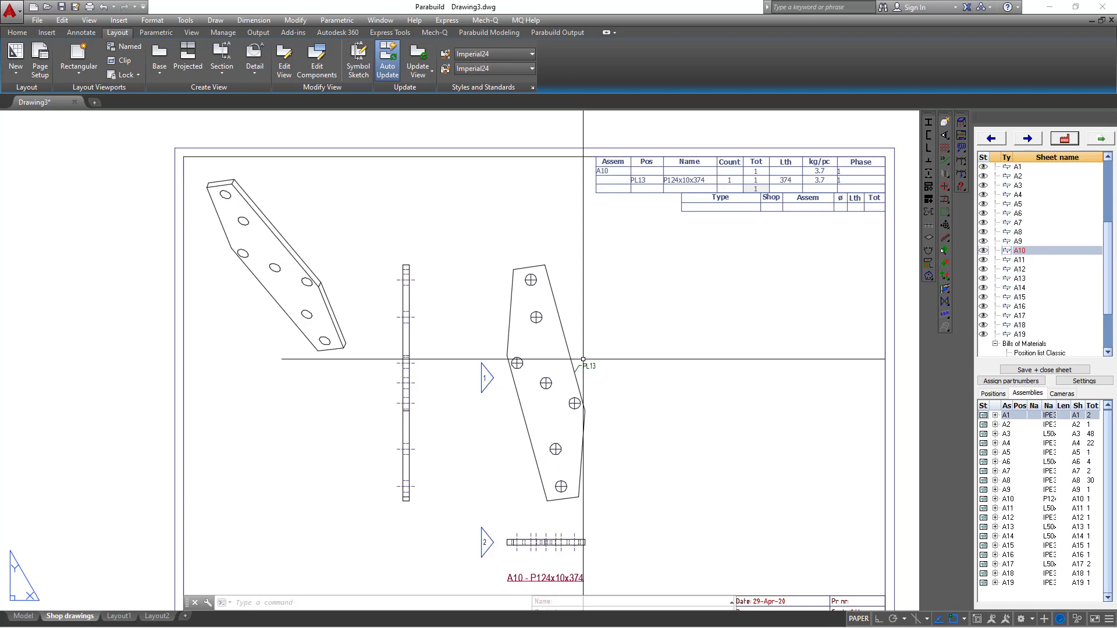
scroll(1044, 262, up, 3)
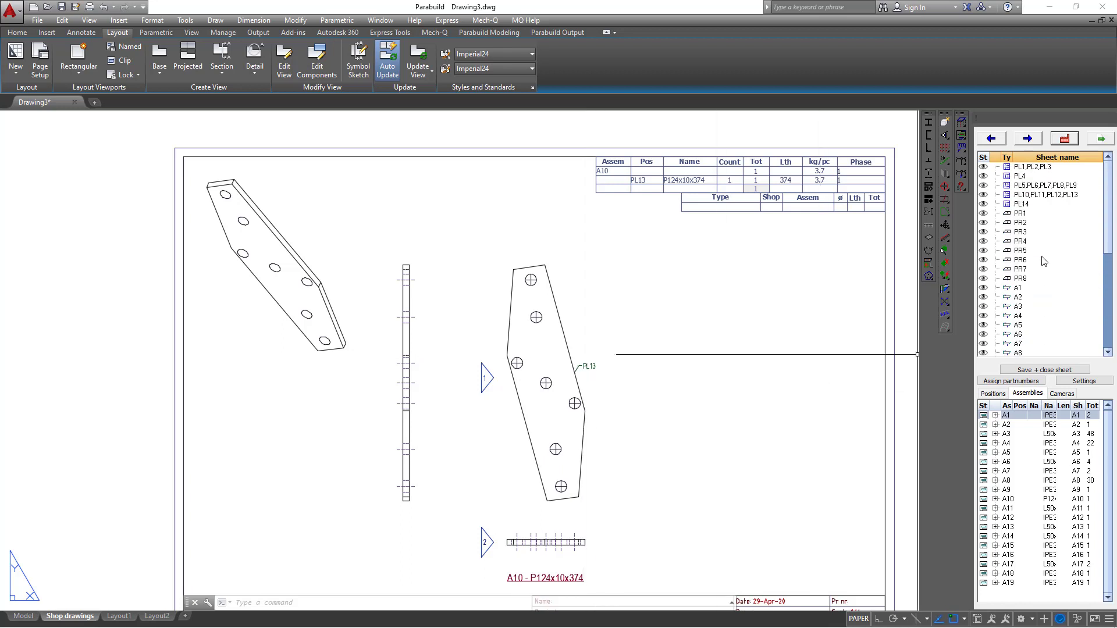
double_click(1019, 212)
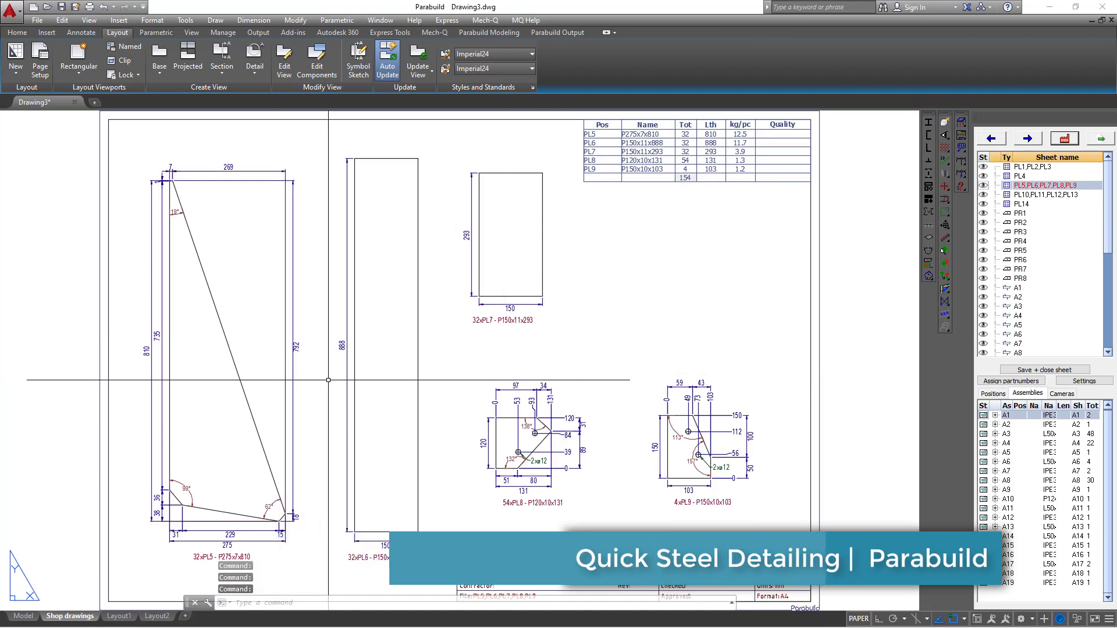
double_click(1031, 167)
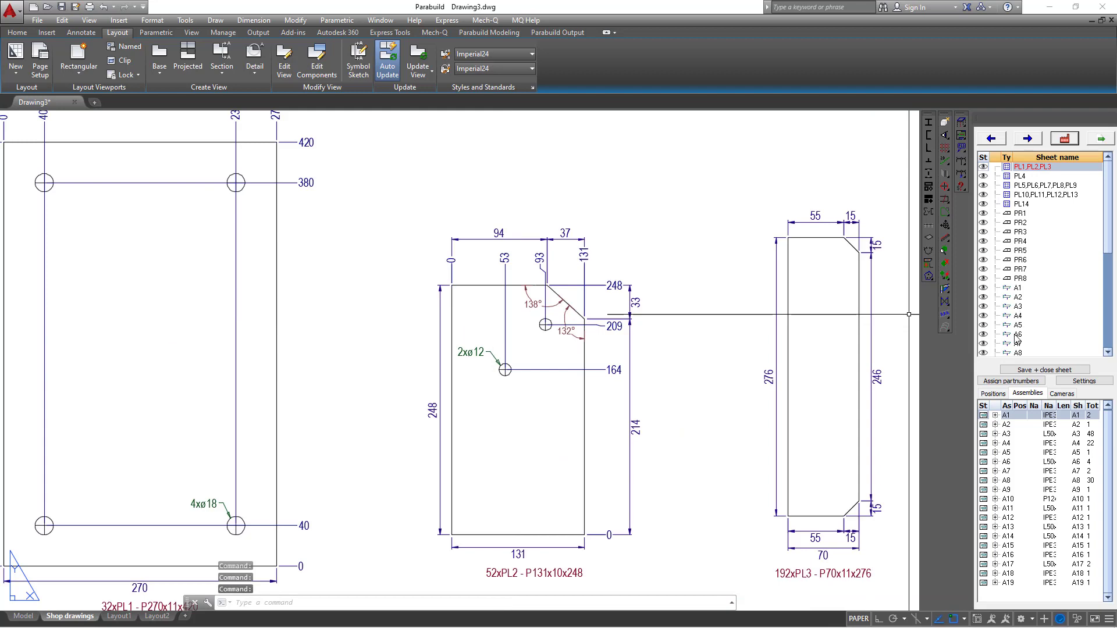
- Open the A8 rafter assembly sheet and examine its haunches, stiffener plates, end plate views and dimensions
double_click(1017, 353)
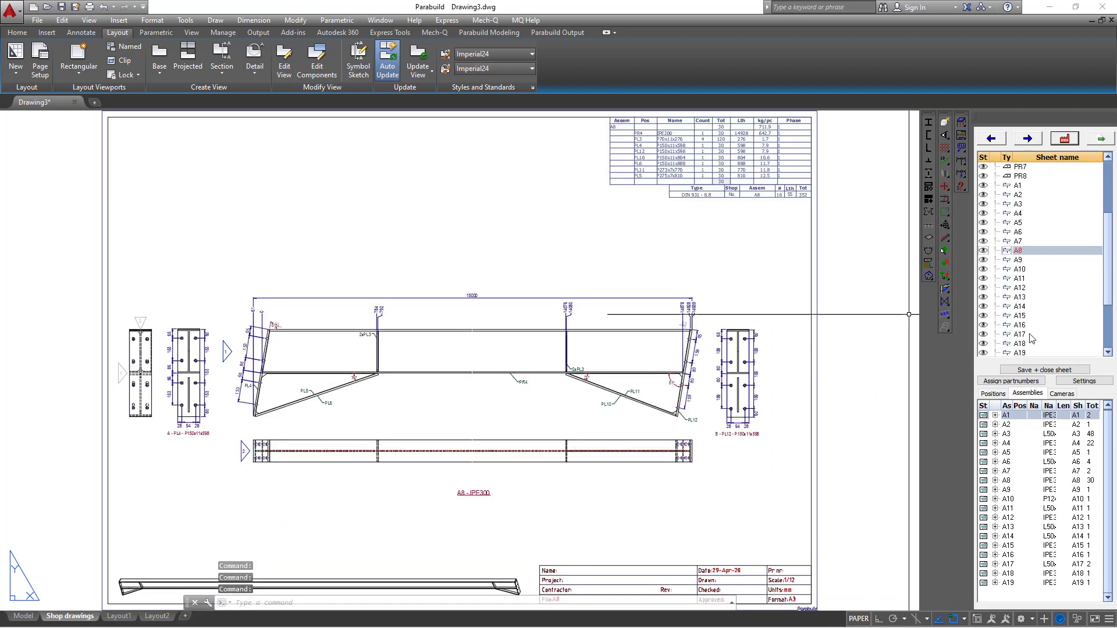
scroll(296, 356, up, 4)
scroll(295, 357, down, 2)
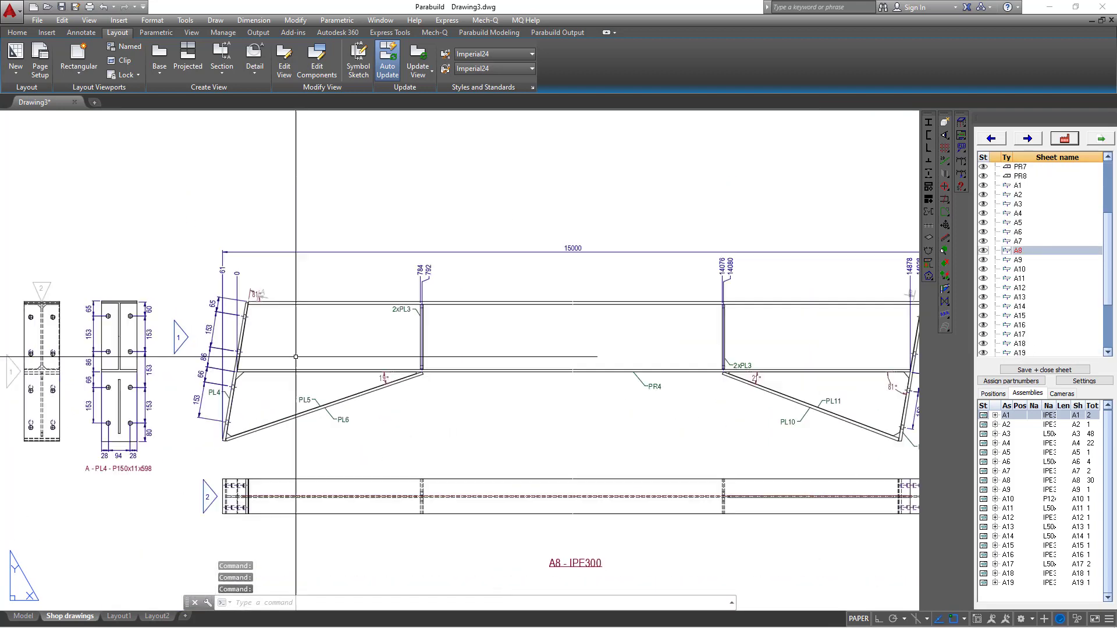
scroll(296, 357, down, 3)
scroll(426, 312, up, 5)
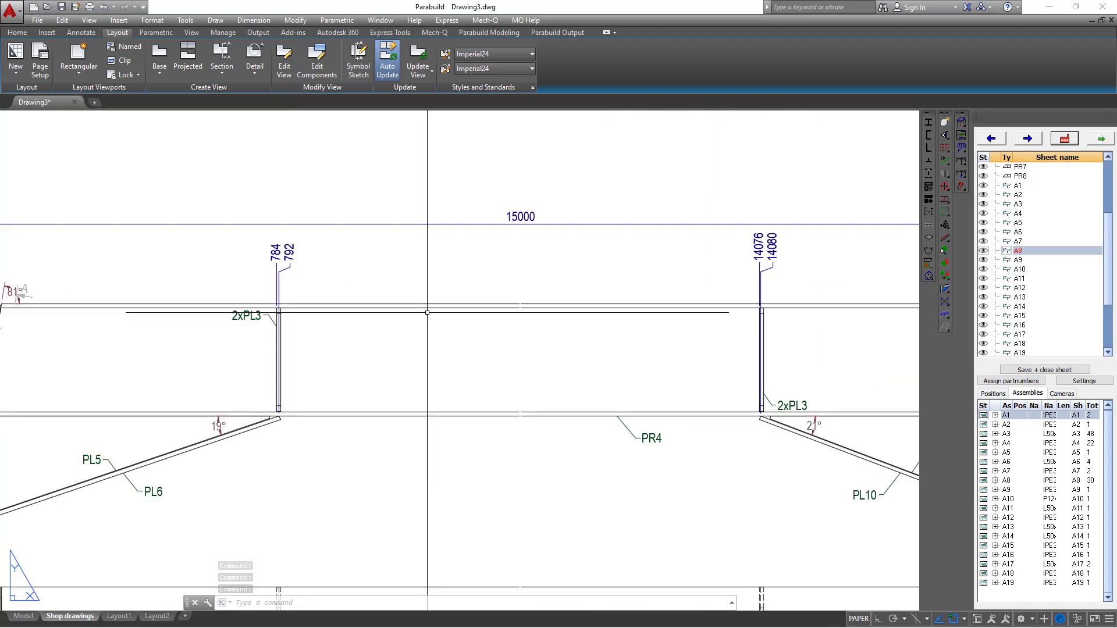
scroll(524, 308, up, 2)
scroll(516, 304, down, 7)
scroll(516, 304, up, 5)
scroll(516, 304, down, 2)
scroll(516, 304, up, 2)
scroll(524, 308, down, 3)
scroll(296, 356, up, 1)
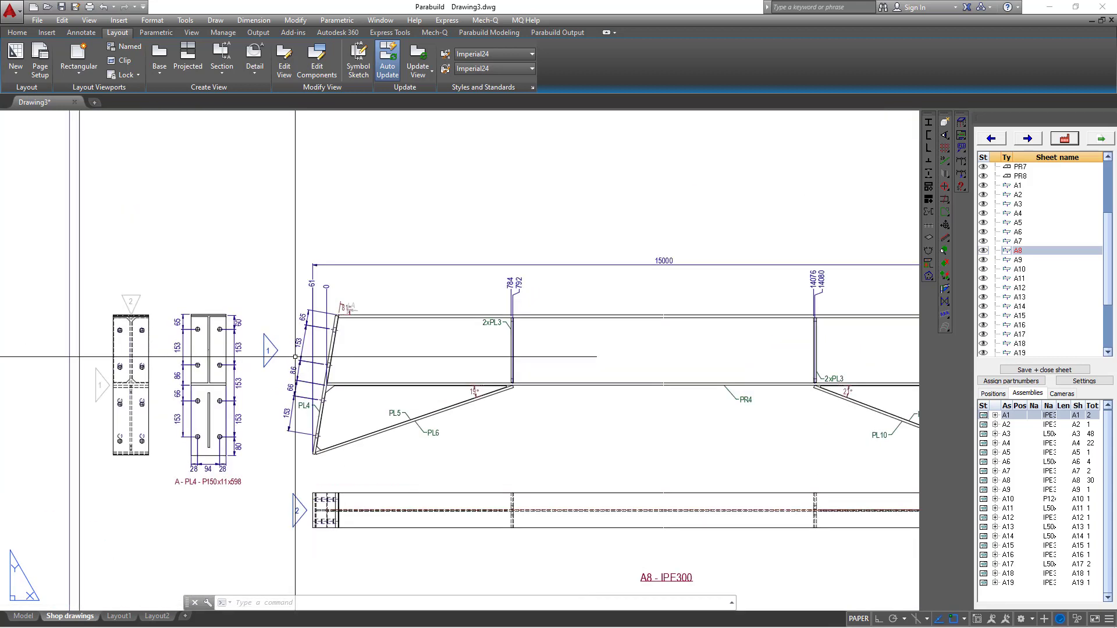
scroll(296, 356, down, 3)
scroll(452, 393, down, 2)
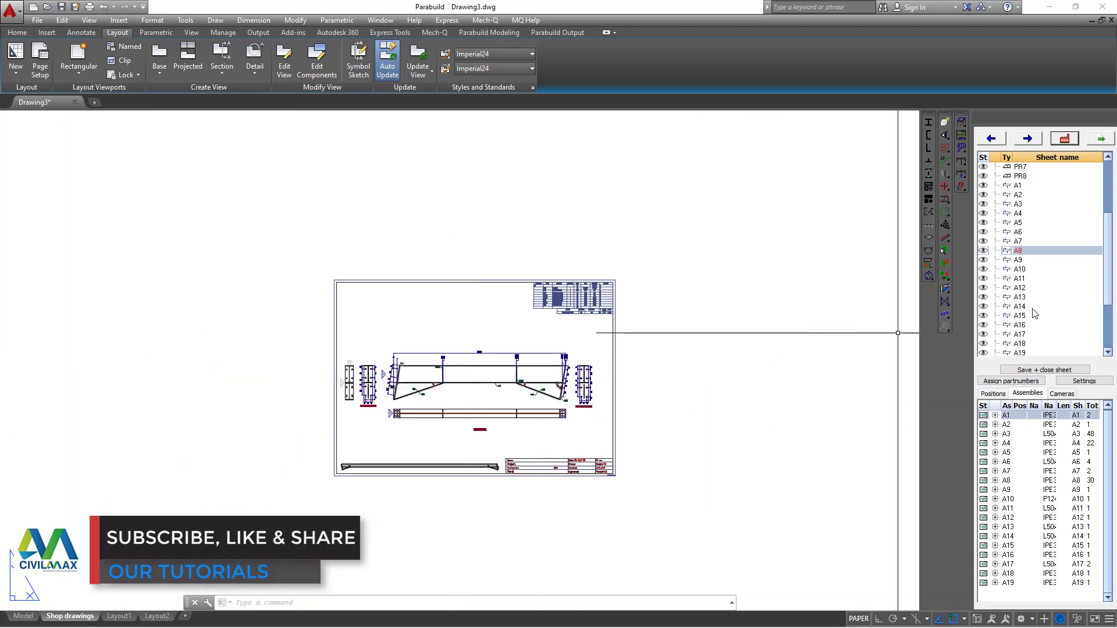
- Review the A10 hexagon plate, A16 column and A14 bracing angle assembly sheets, and select A9 in the sheet list
click(1018, 260)
scroll(430, 337, up, 3)
scroll(403, 338, down, 1)
scroll(403, 337, down, 2)
double_click(1019, 260)
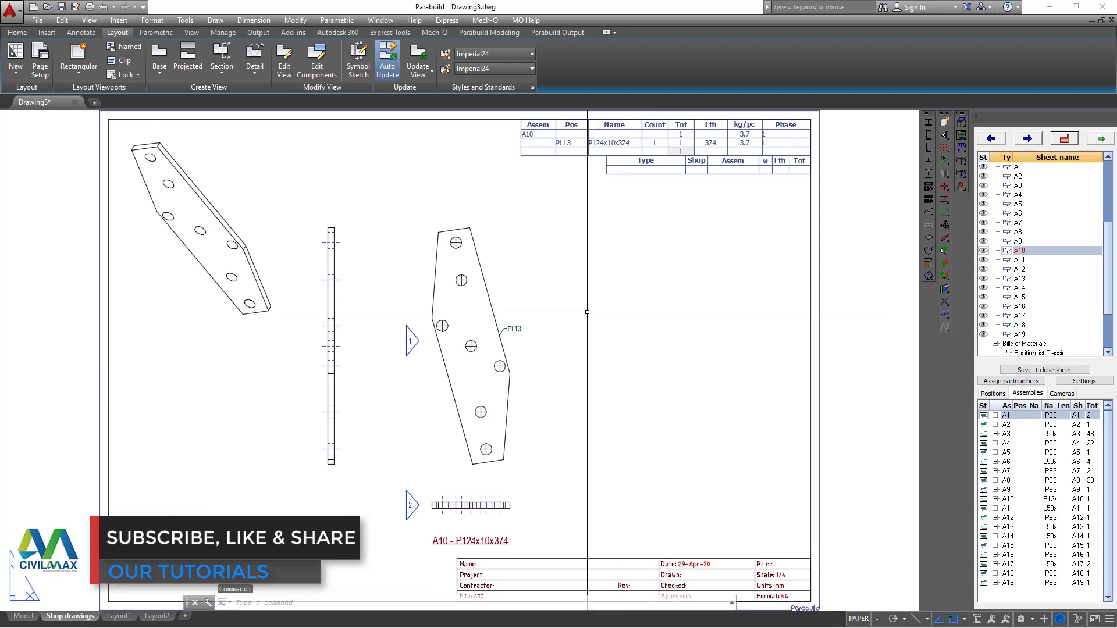
double_click(1019, 307)
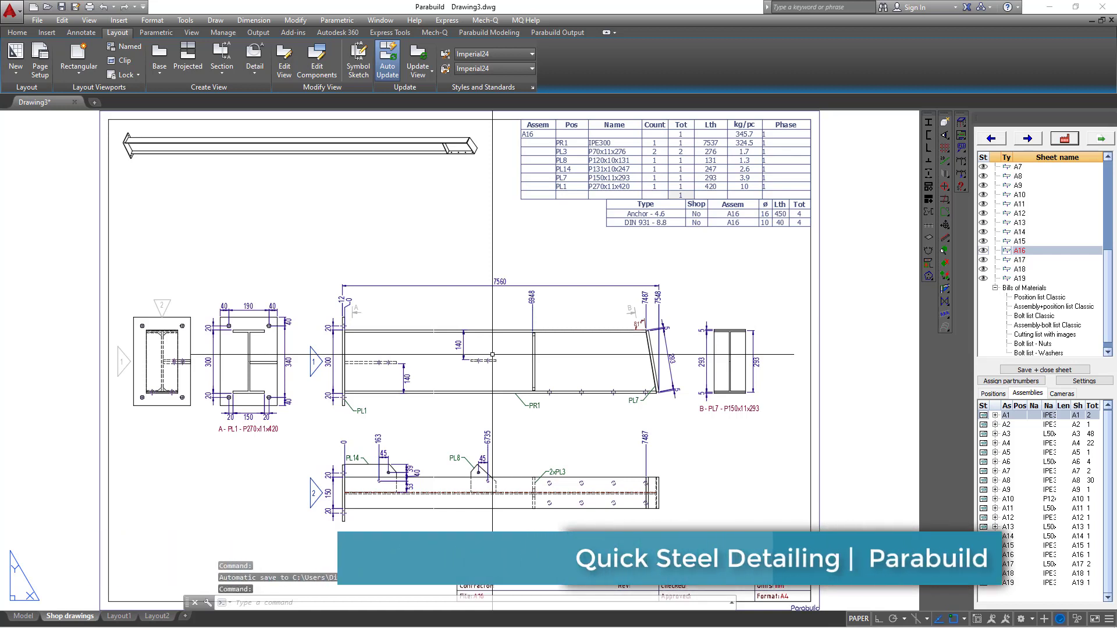
double_click(1020, 232)
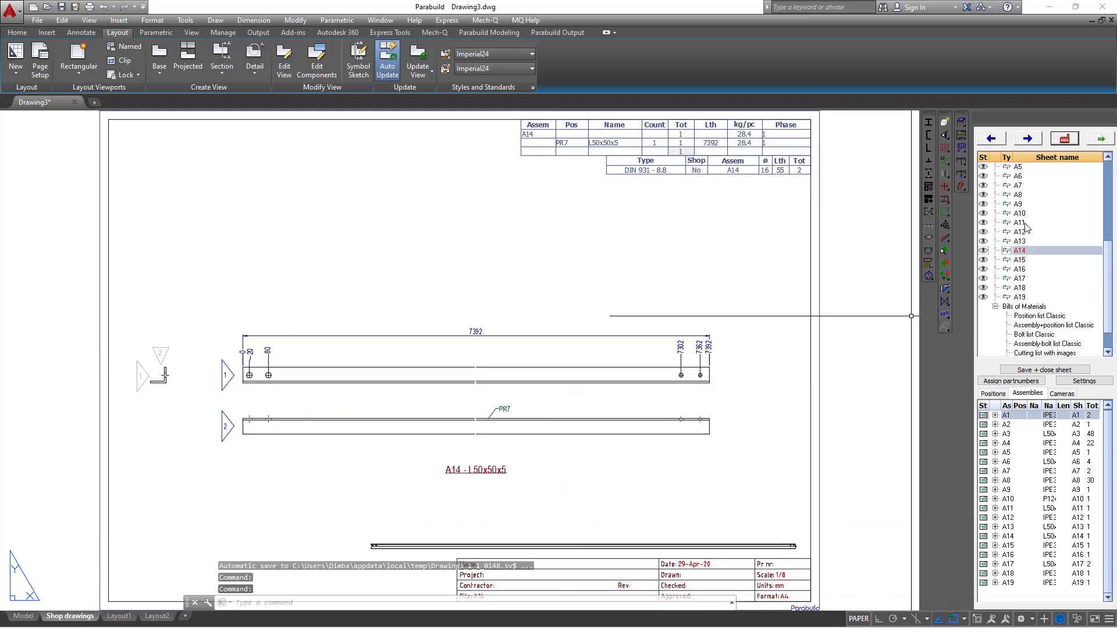
click(1021, 223)
click(1018, 204)
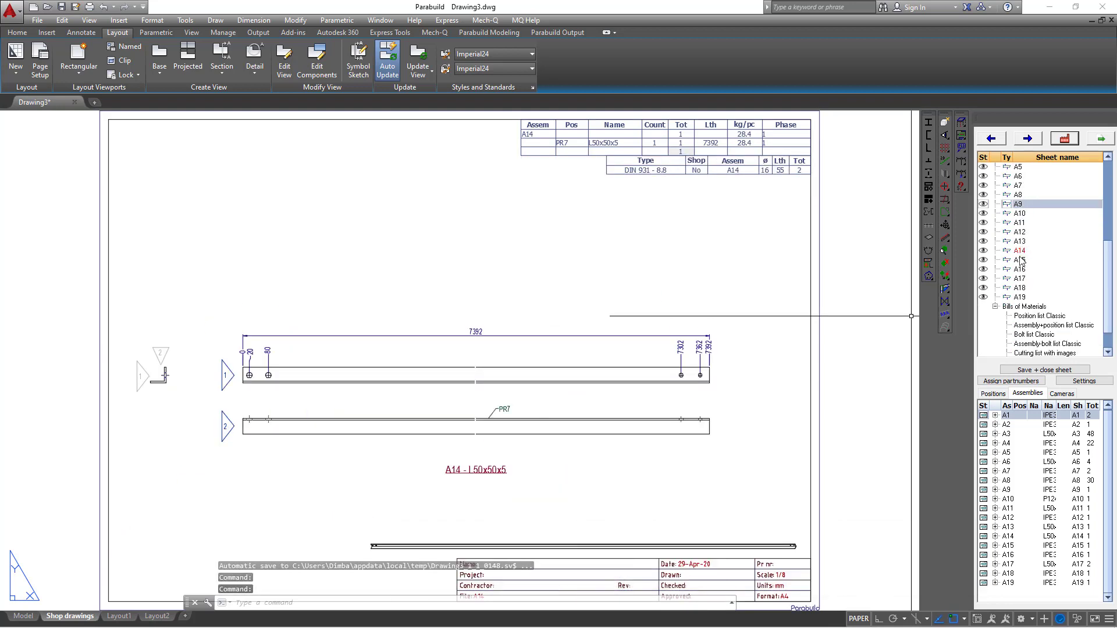
- Review the A15 column, A13 and A17 bracing angle, and A1 column assembly sheets
double_click(1022, 268)
double_click(1018, 242)
double_click(1025, 233)
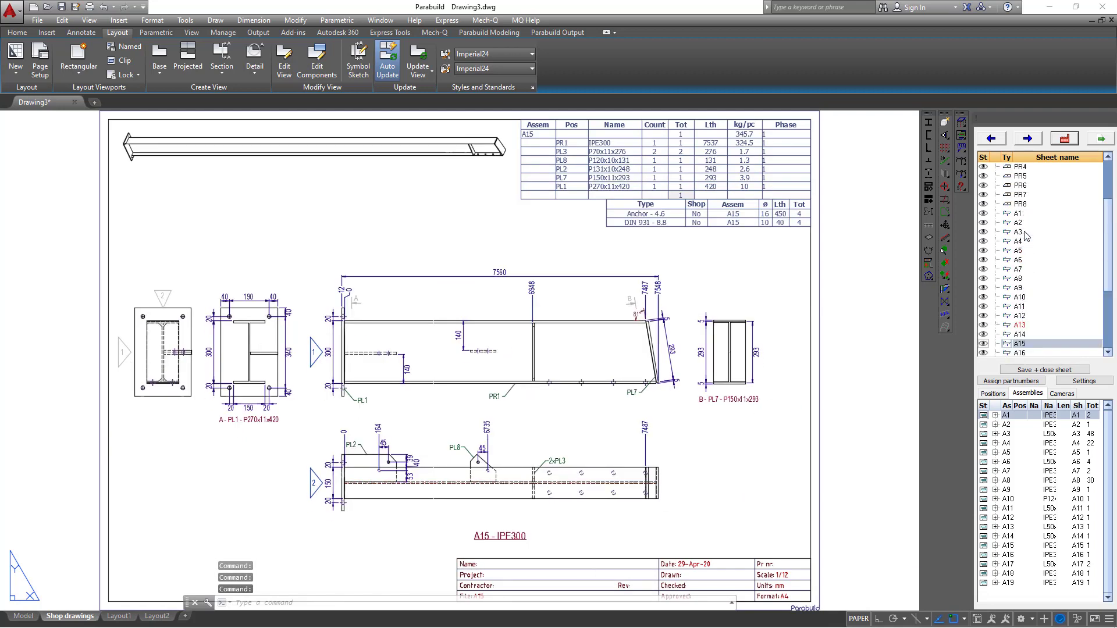
double_click(1019, 287)
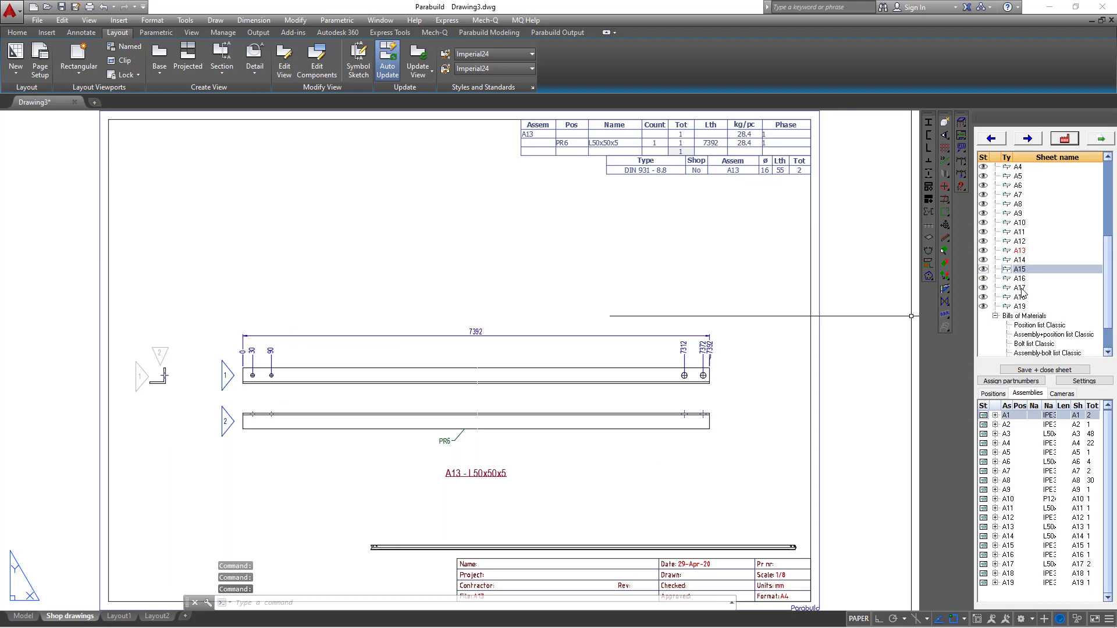
scroll(1025, 262, up, 5)
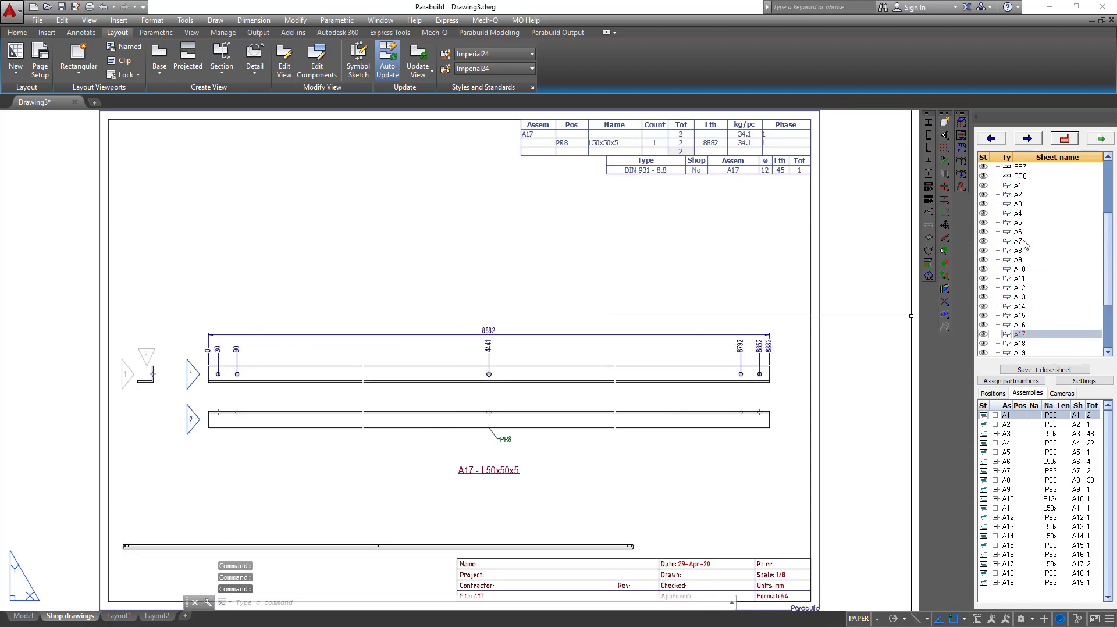
double_click(1018, 273)
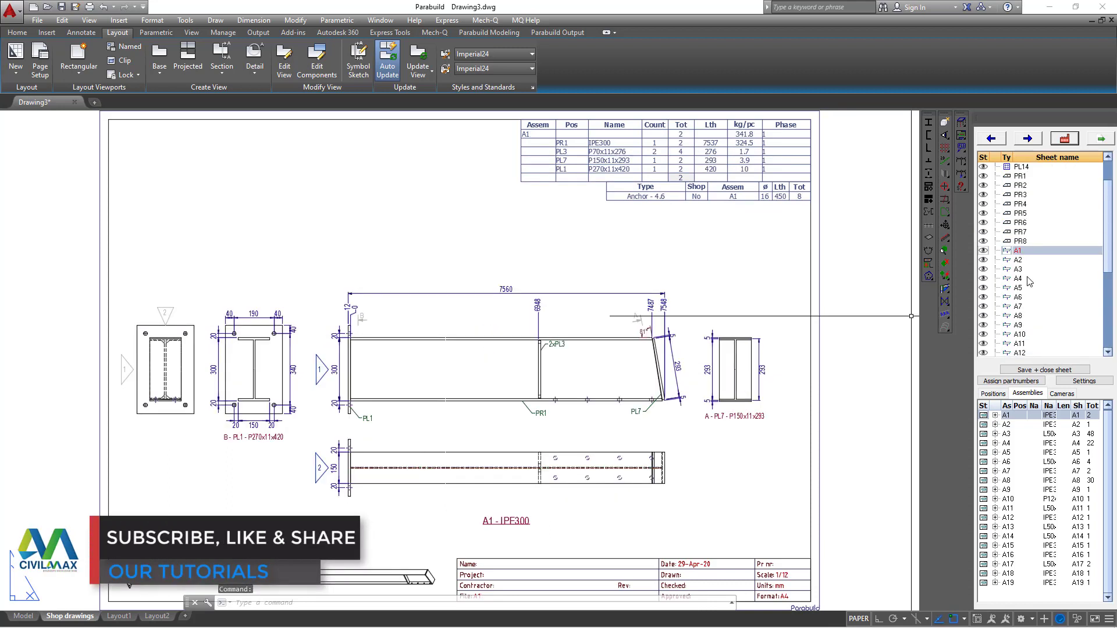
- Review the A2 and A3 assembly sheets and page through the following column and rafter sheets up to A9
double_click(1018, 263)
double_click(1018, 262)
click(1027, 138)
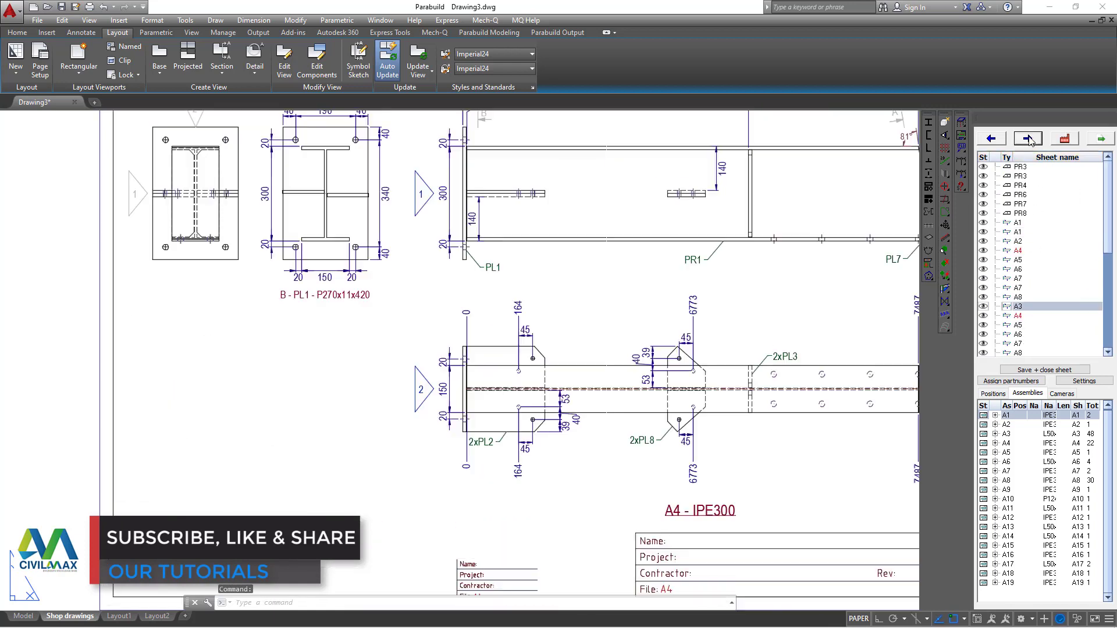
click(1027, 139)
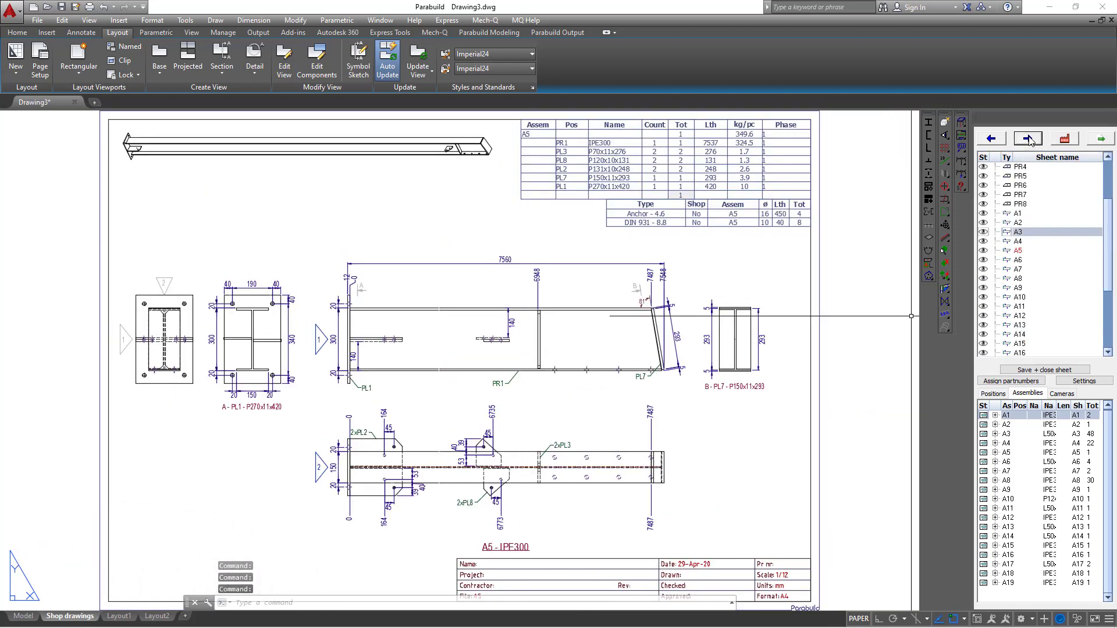
click(1027, 138)
click(1027, 138)
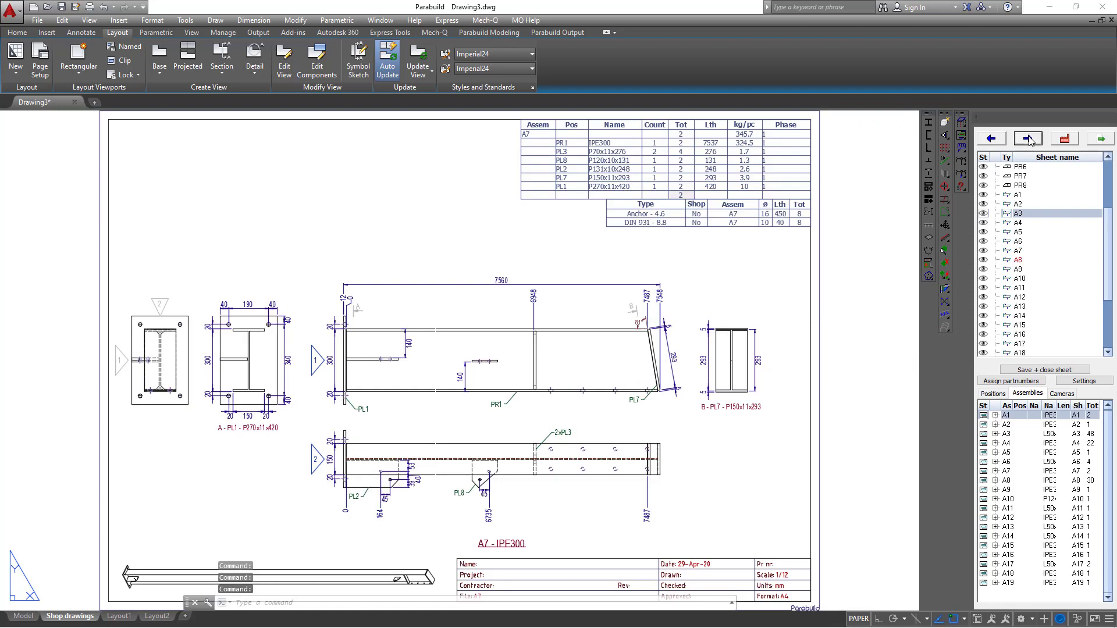
click(1027, 139)
click(990, 138)
click(990, 138)
click(1027, 138)
click(1027, 139)
click(1028, 138)
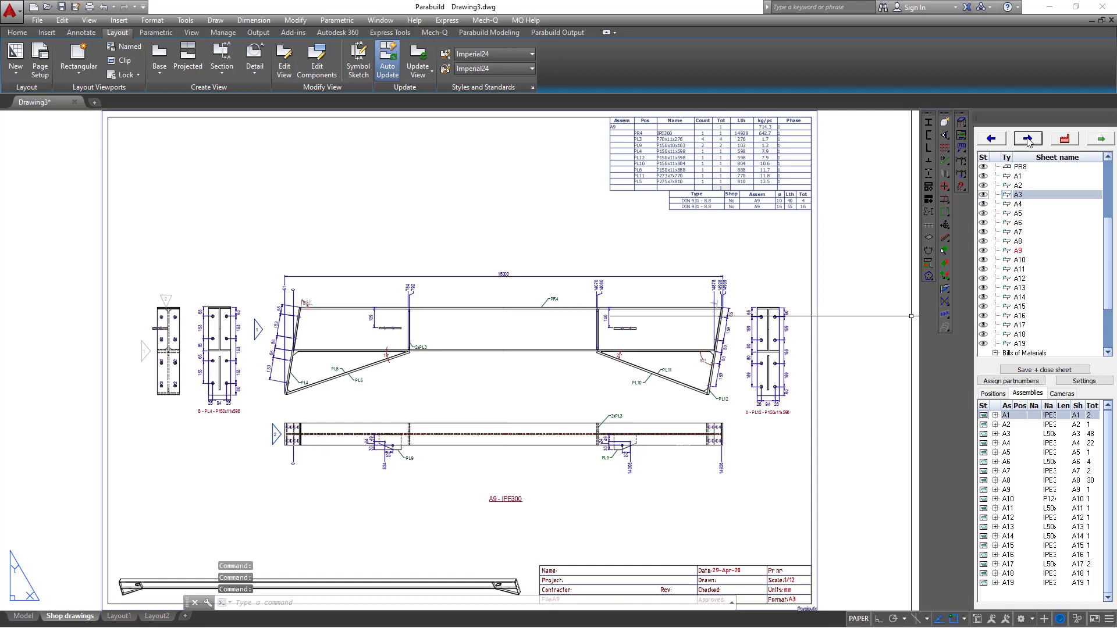
- Print the A3 assembly sheet as a PDF file with the monochrome.ctb plot style
right_click(1017, 198)
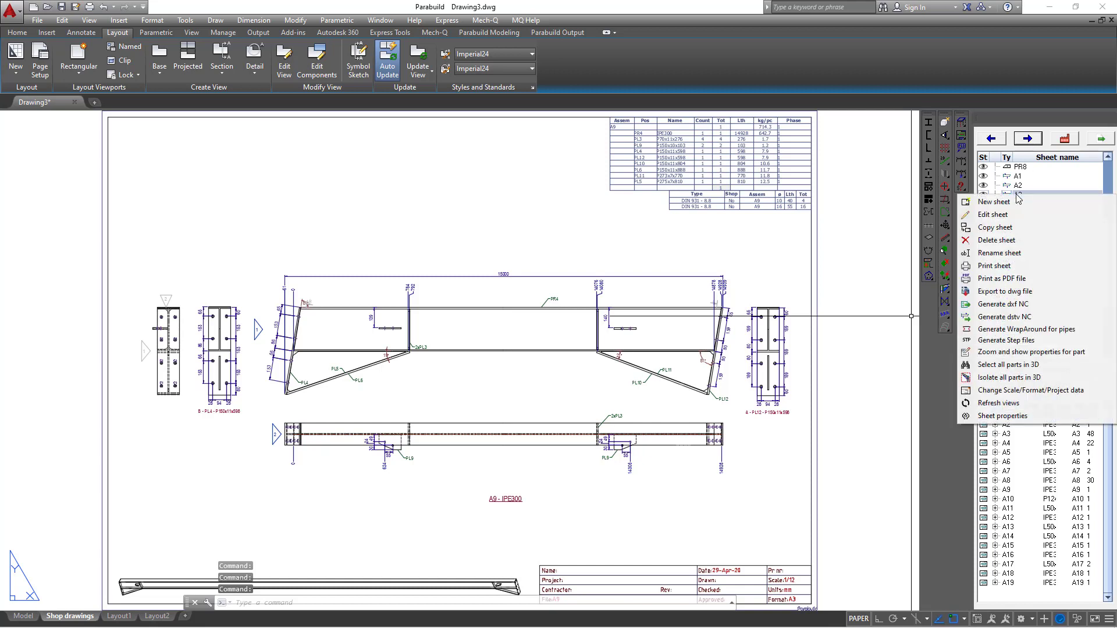
click(1023, 280)
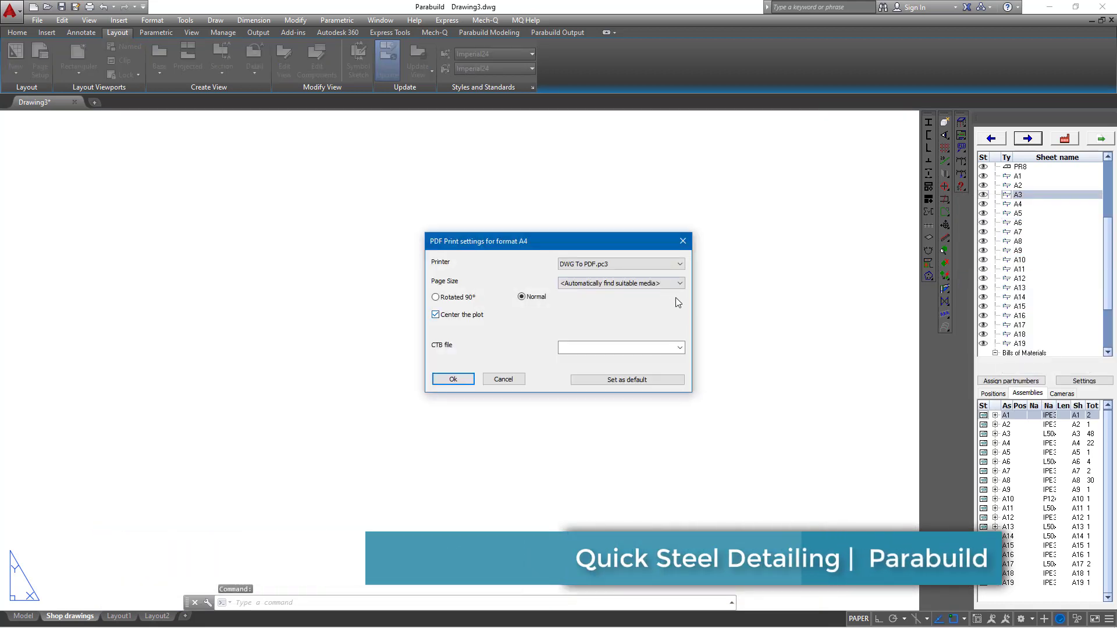
click(680, 347)
click(608, 399)
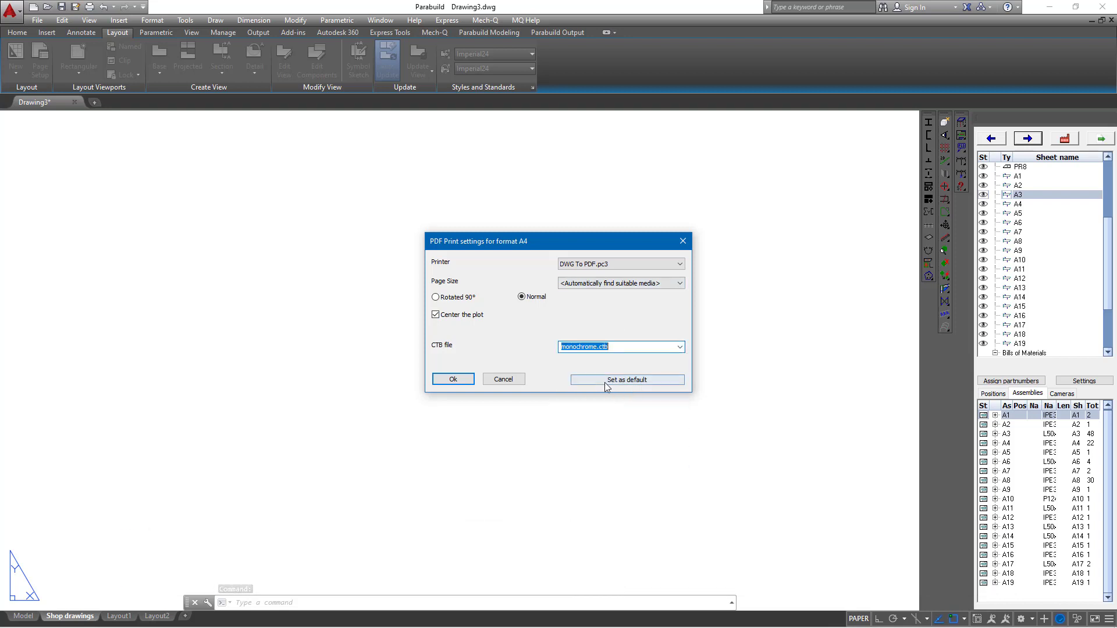
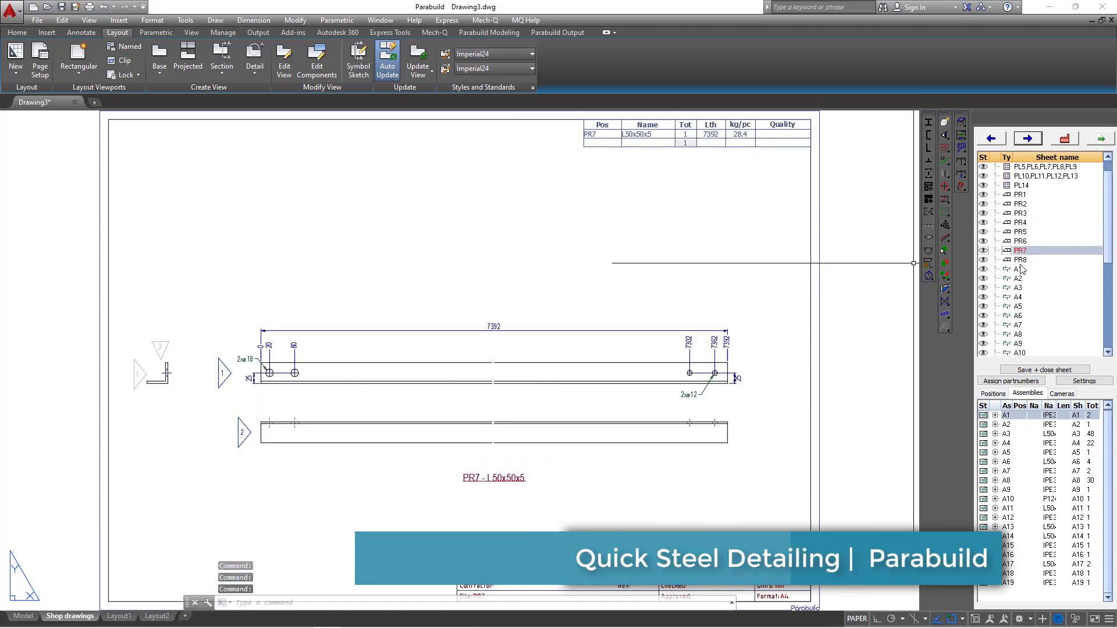
- Review the A4 to A7 column assembly sheets and bring up the A8 rafter sheet
double_click(1018, 298)
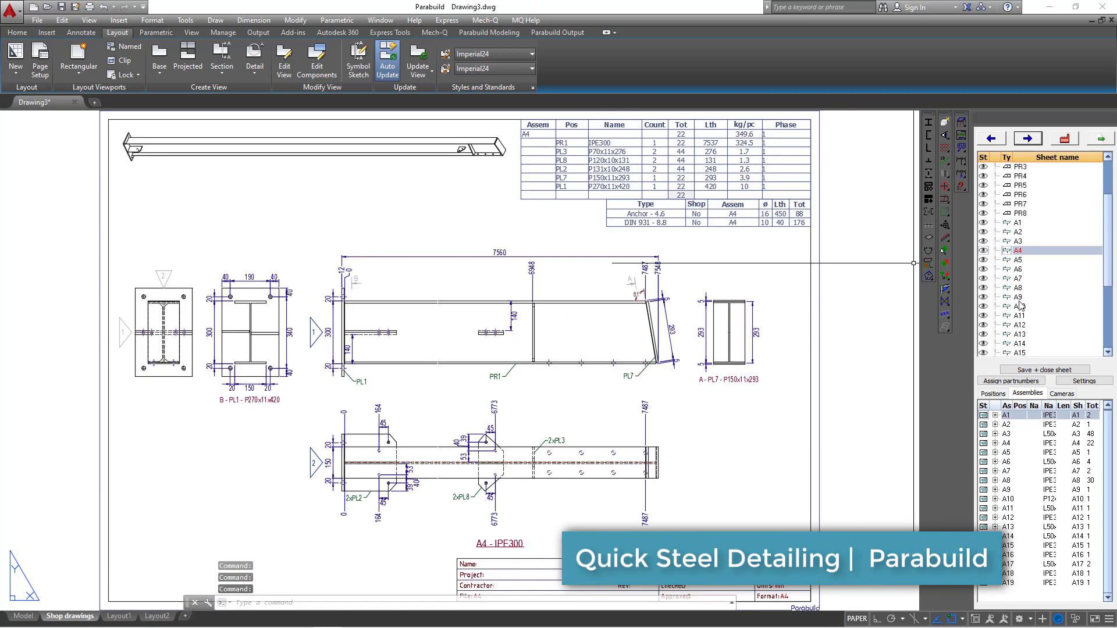
double_click(1018, 262)
double_click(1018, 271)
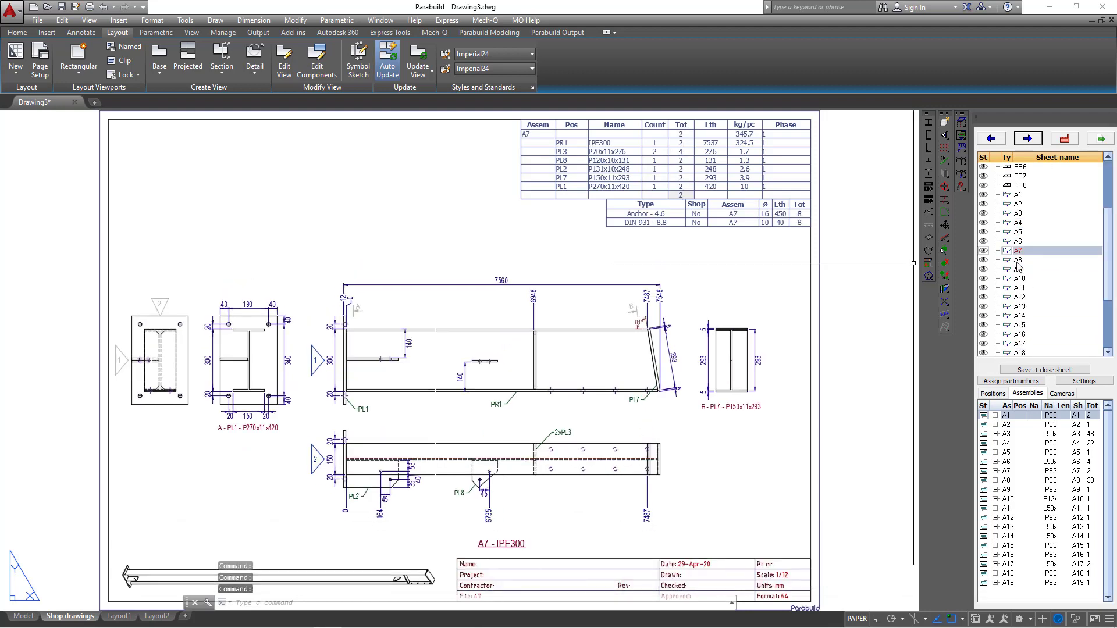
double_click(1017, 262)
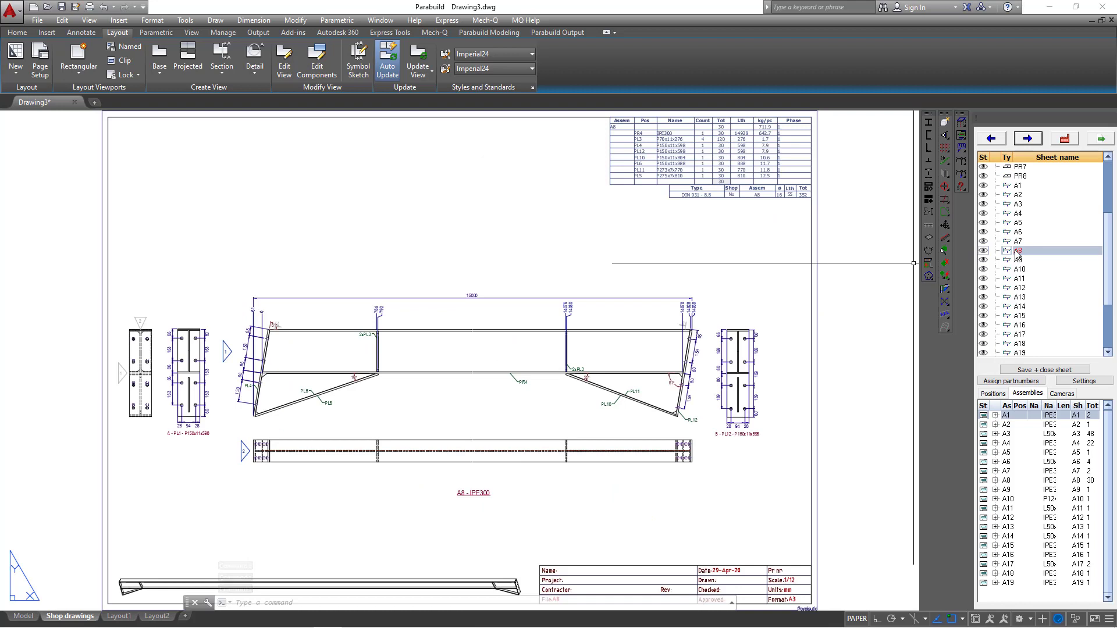
- Print the A8 rafter sheet as a PDF file in A3 format with the monochrome.ctb plot style
right_click(1017, 254)
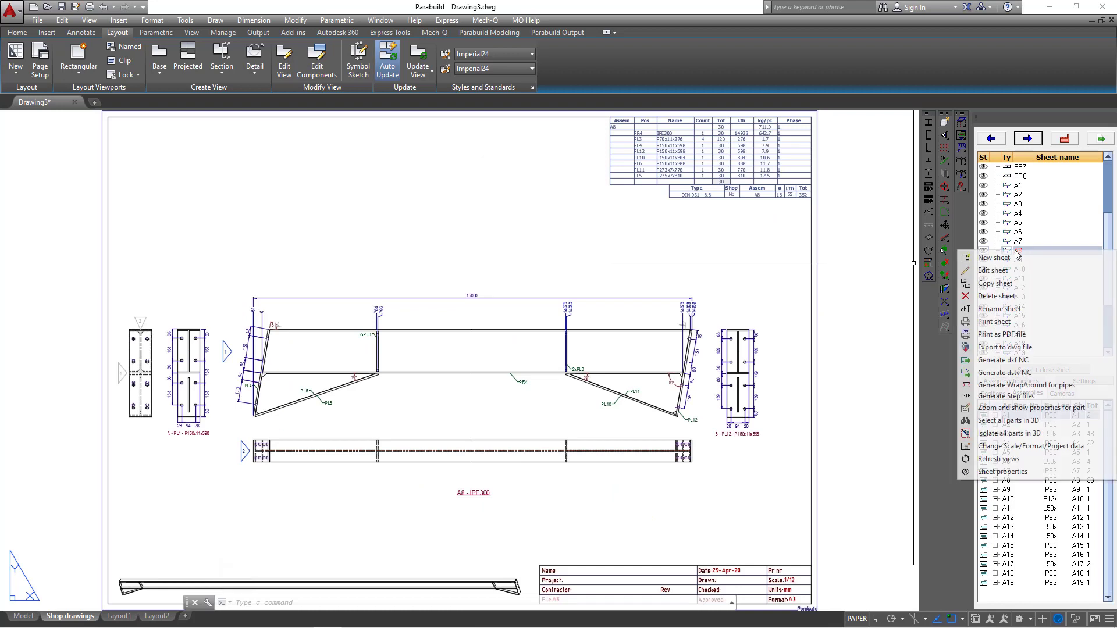
click(1011, 336)
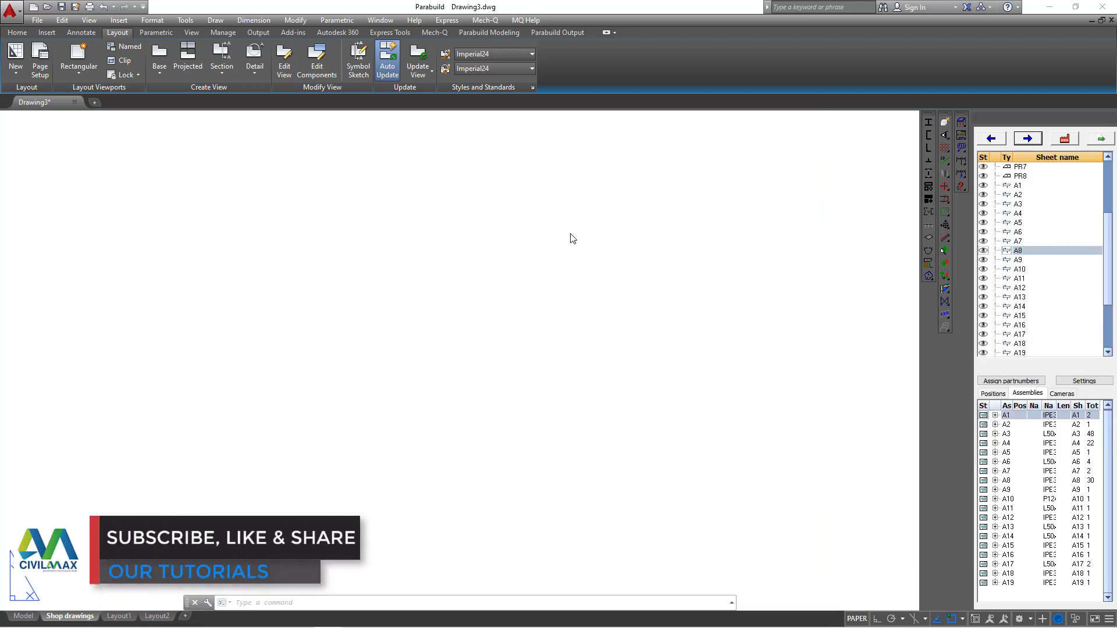
click(678, 347)
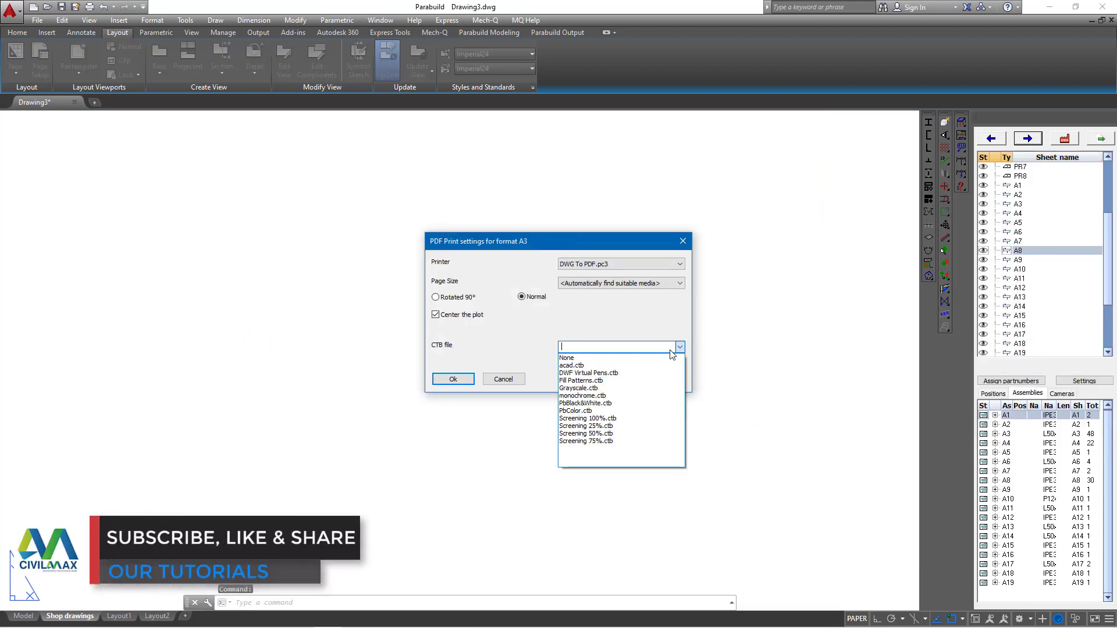
click(581, 396)
click(453, 379)
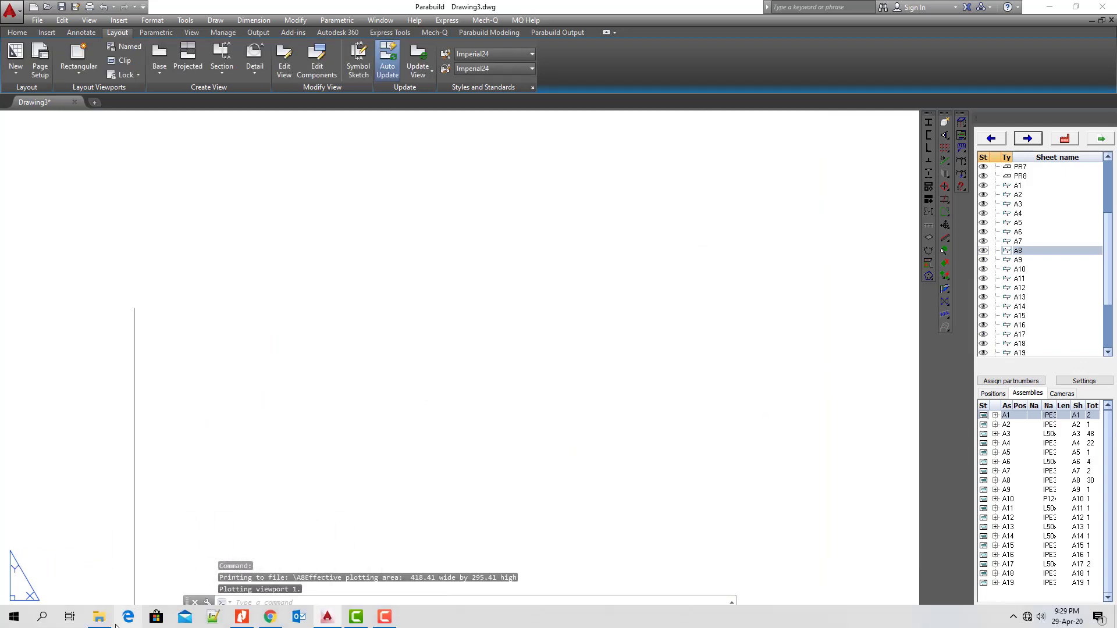
- Open the exported A8 PDF from Local Disk (C:) and enlarge the rafter drawing
click(100, 617)
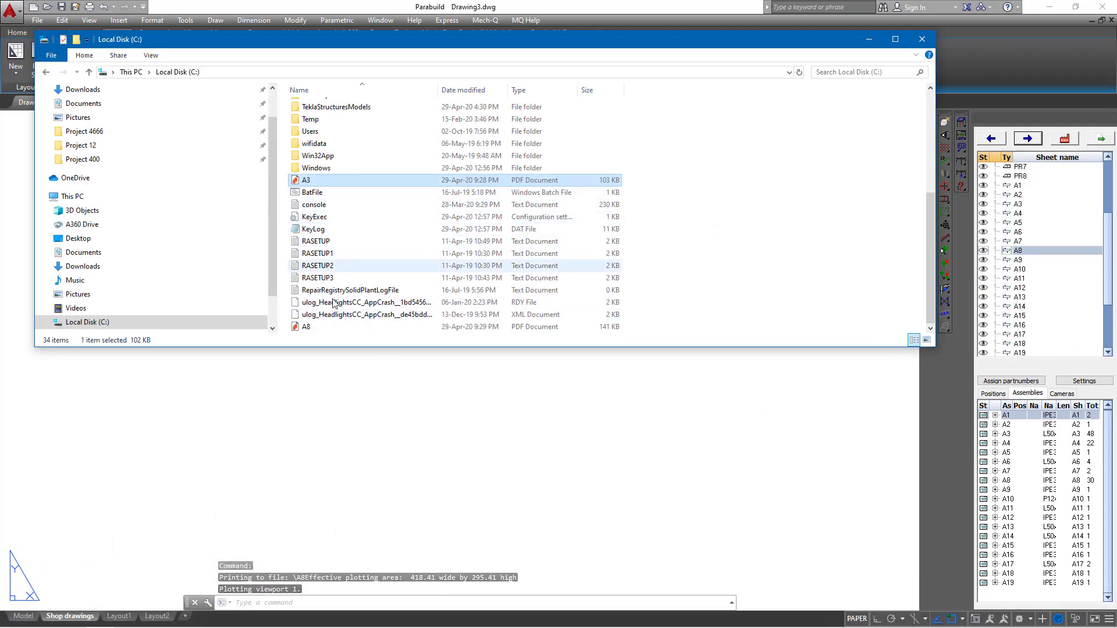
double_click(306, 327)
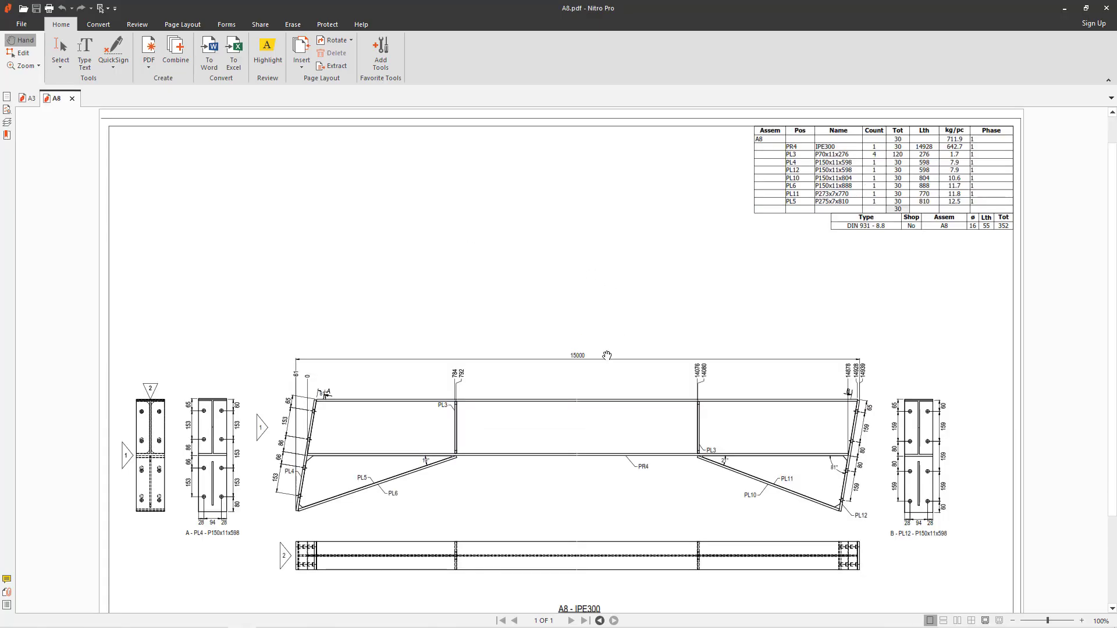
scroll(606, 355, down, 3)
right_click(504, 185)
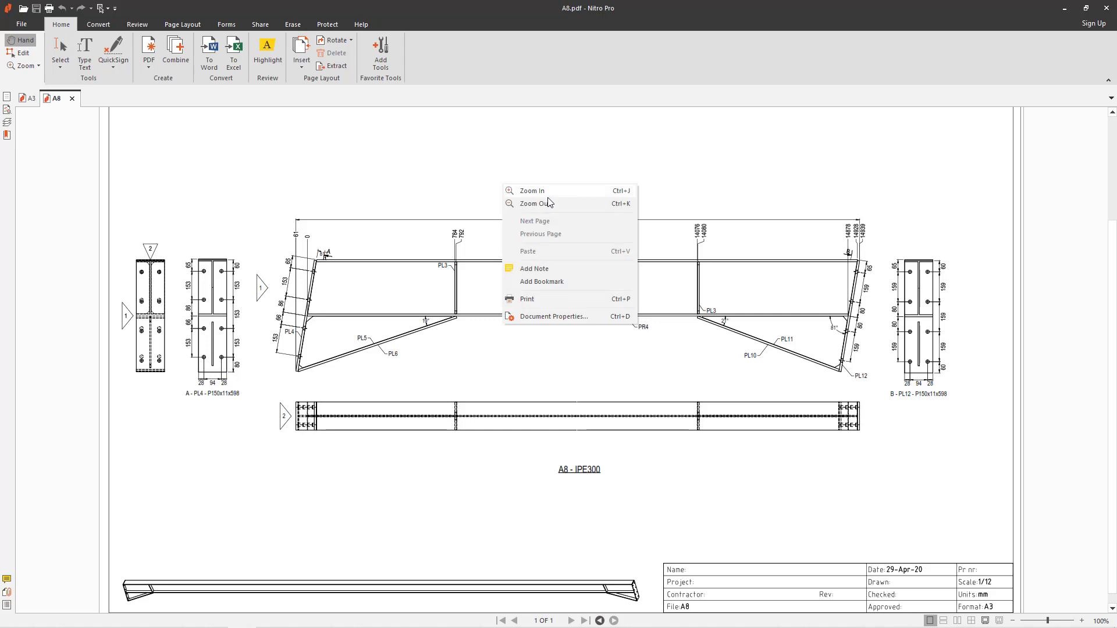
click(634, 158)
right_click(484, 187)
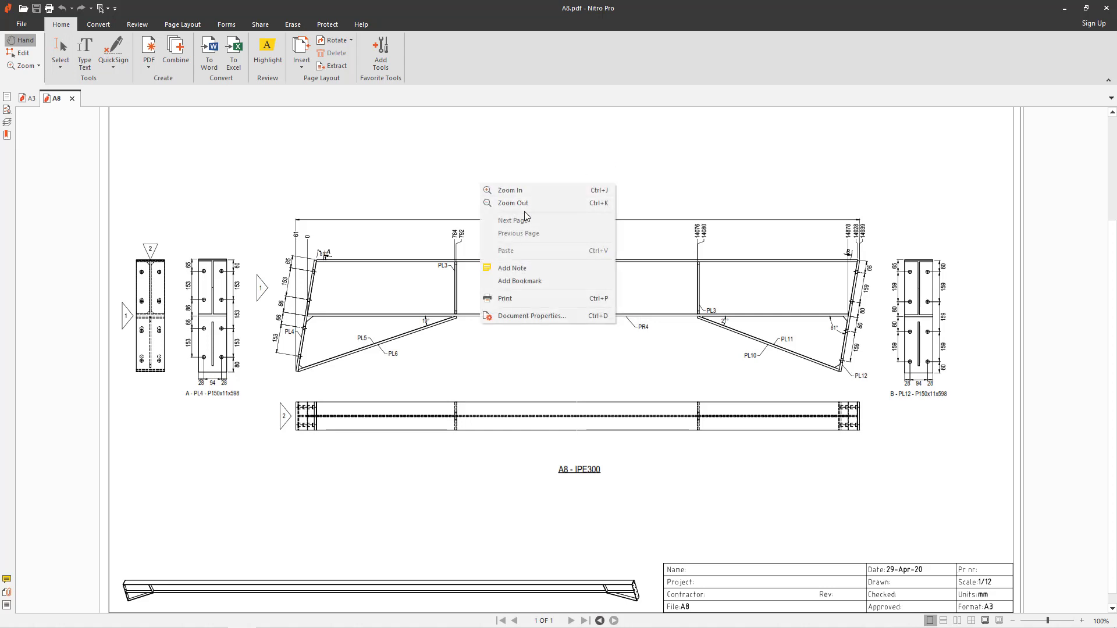
click(504, 191)
click(330, 294)
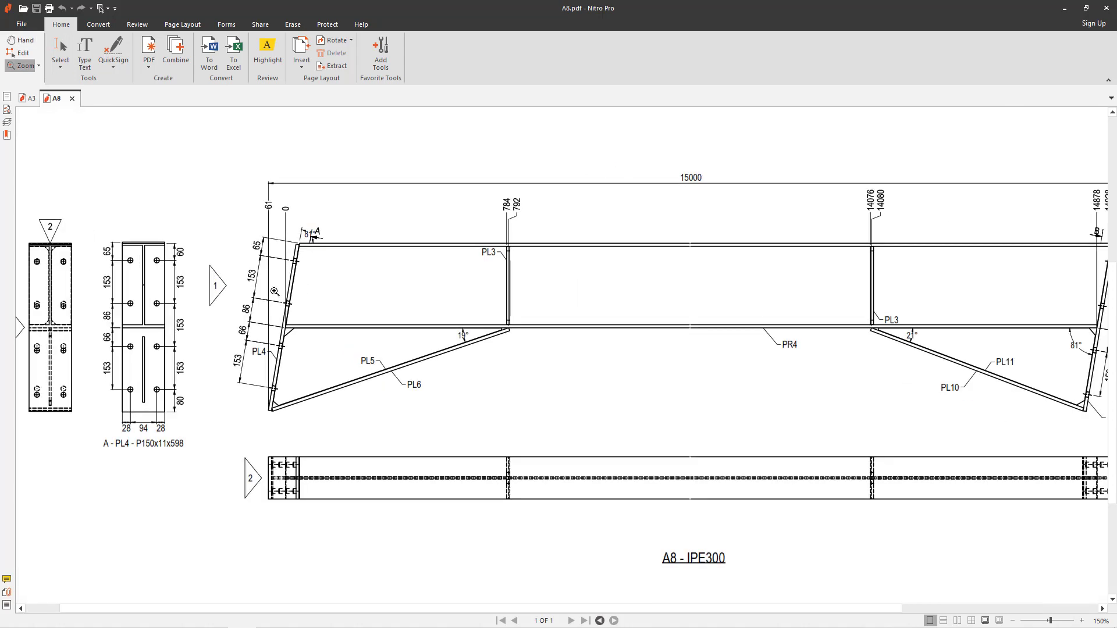
- Examine the rafter elevation in the A8 PDF from the PL4 end plate and haunch across to the PL12 end plate
scroll(573, 342, left, 5)
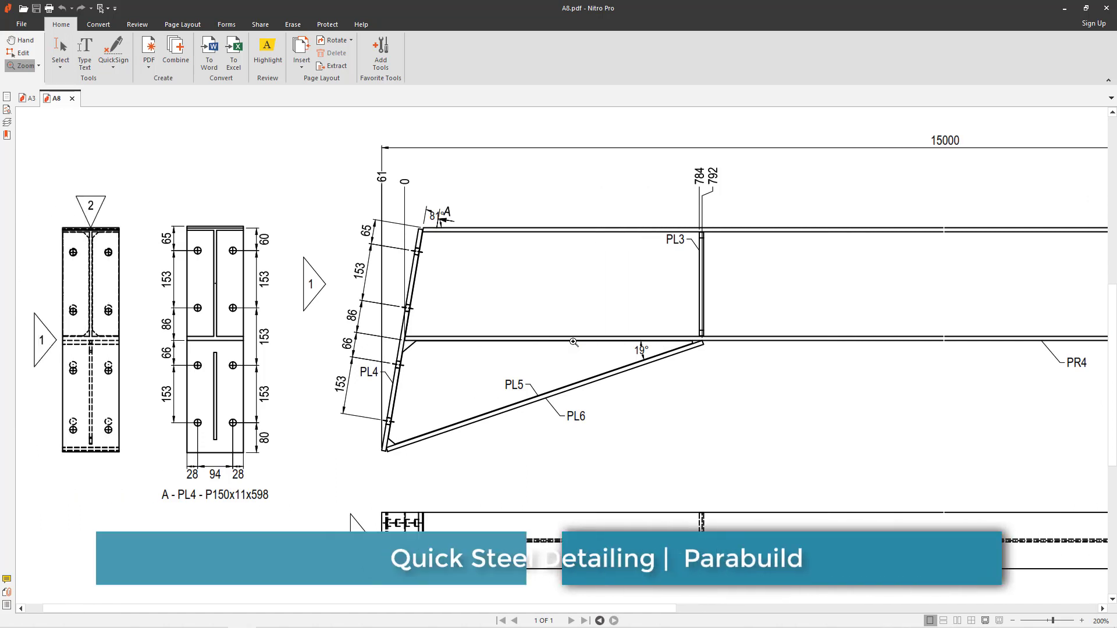
scroll(572, 342, down, 3)
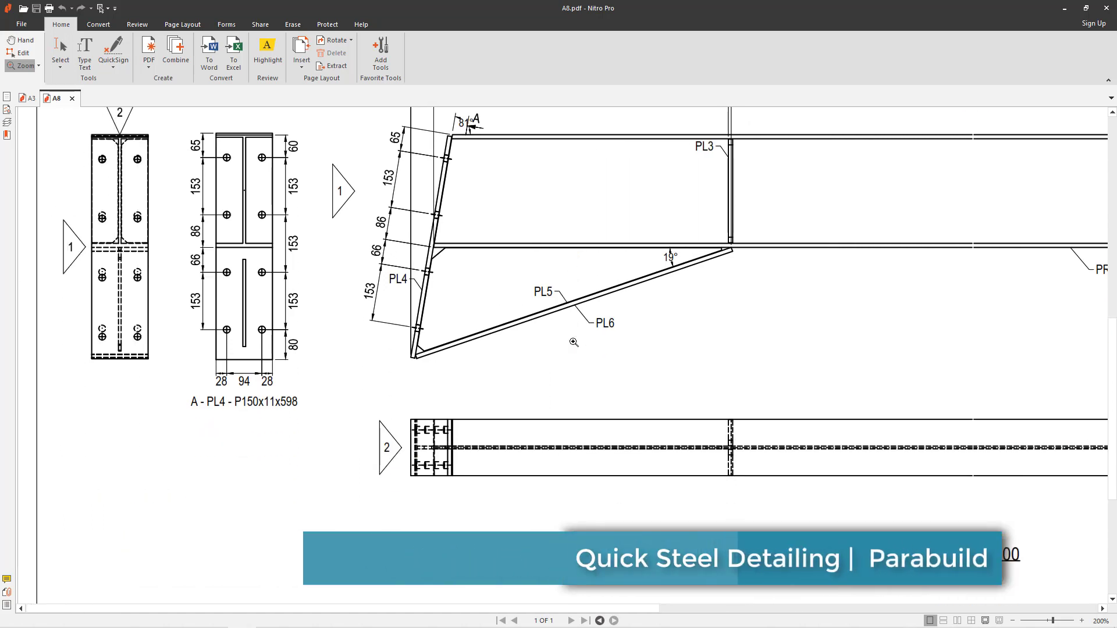
scroll(573, 342, right, 7)
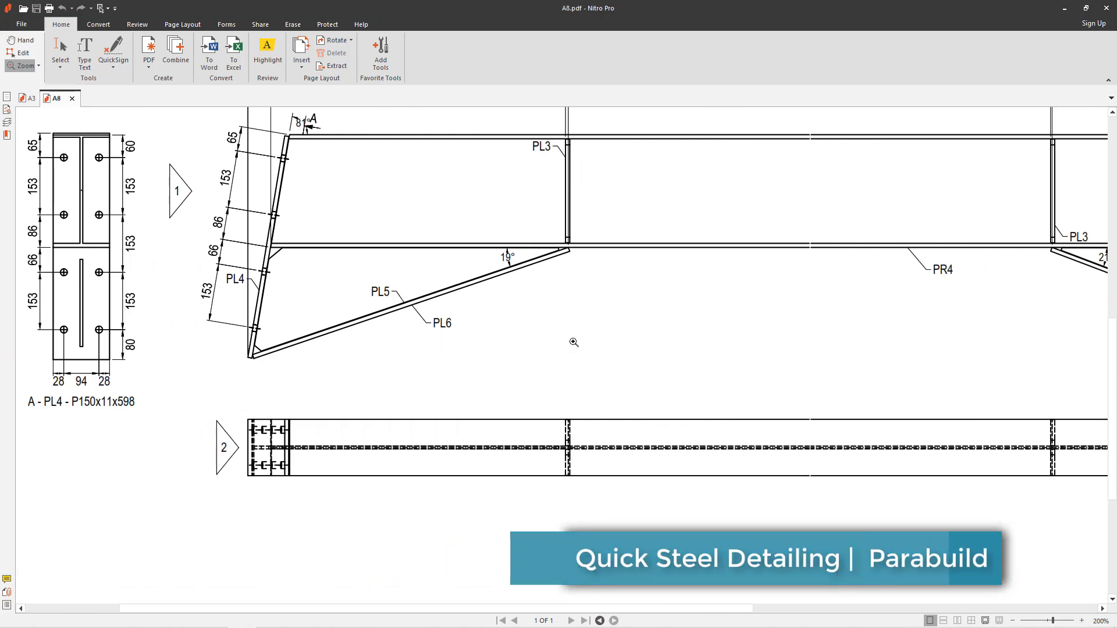
scroll(573, 342, right, 9)
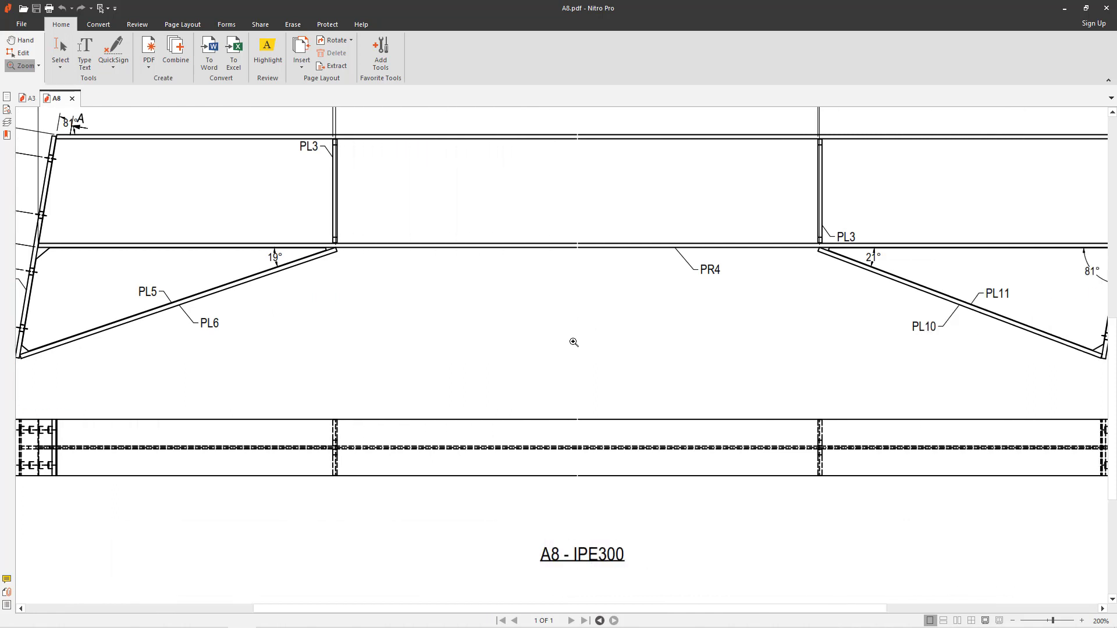
scroll(573, 342, right, 5)
scroll(573, 342, up, 2)
scroll(574, 342, right, 3)
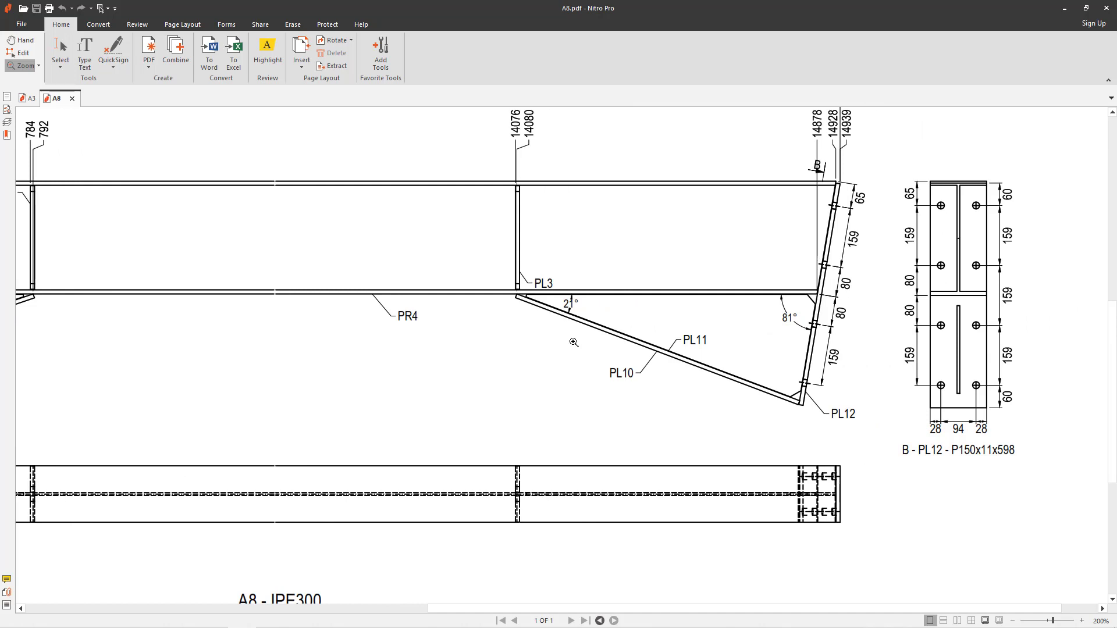
scroll(573, 342, right, 2)
scroll(574, 342, up, 2)
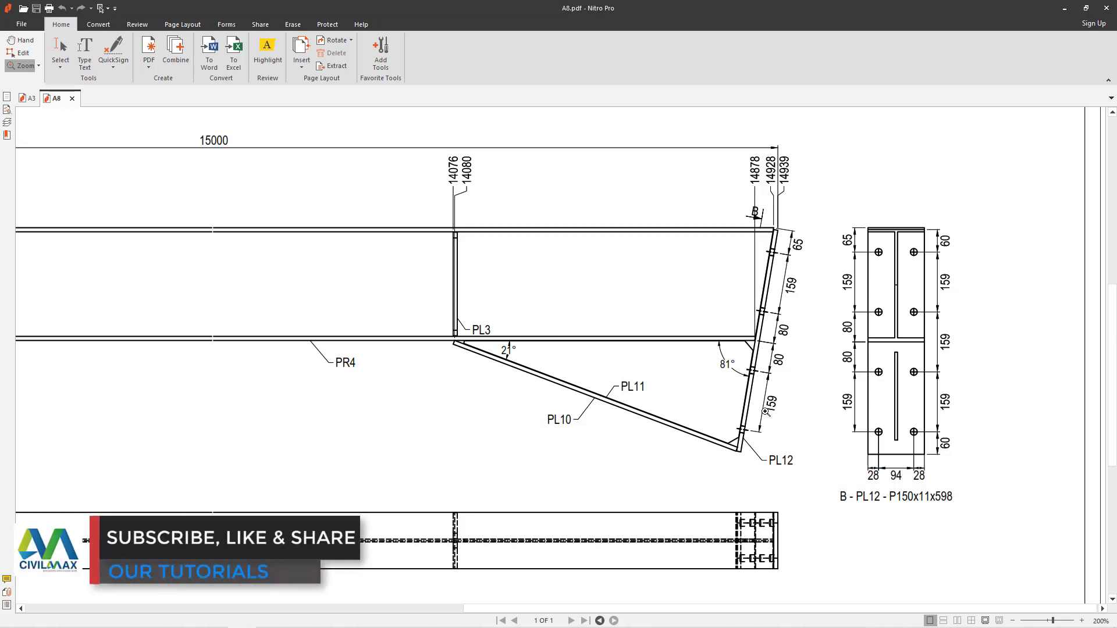
- Examine the rafter's lower view and return to the PL4 end, enlarging the bolt spacing and PL5/PL6 haunch details
scroll(765, 411, down, 1)
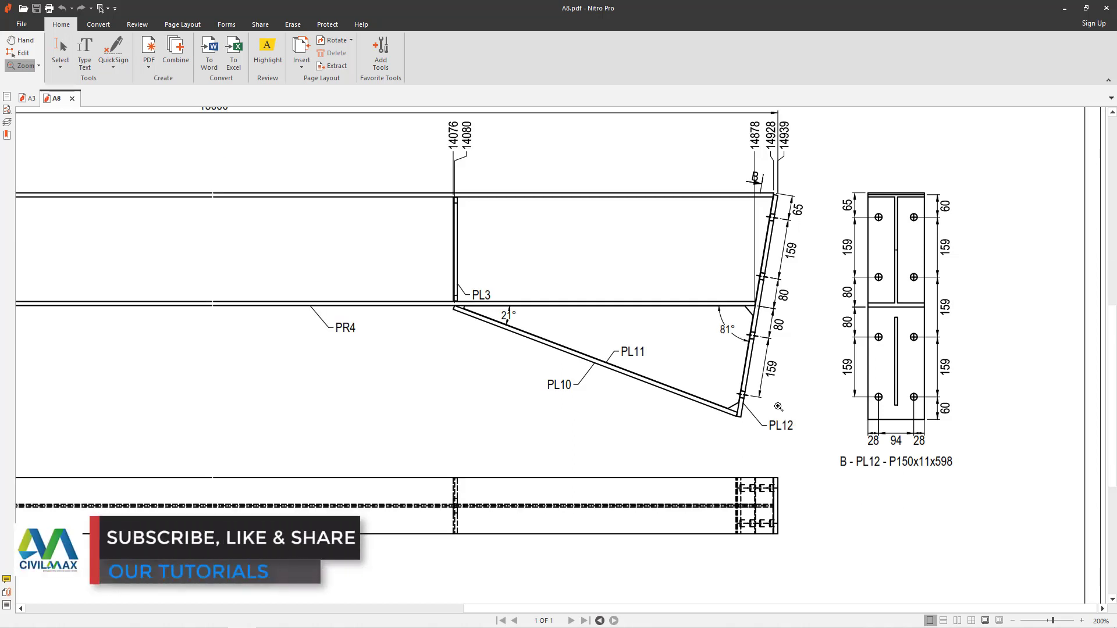
scroll(778, 407, down, 3)
scroll(778, 407, left, 5)
scroll(779, 407, left, 8)
scroll(778, 407, left, 8)
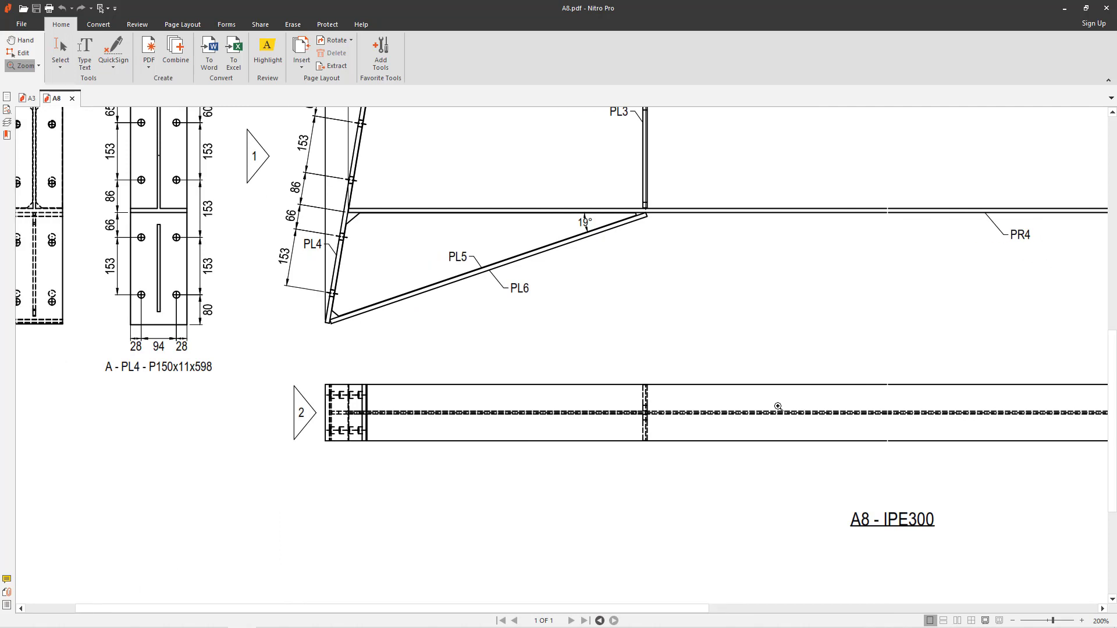
scroll(778, 407, up, 3)
scroll(778, 406, left, 3)
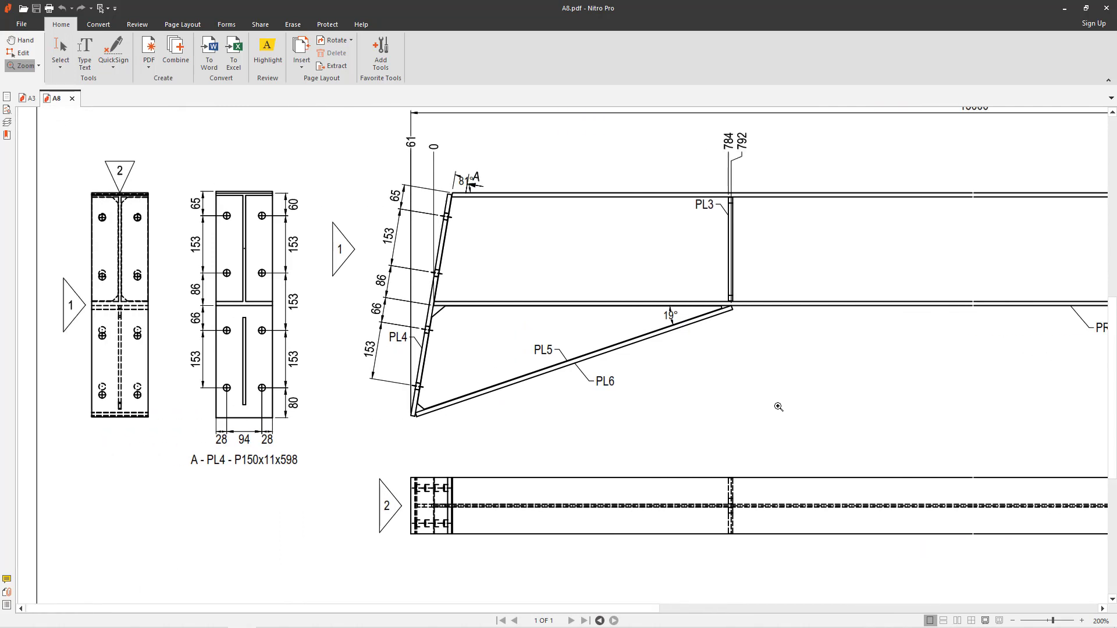
scroll(778, 406, up, 3)
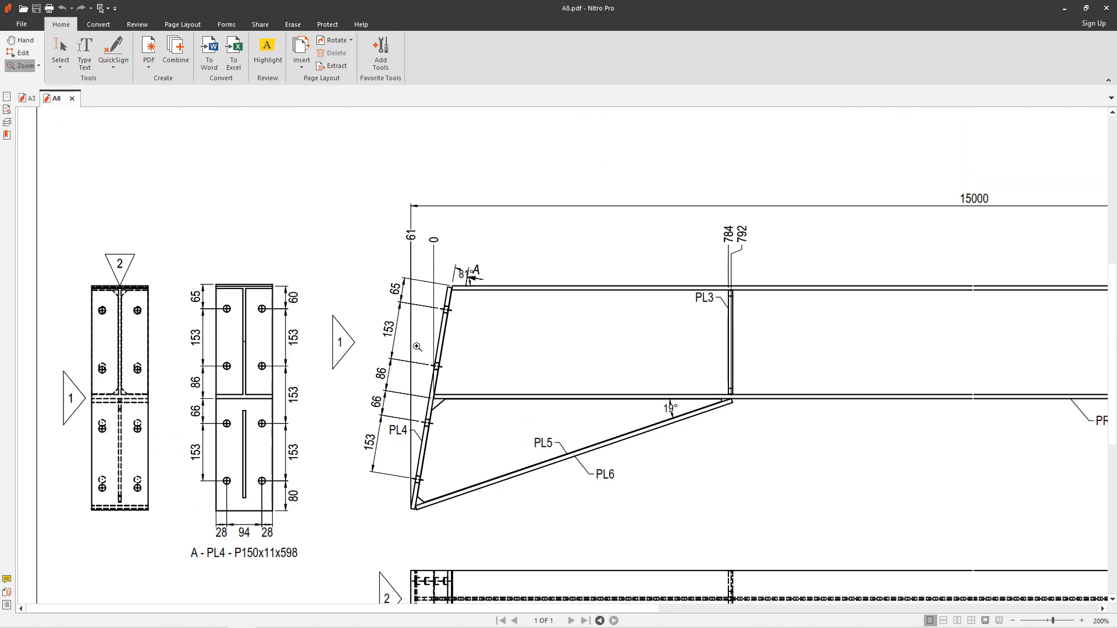
click(417, 347)
scroll(466, 351, down, 3)
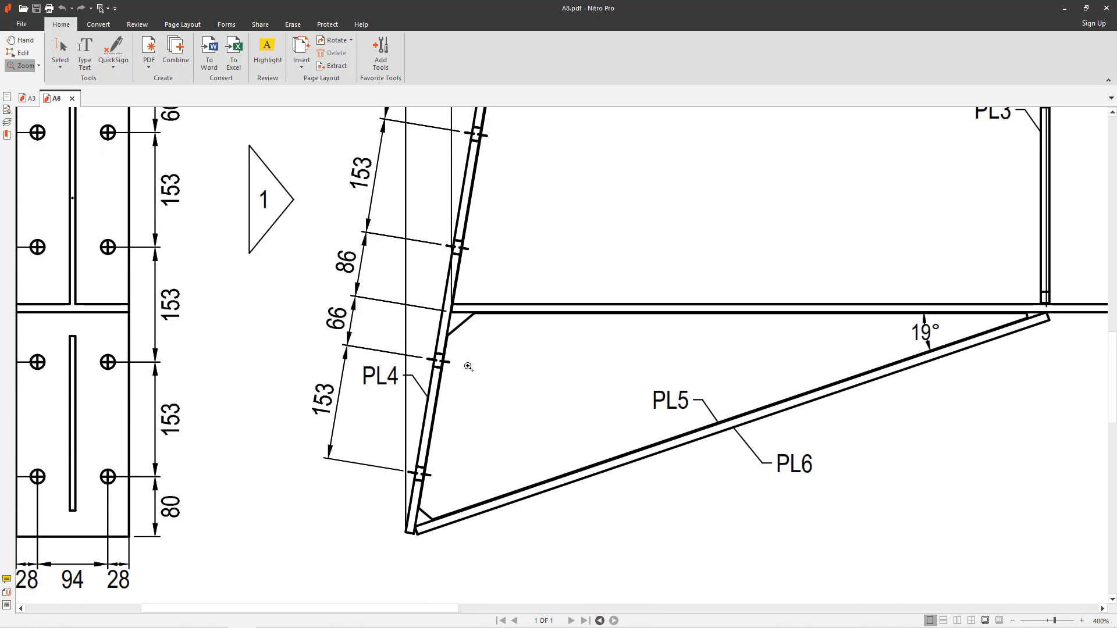
- Examine the rest of the A8 sheet: the PL5/PL6 haunch angle, the title block and the isometric rafter view
scroll(469, 366, right, 10)
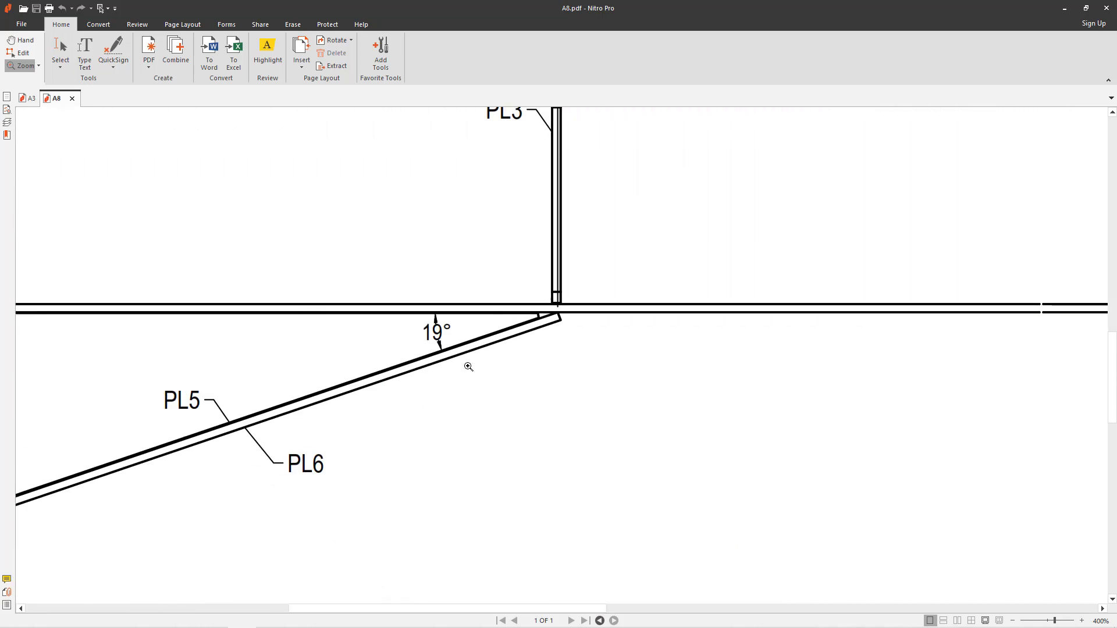
right_click(391, 177)
click(426, 247)
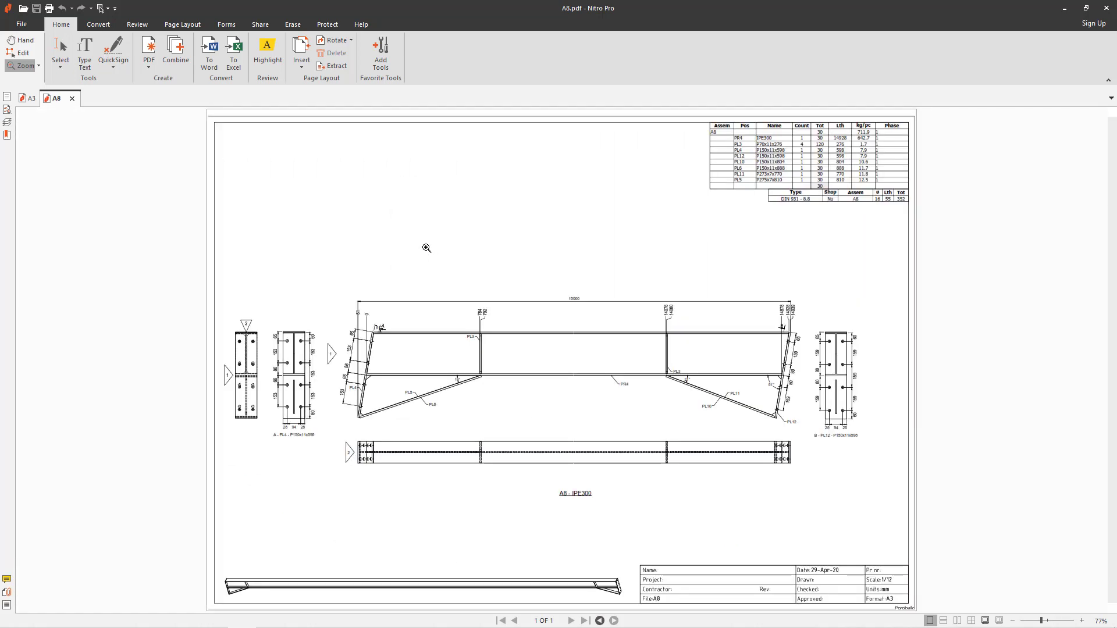
click(647, 532)
scroll(530, 569, down, 1)
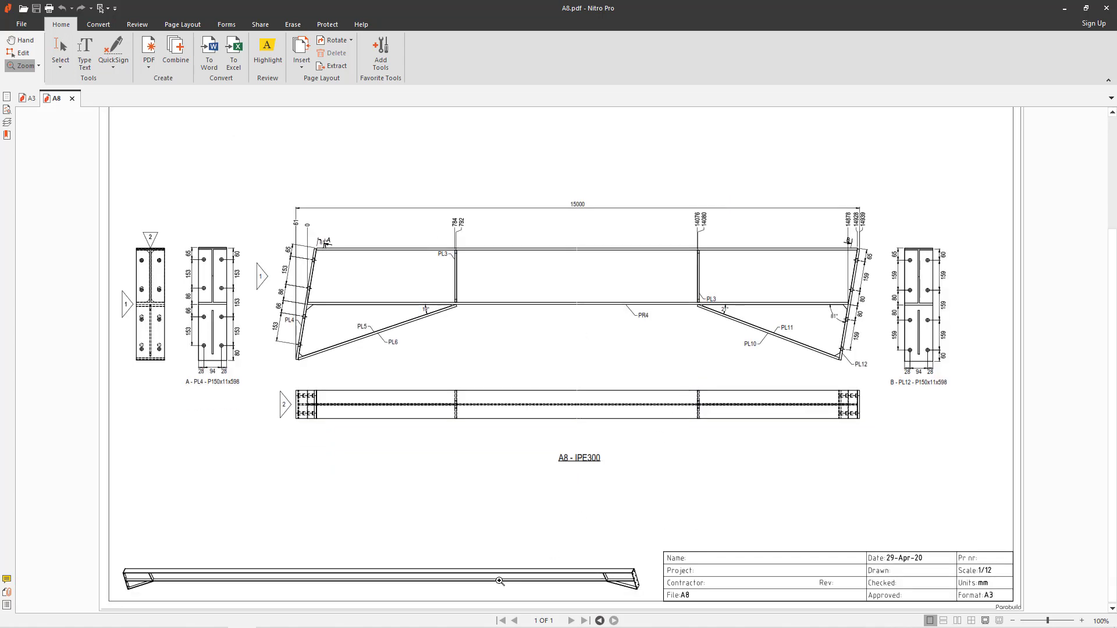
click(262, 580)
scroll(556, 433, down, 1)
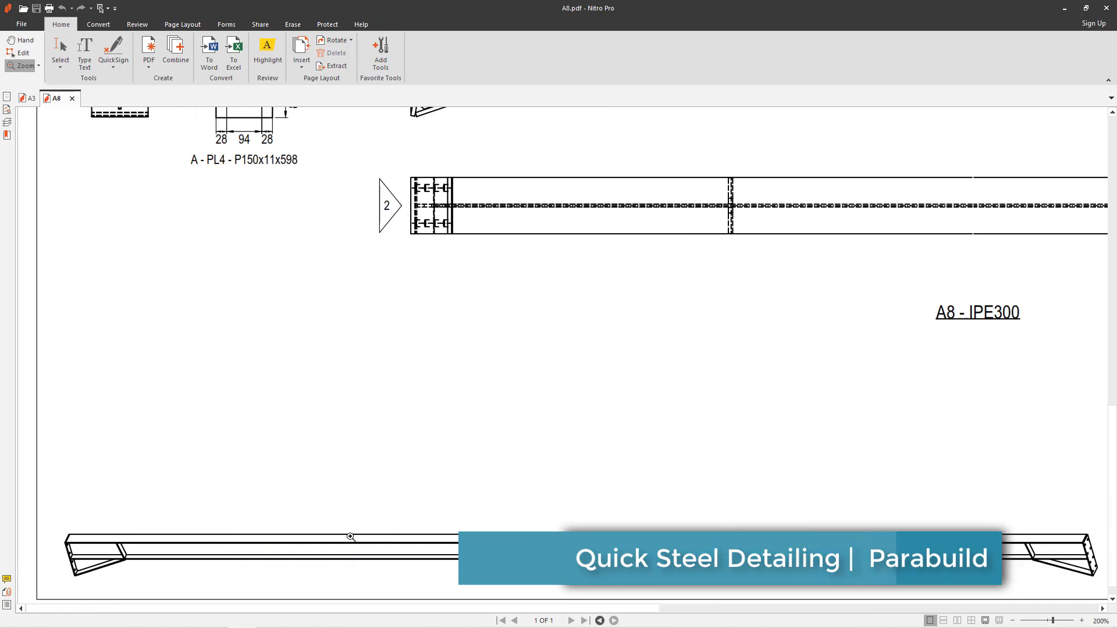
right_click(440, 295)
click(469, 359)
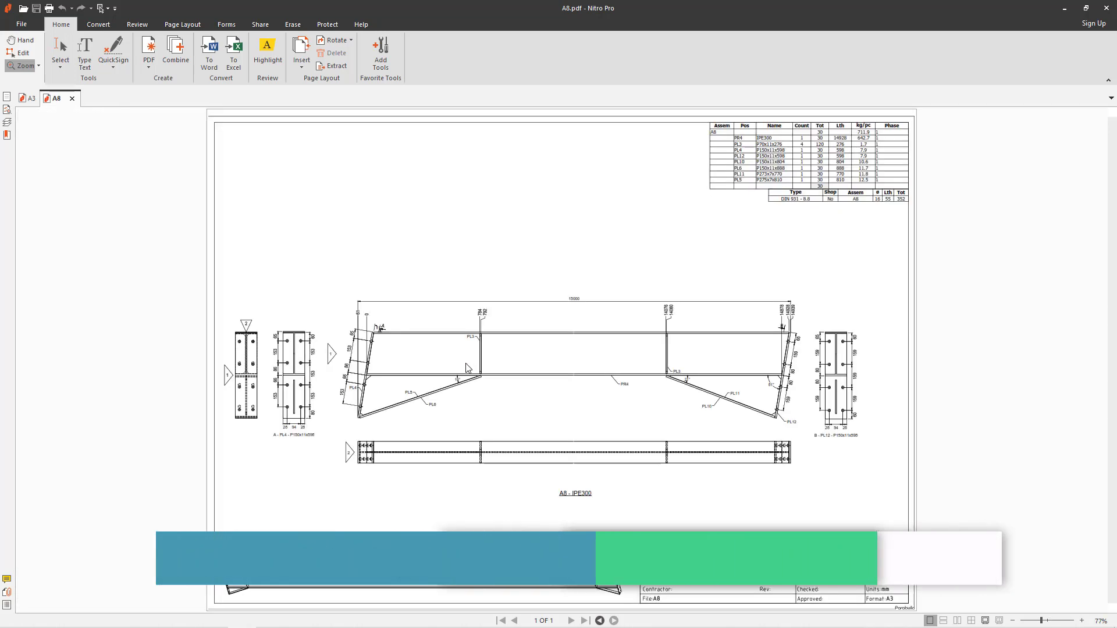
- Close the A8 and A3 PDF documents and put the PDF viewer away
click(72, 99)
click(48, 99)
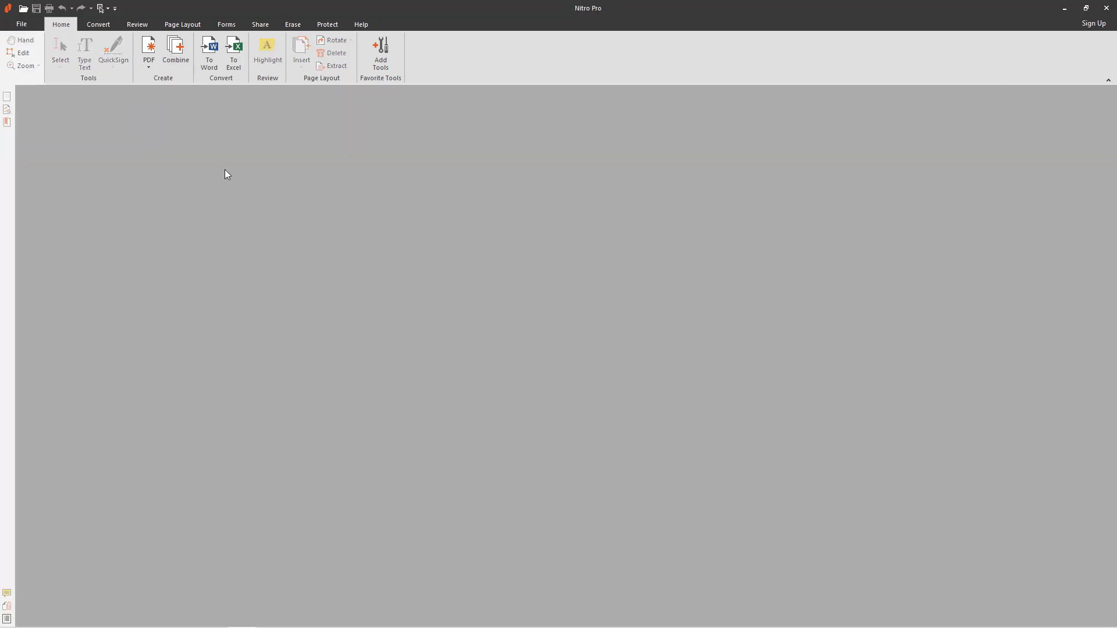
click(1062, 8)
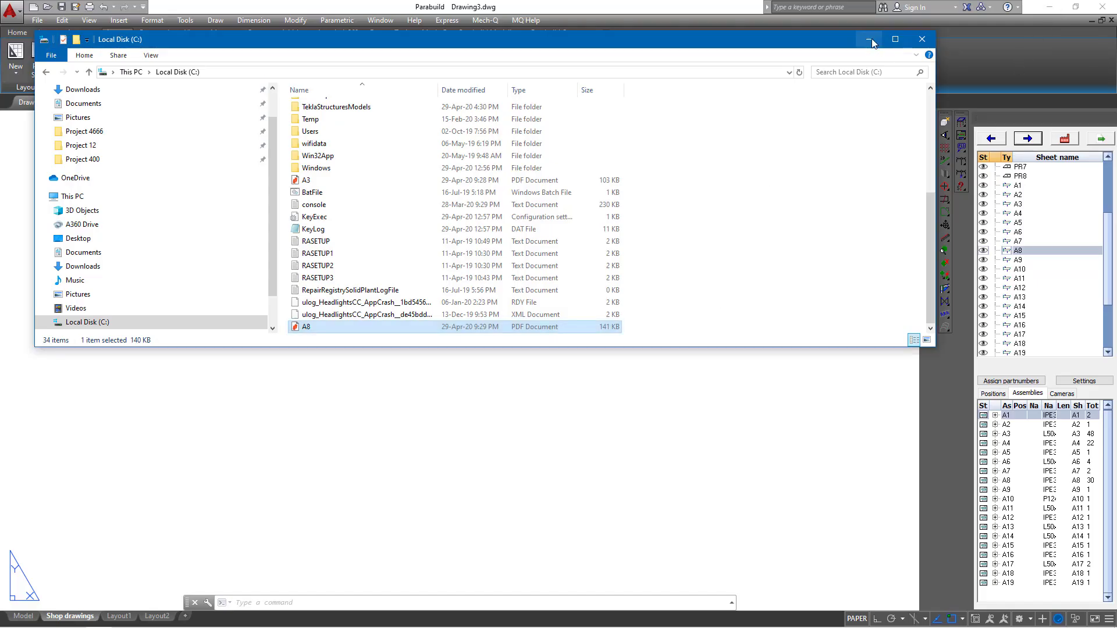
- Return to the portal-frame building's model space in Parabuild and close the sheets manager
click(870, 41)
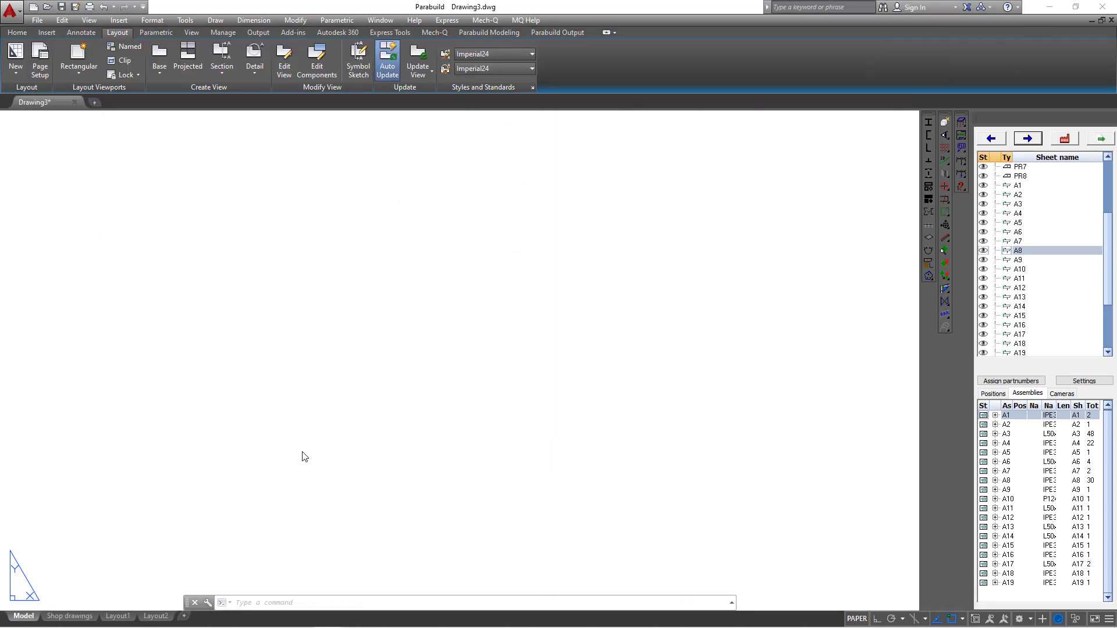
click(23, 616)
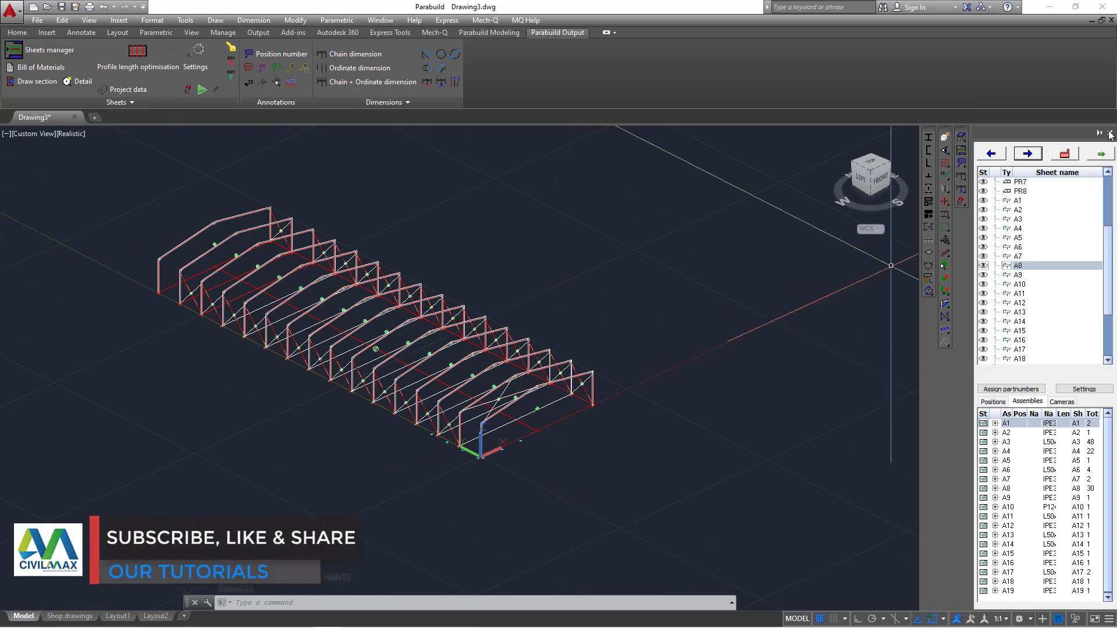
click(1110, 133)
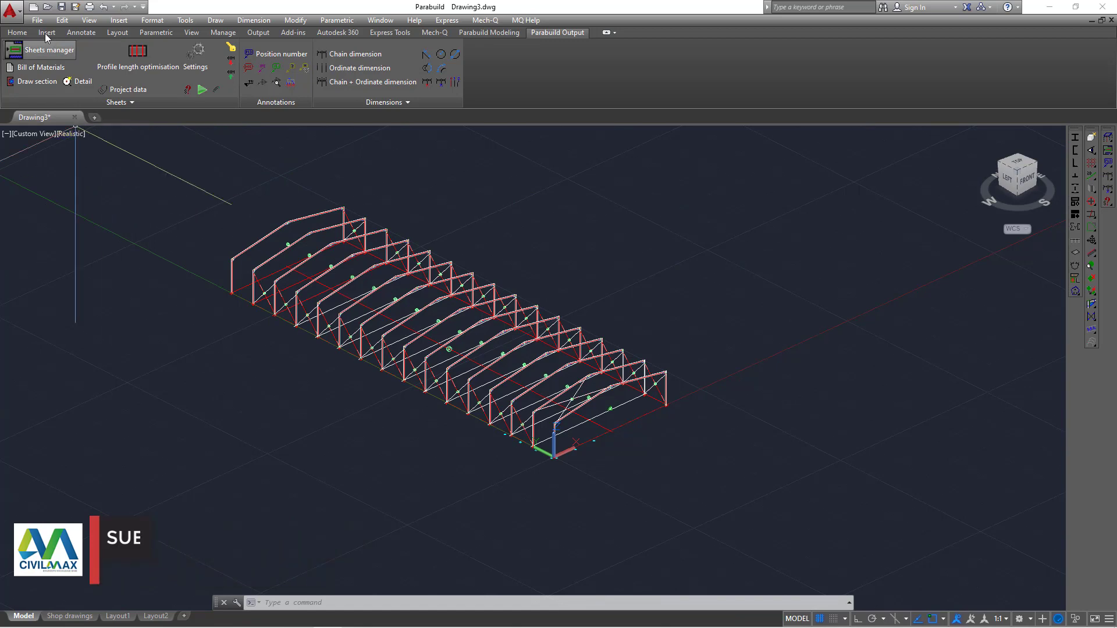
- Create a new drawing from the acad template with Metric units, skipping the customization file
click(34, 8)
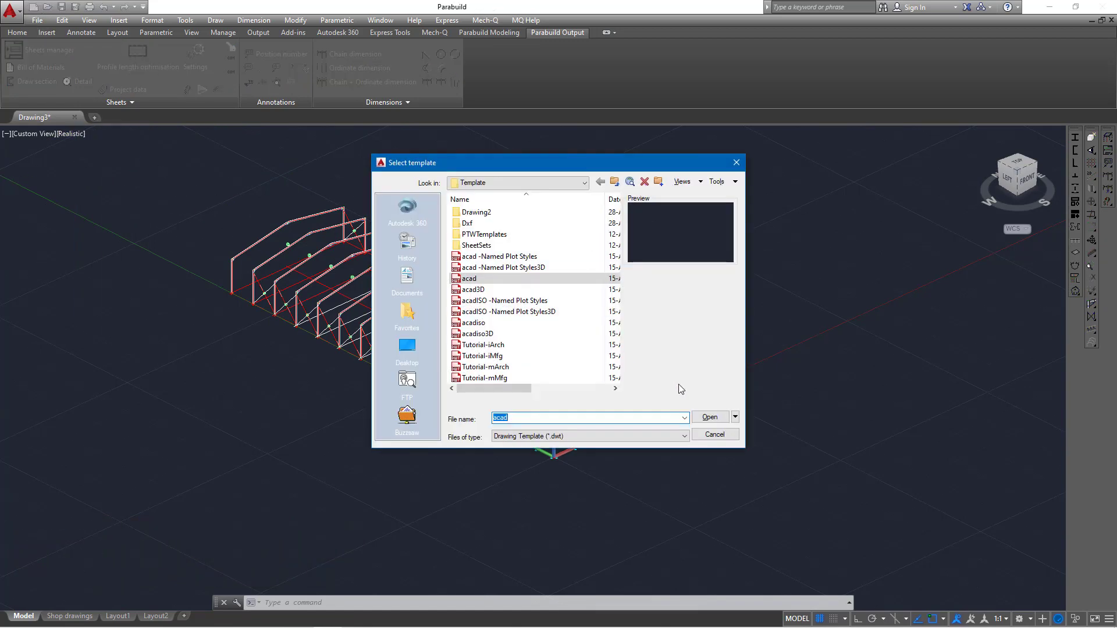
click(709, 417)
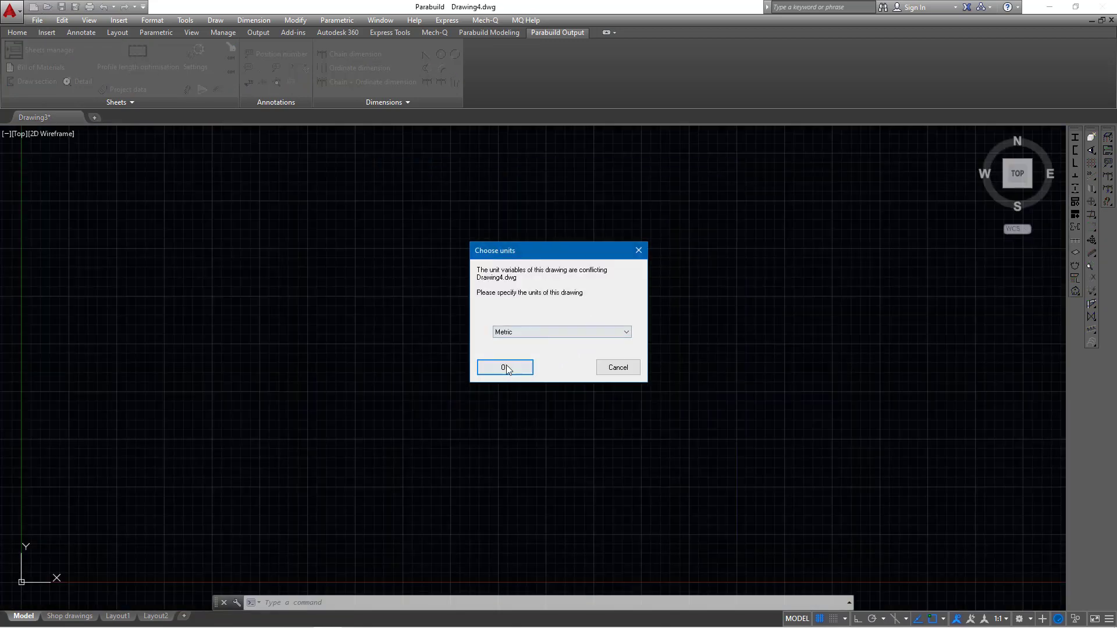
click(504, 367)
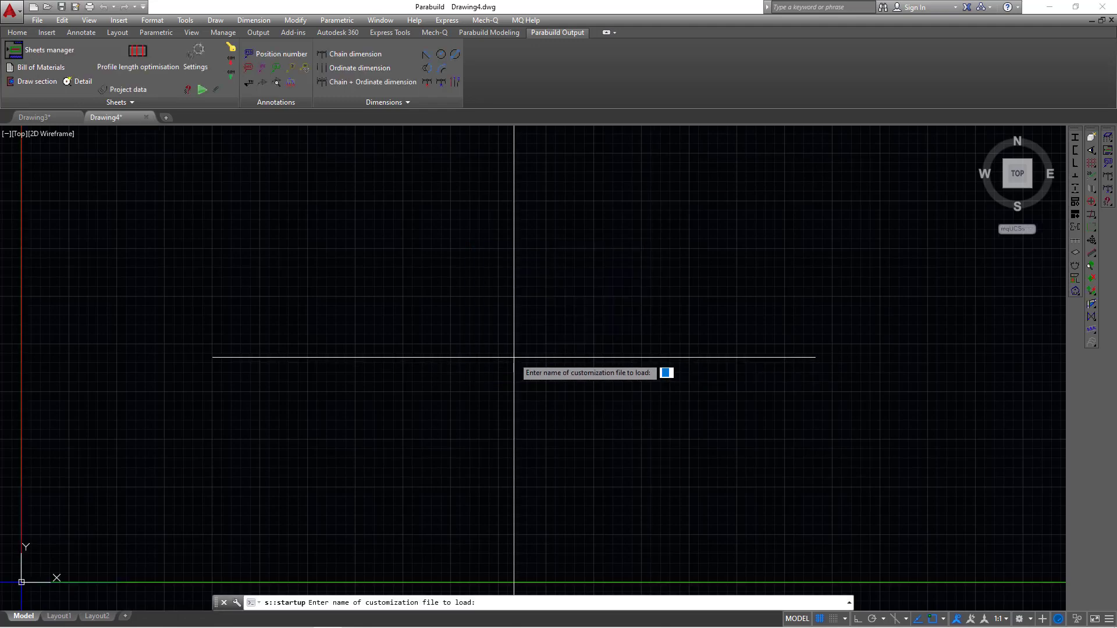
key(Escape)
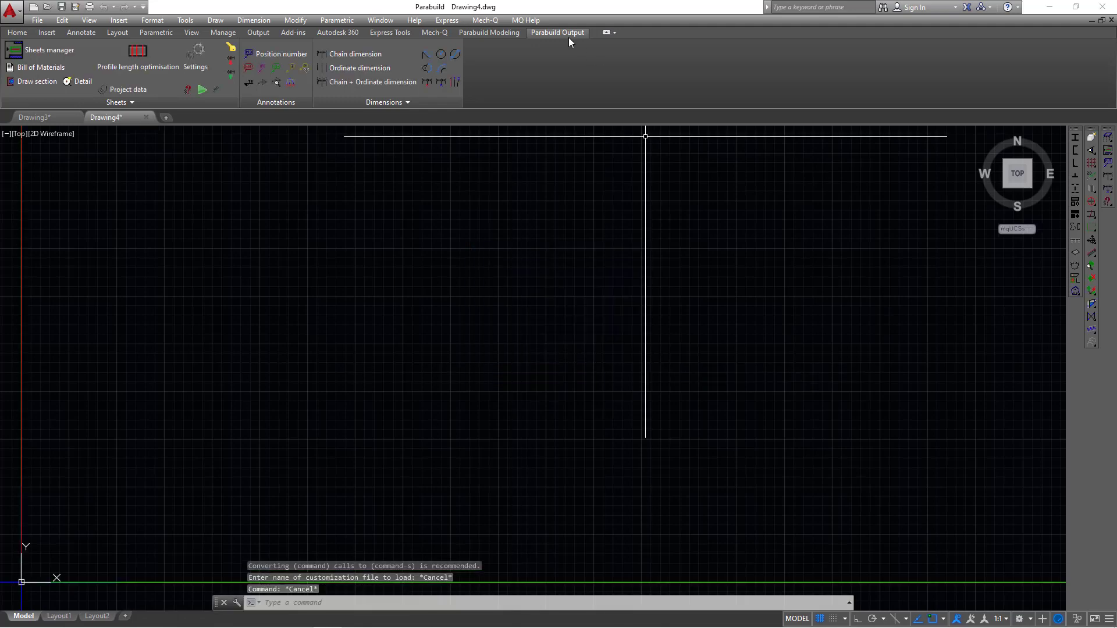
- Insert the Staircase Cranked Stringers frame structure near the drawing origin and propagate its macros
click(496, 34)
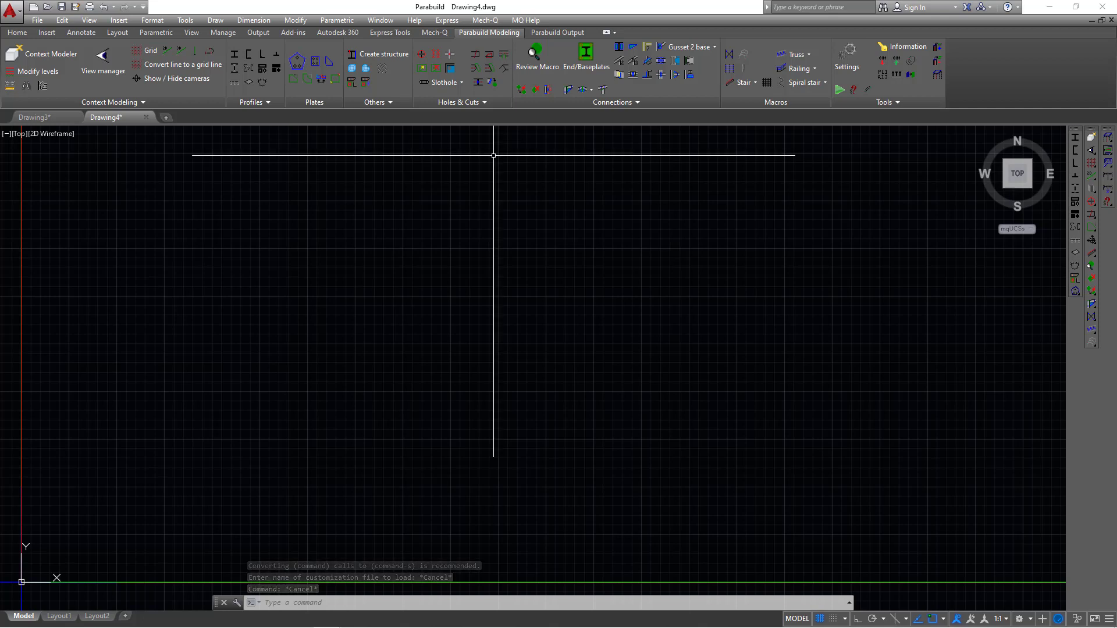
click(745, 56)
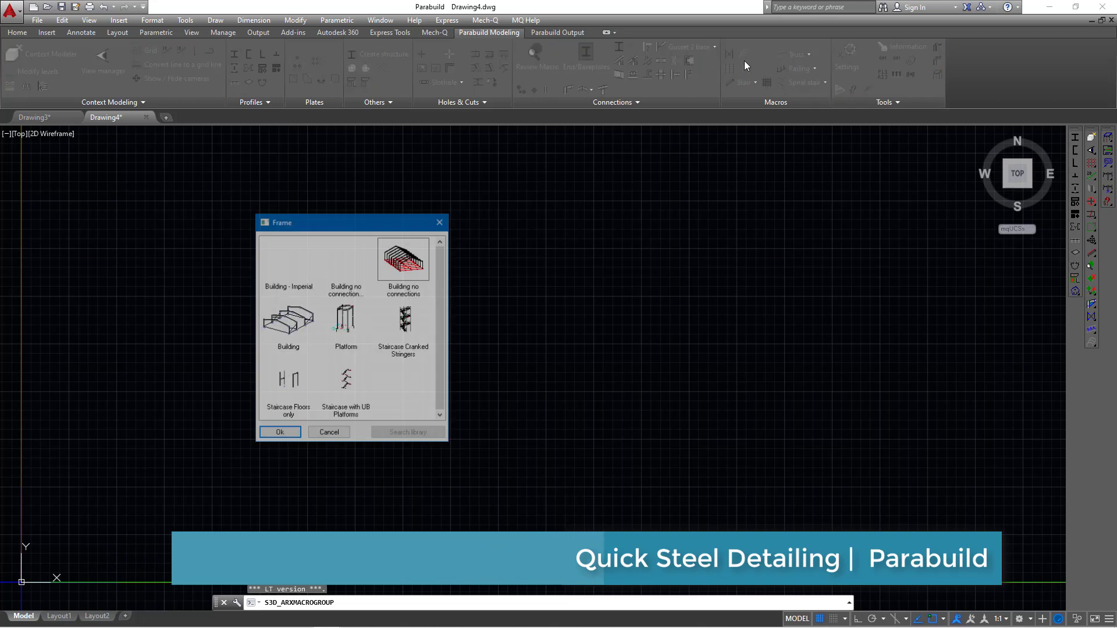
click(410, 334)
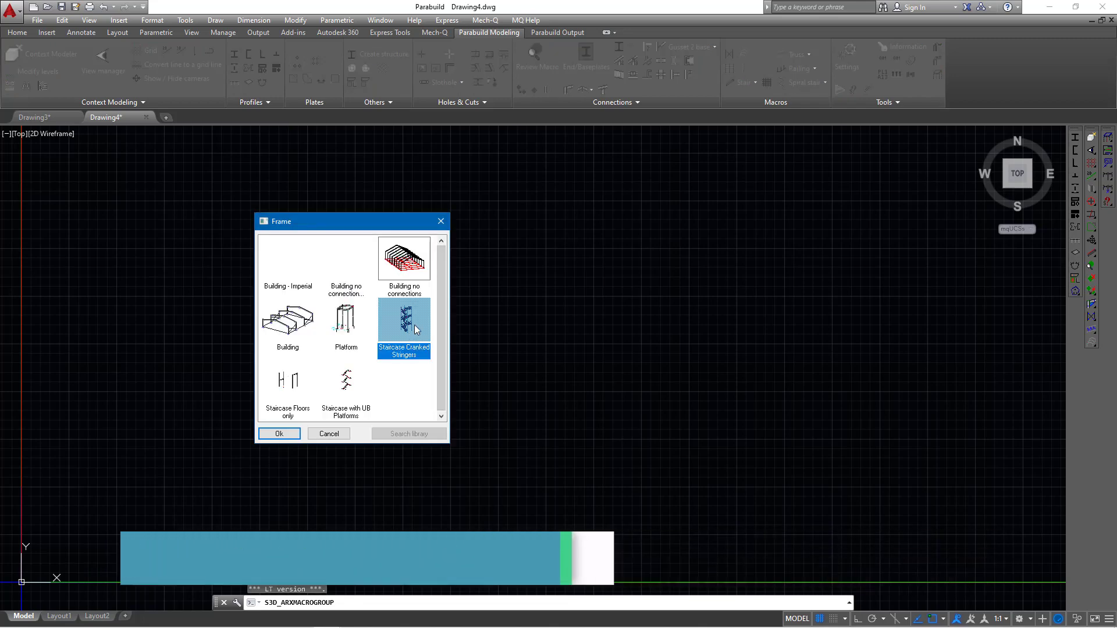
click(278, 434)
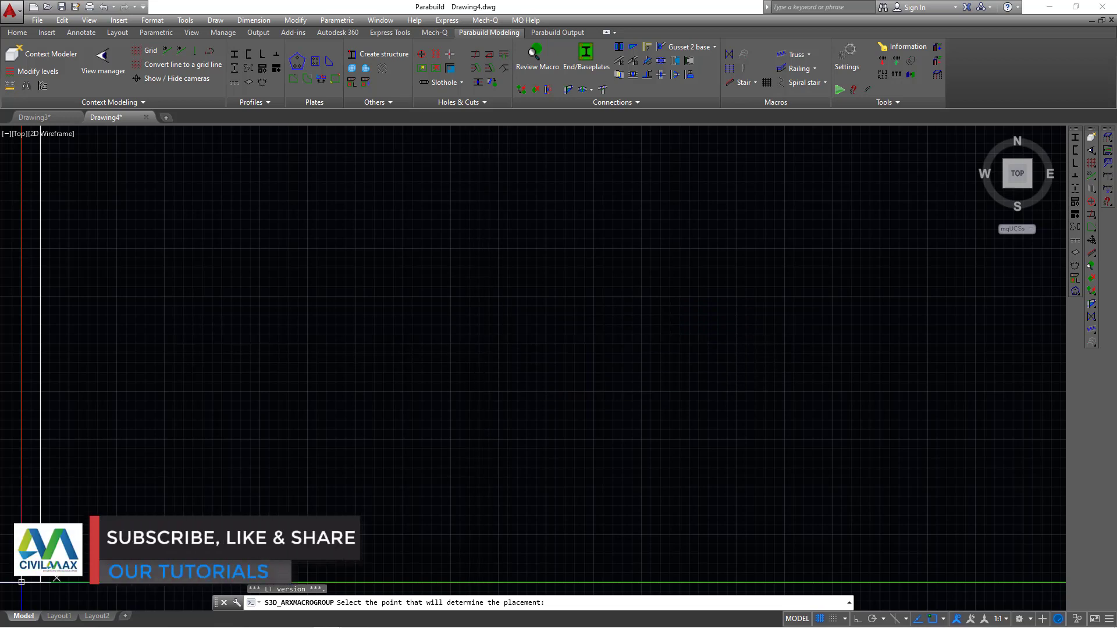
click(40, 580)
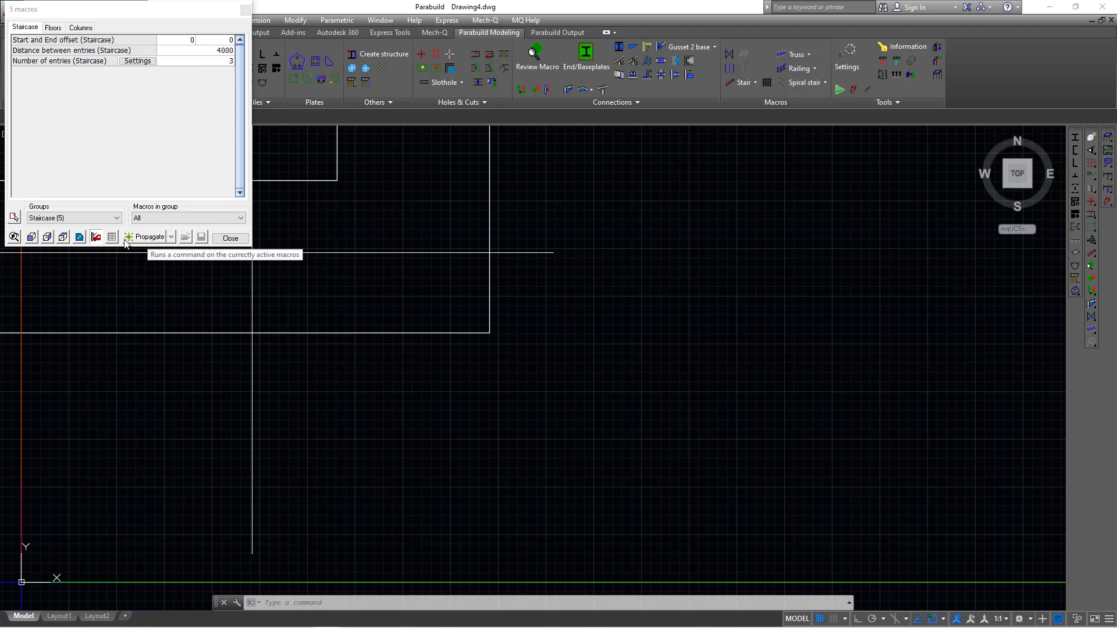
click(144, 237)
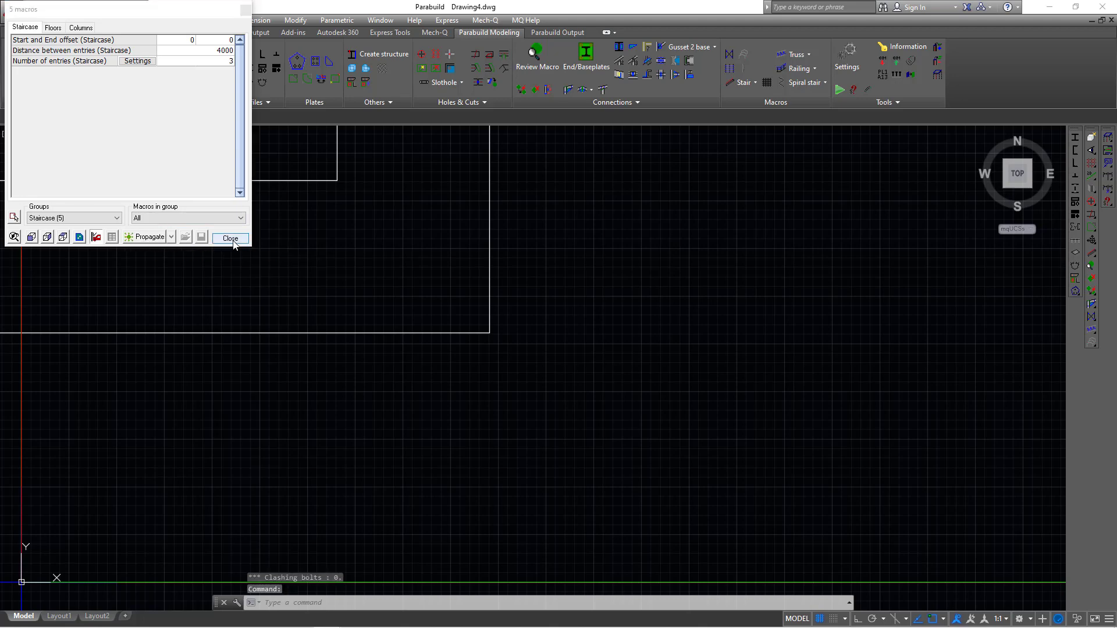
click(230, 238)
- Fit the whole staircase in the top view and examine its plan of flights, landings and corner columns
scroll(499, 393, down, 5)
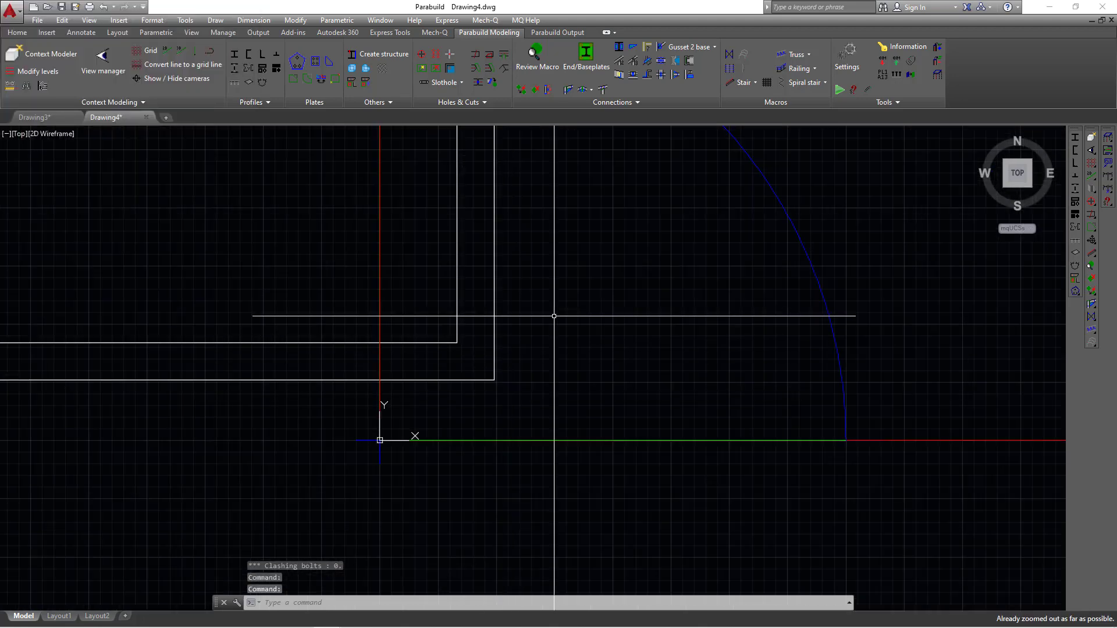
right_click(600, 267)
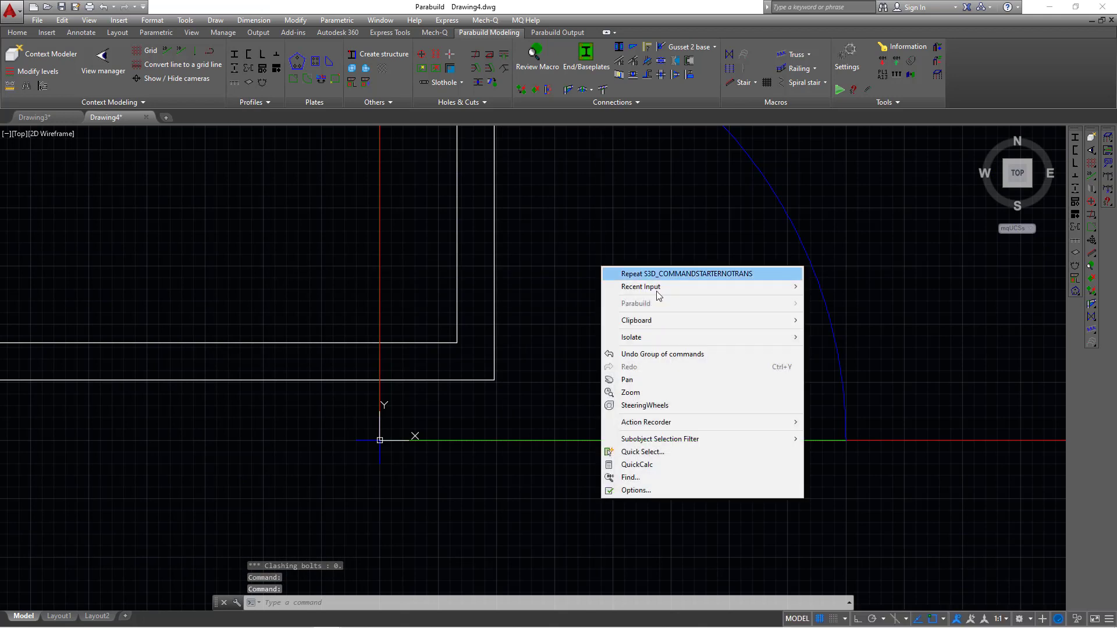
click(643, 394)
right_click(617, 257)
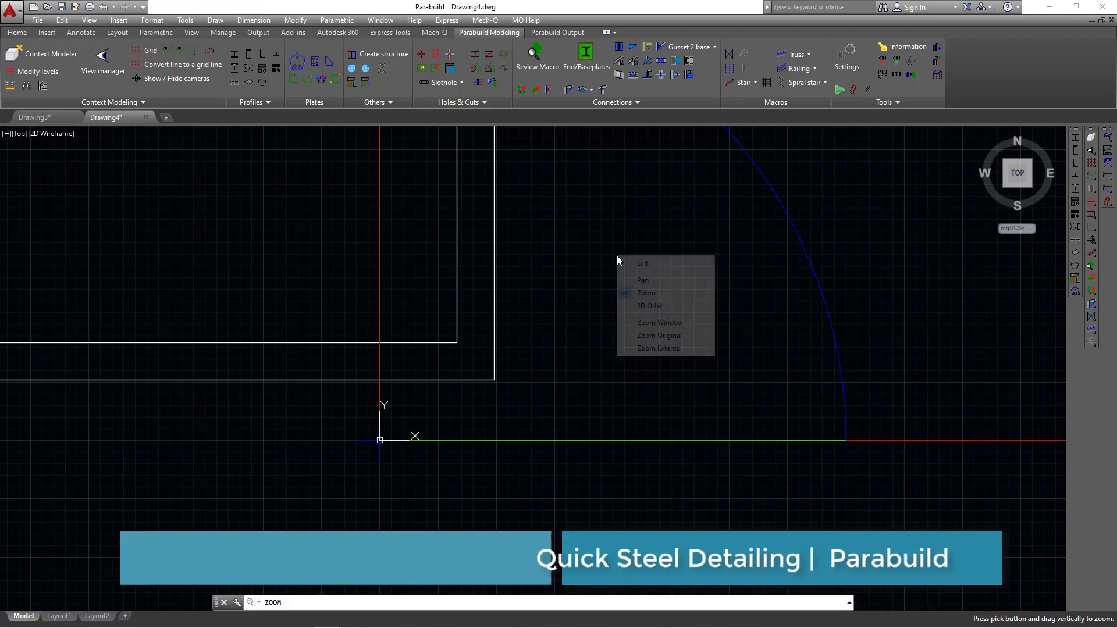
click(675, 349)
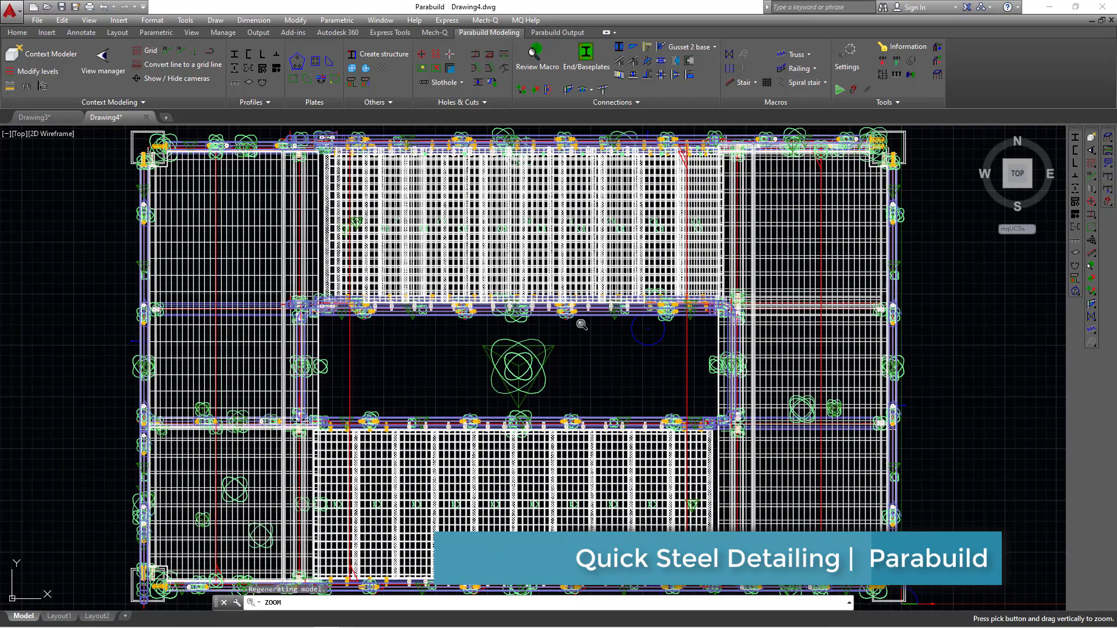
scroll(422, 307, down, 5)
right_click(675, 262)
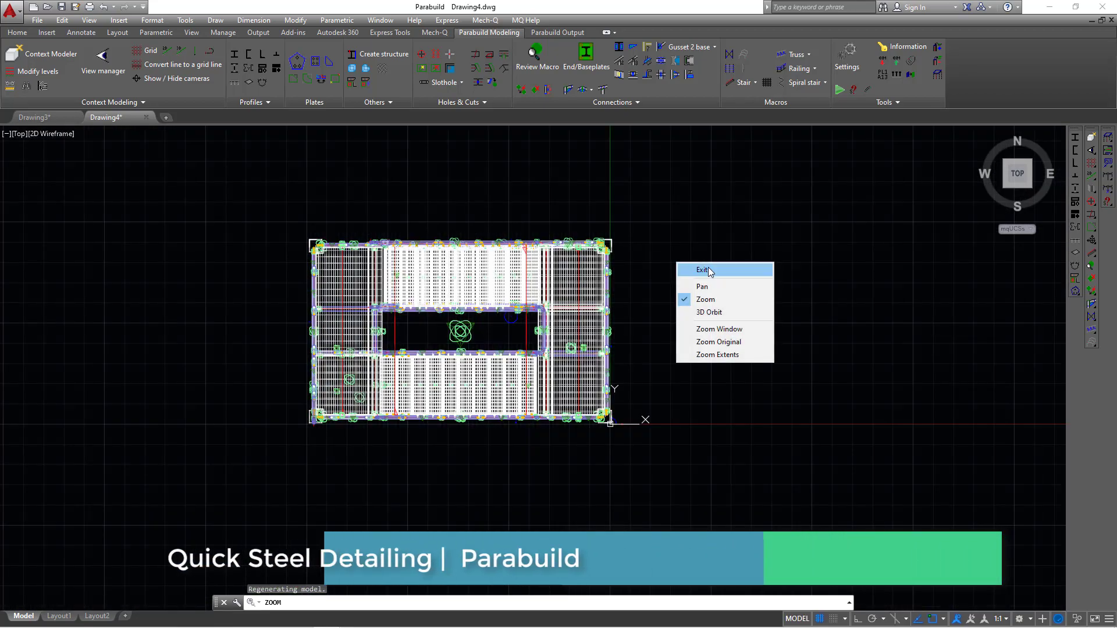
click(704, 269)
scroll(481, 313, up, 4)
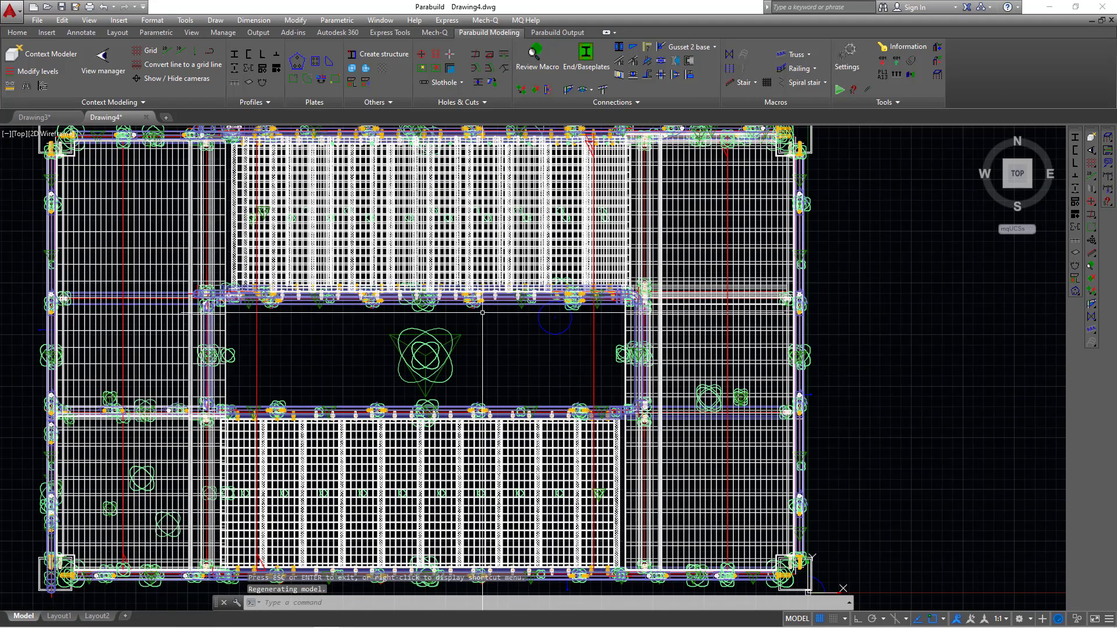
scroll(482, 312, down, 3)
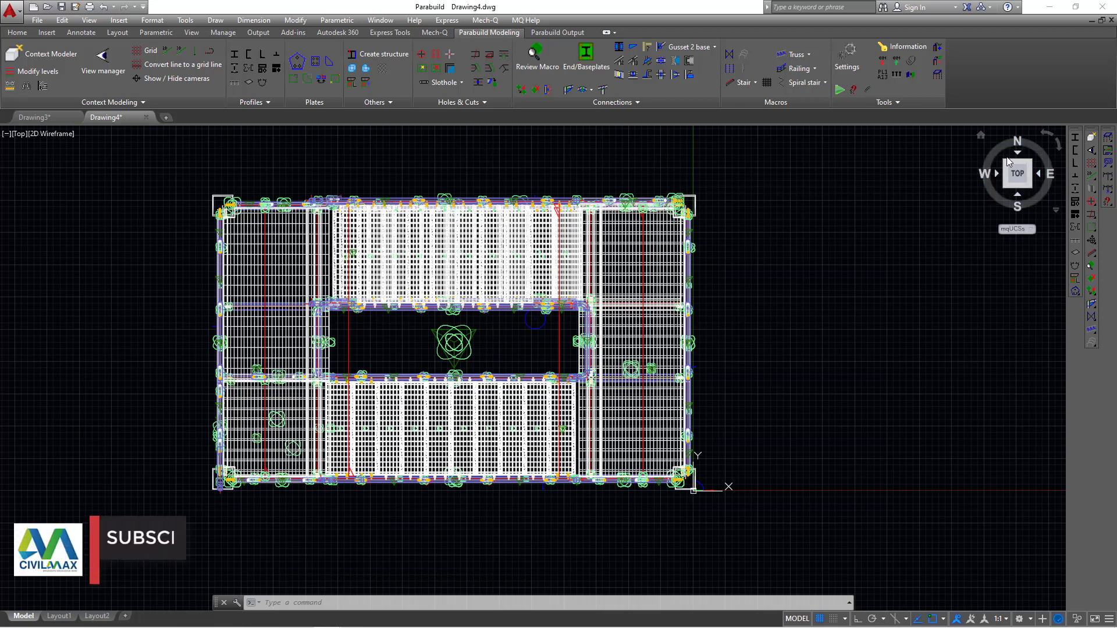
- Switch to the home isometric view and examine the stair treads, railings and column feet
click(983, 136)
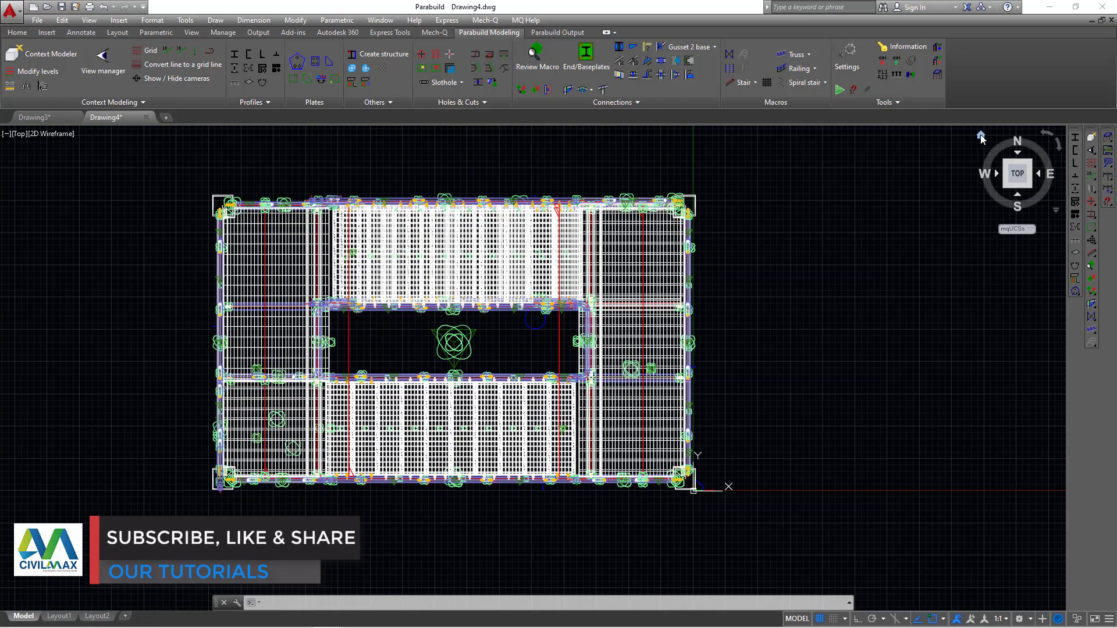
scroll(542, 458, up, 3)
scroll(541, 459, down, 2)
scroll(542, 459, up, 6)
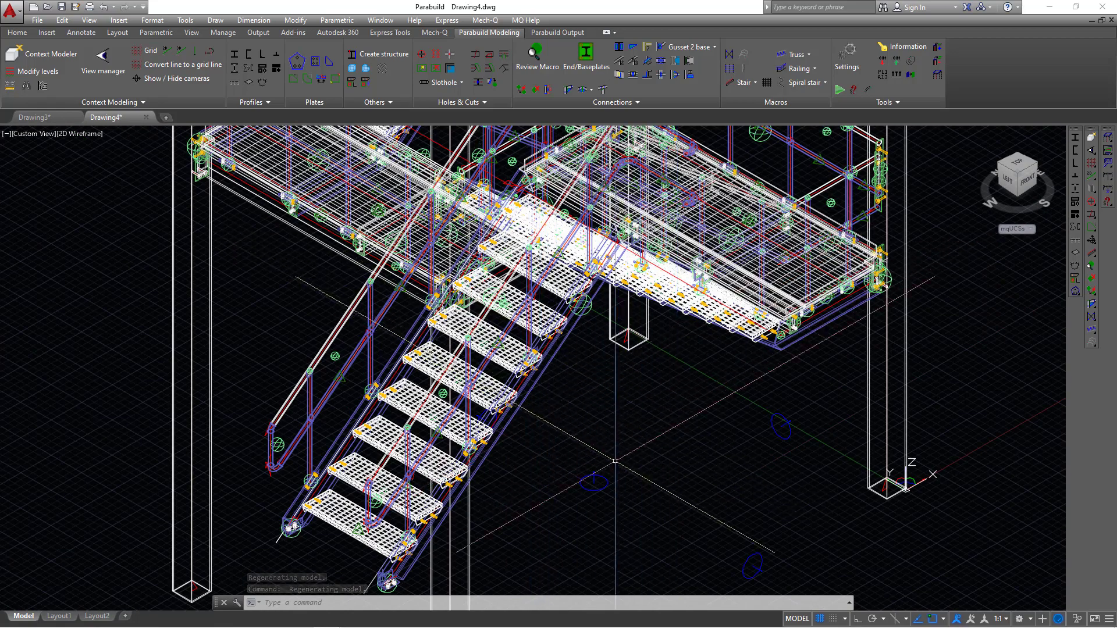
scroll(886, 489, up, 7)
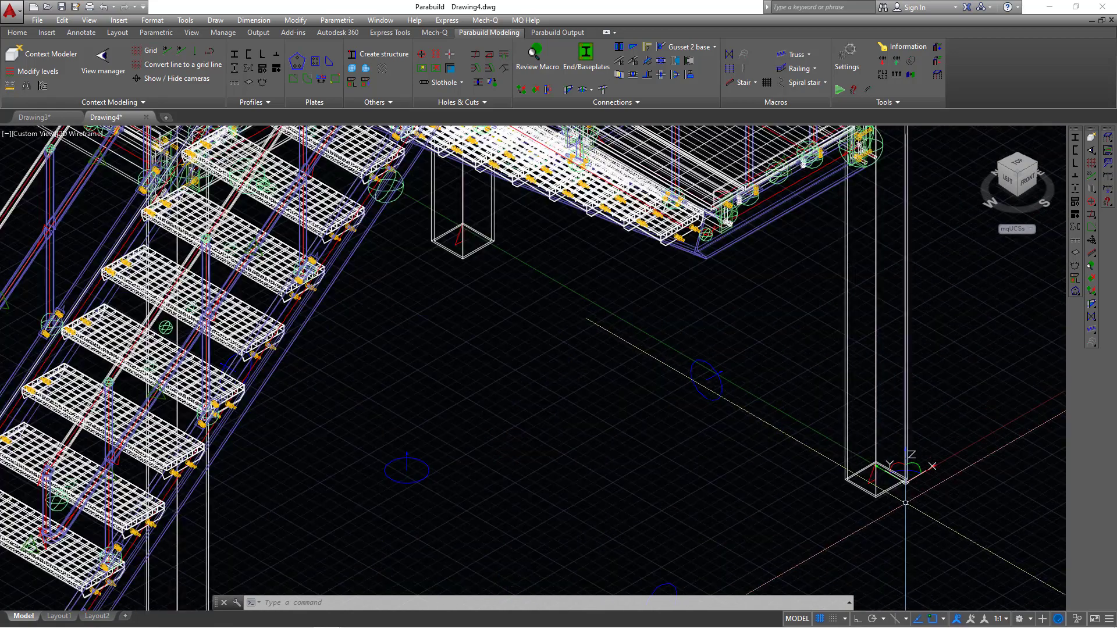
scroll(885, 489, down, 7)
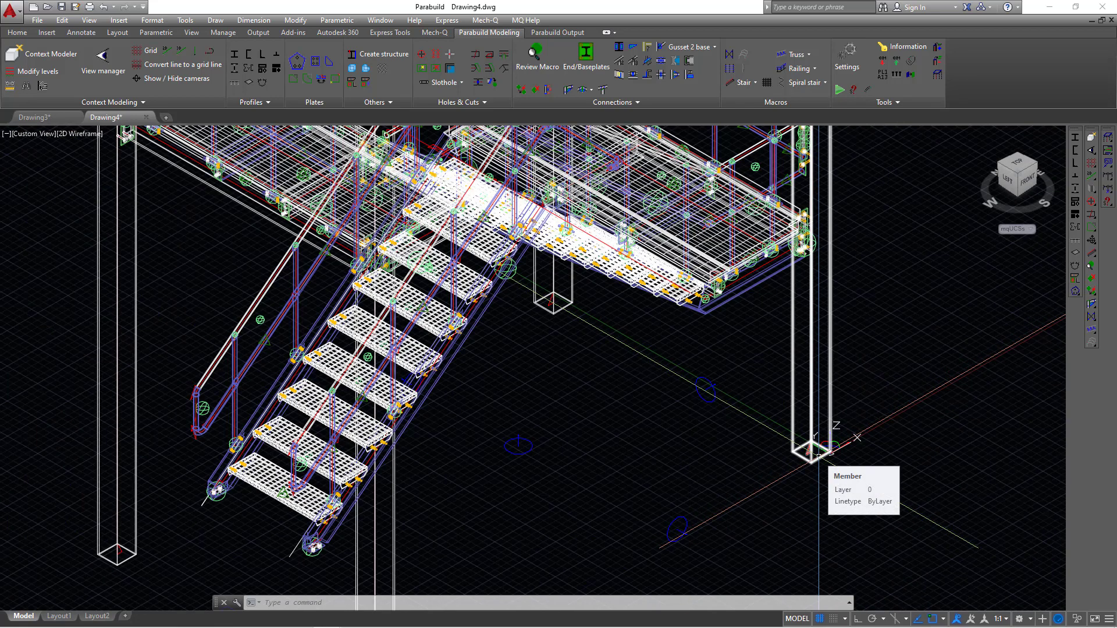
- Add the RHS Baseplate 10 stiffeners connection to the foot of a square tube staircase column
click(588, 56)
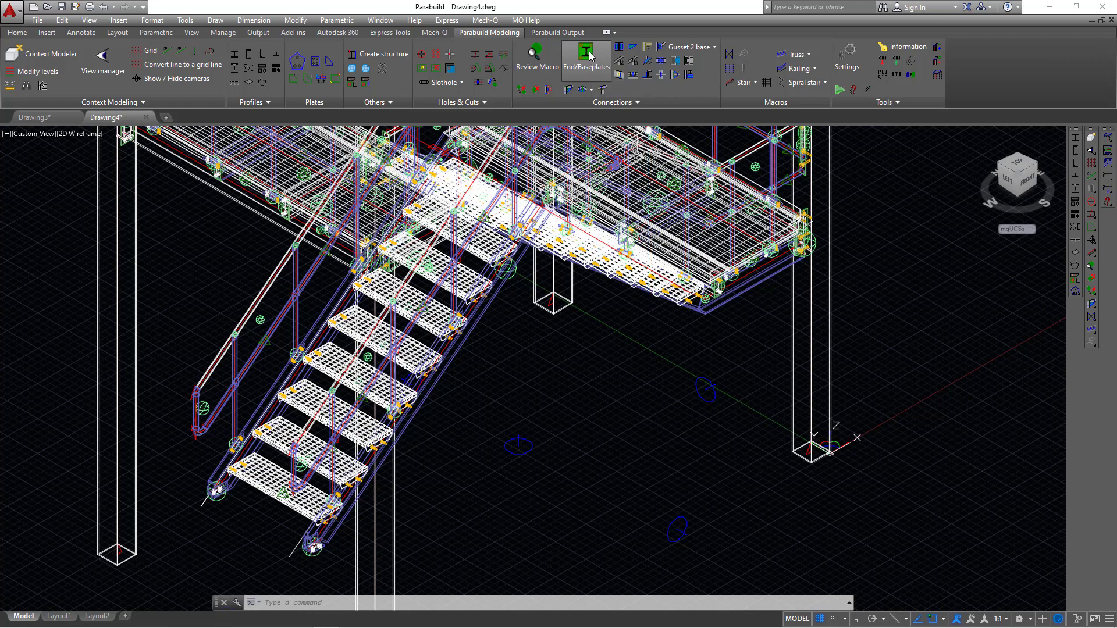
scroll(547, 407, up, 8)
scroll(548, 441, up, 4)
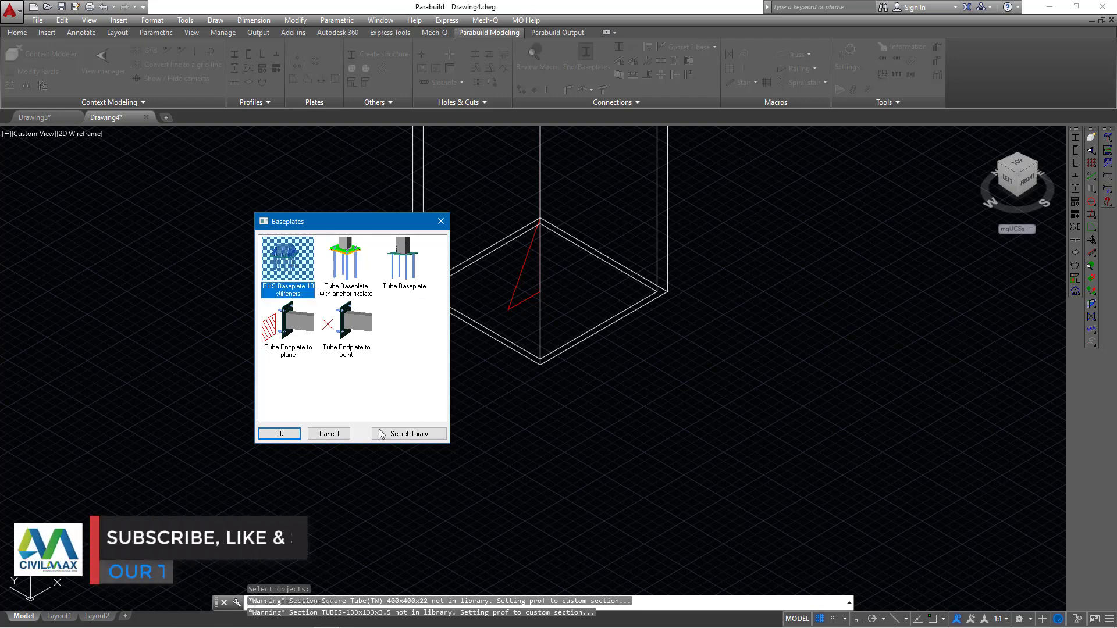
click(279, 433)
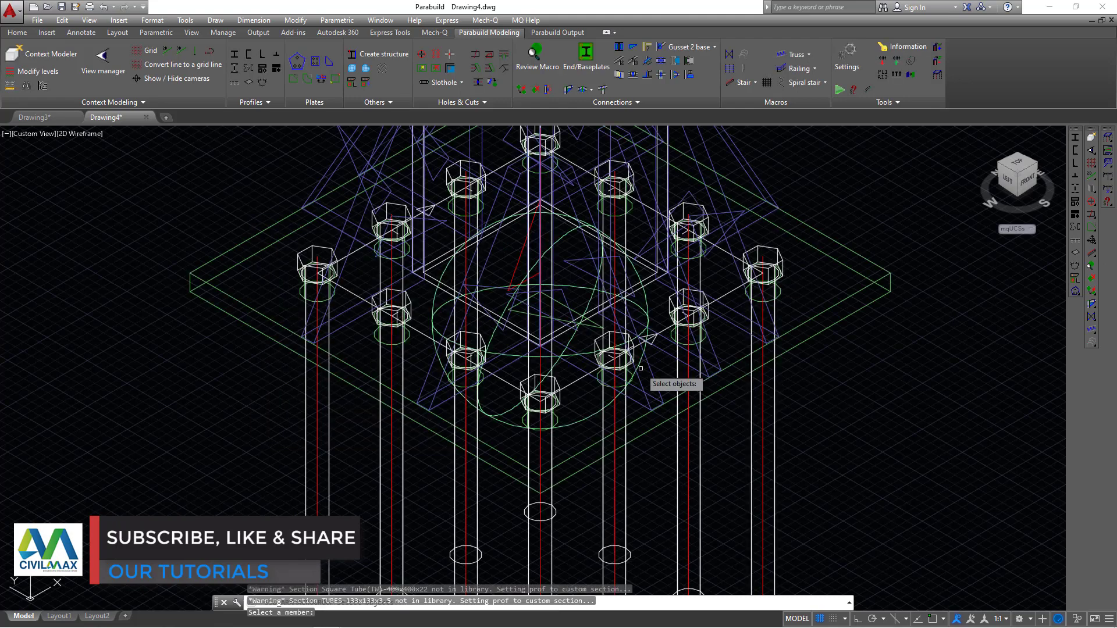
- Add the same ten-stiffener baseplate connection to the feet of the remaining staircase columns and close the macro settings
scroll(716, 355, down, 5)
scroll(693, 291, up, 4)
scroll(694, 290, up, 8)
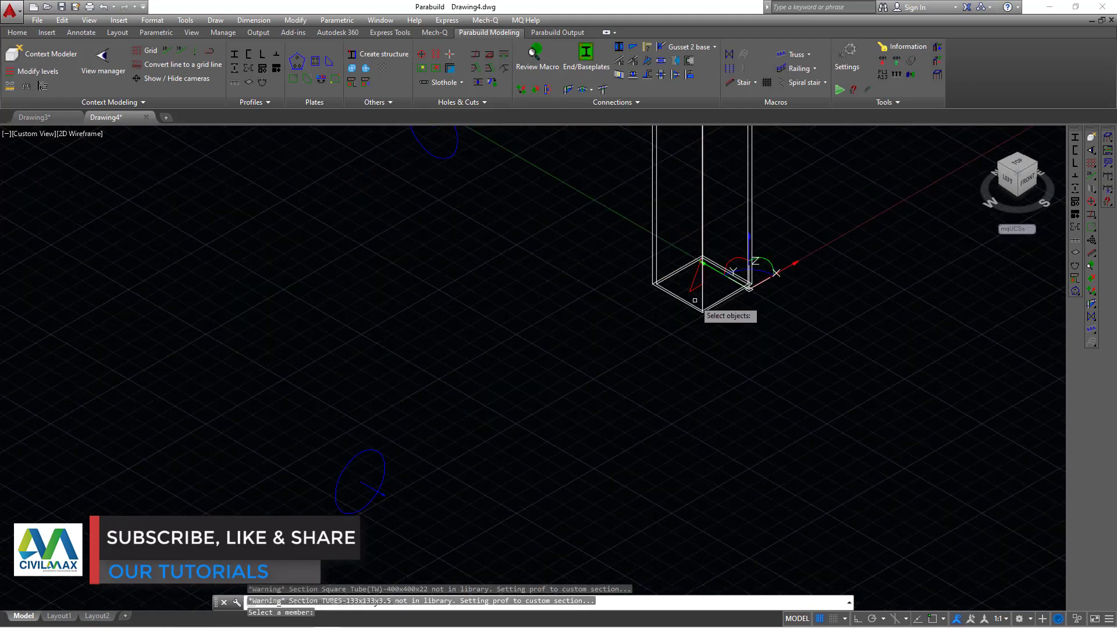
click(726, 306)
scroll(726, 307, down, 8)
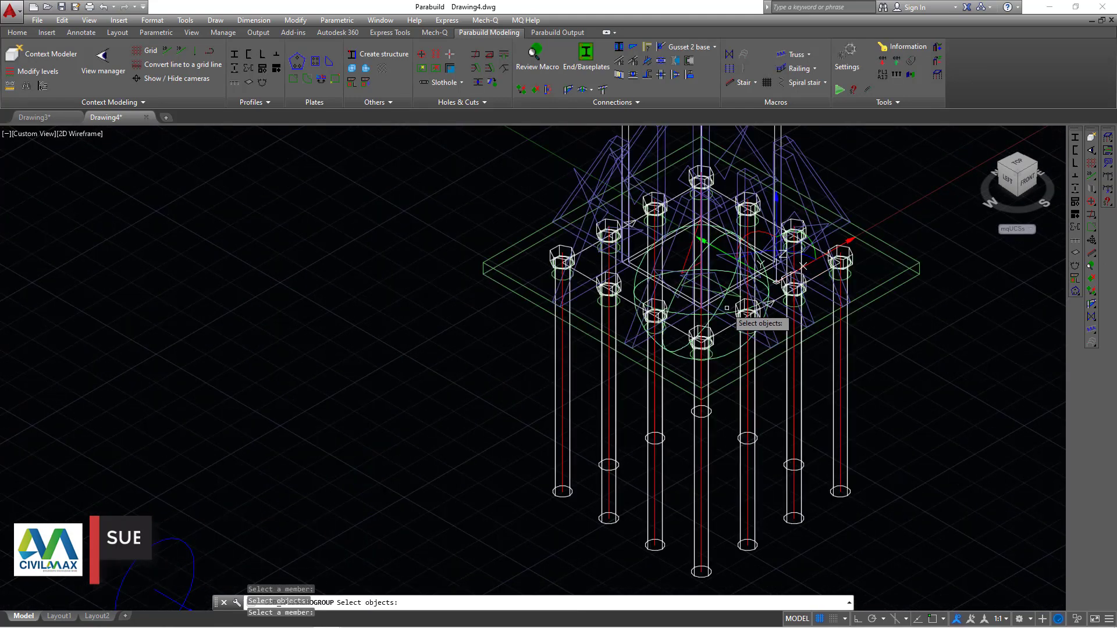
scroll(302, 379, up, 8)
click(297, 387)
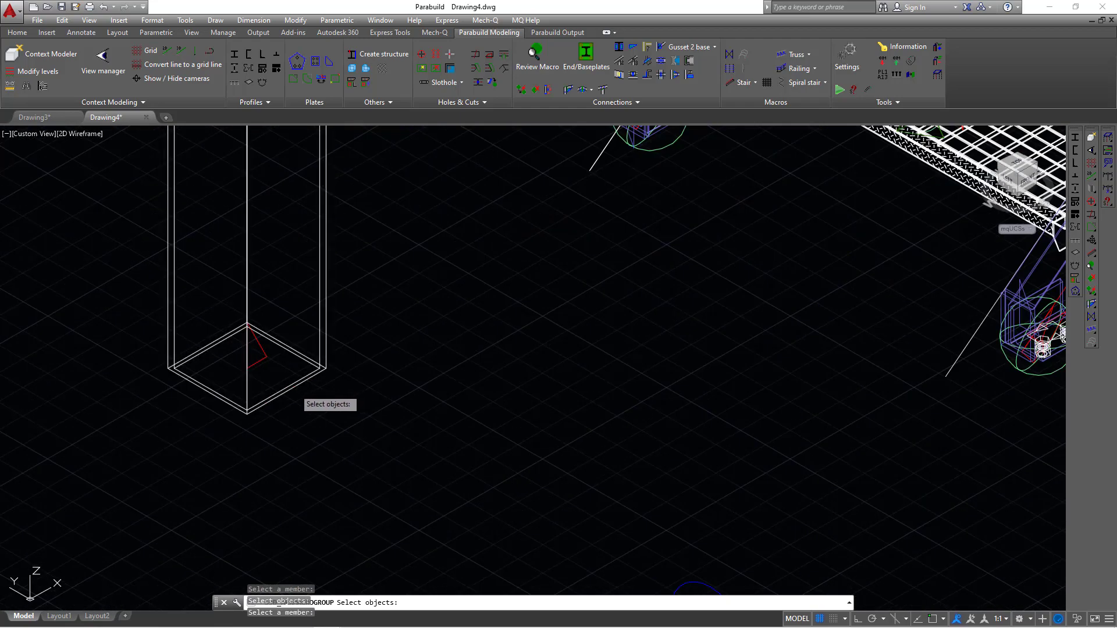
scroll(308, 390, down, 10)
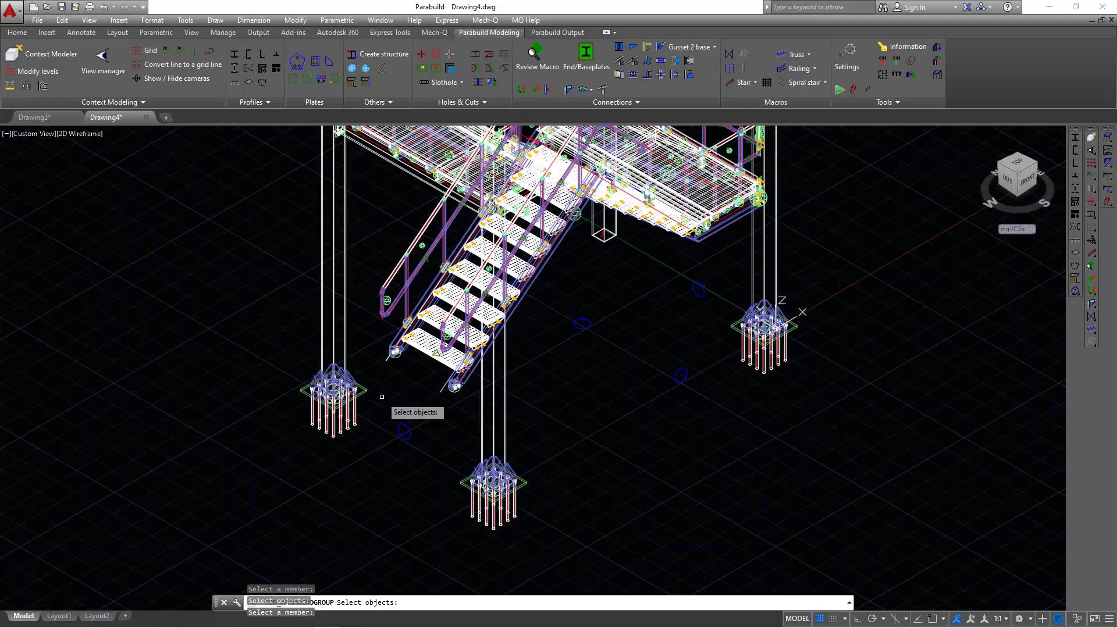
scroll(526, 305, up, 10)
scroll(526, 306, up, 6)
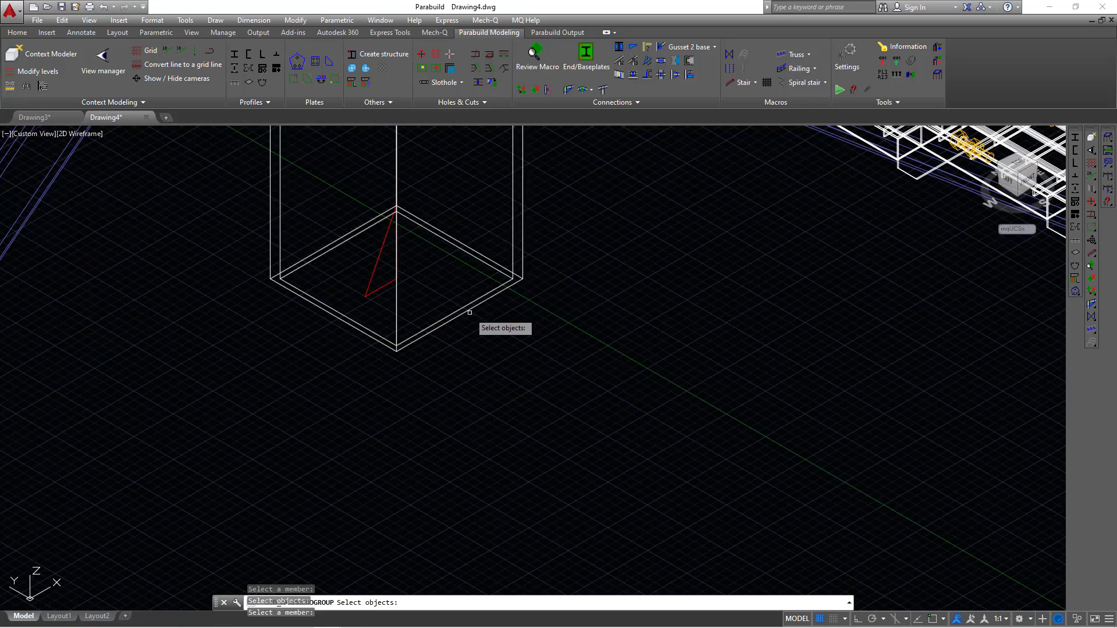
scroll(482, 320, down, 8)
key(Return)
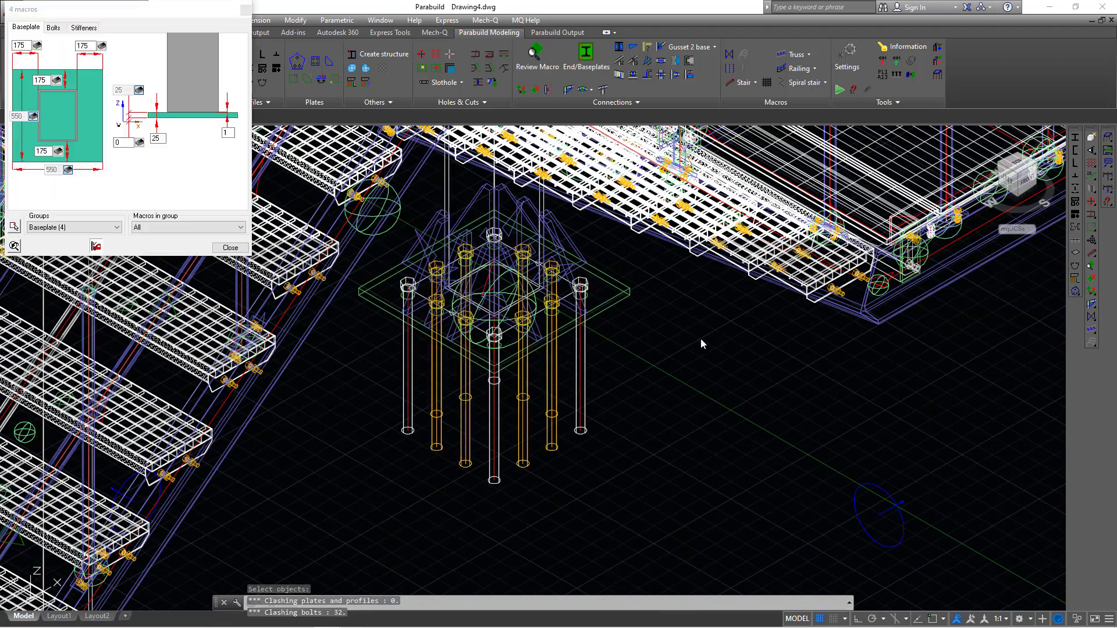
click(231, 247)
- Change the staircase model's visual style from 2D Wireframe to Realistic
scroll(567, 369, down, 6)
scroll(459, 389, up, 6)
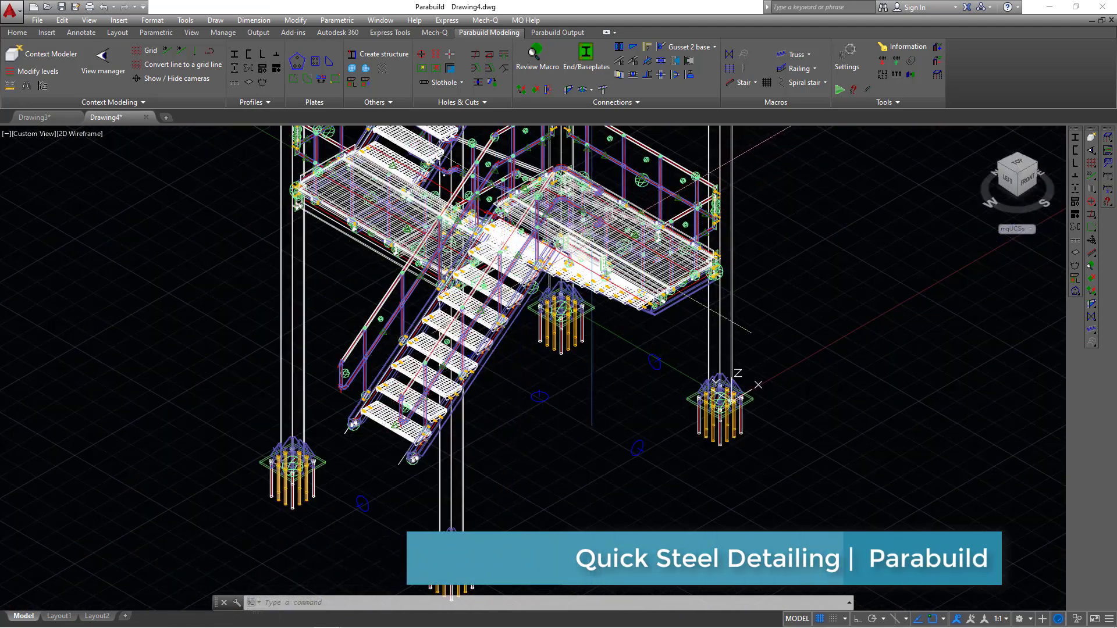
scroll(595, 237, up, 2)
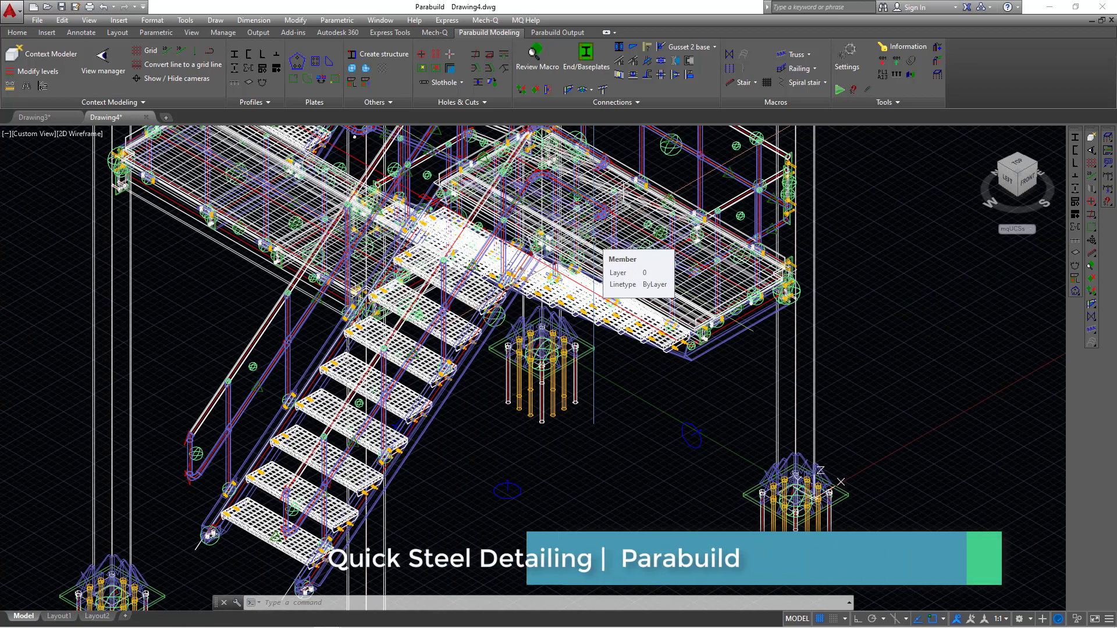
scroll(561, 243, down, 4)
scroll(497, 191, up, 4)
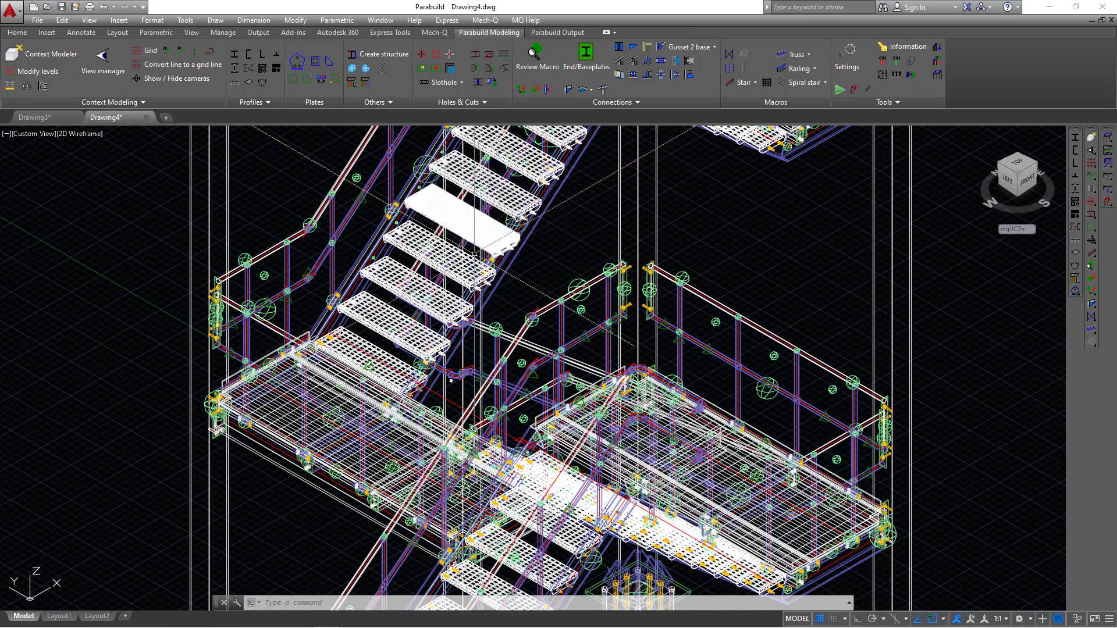
click(191, 33)
click(305, 46)
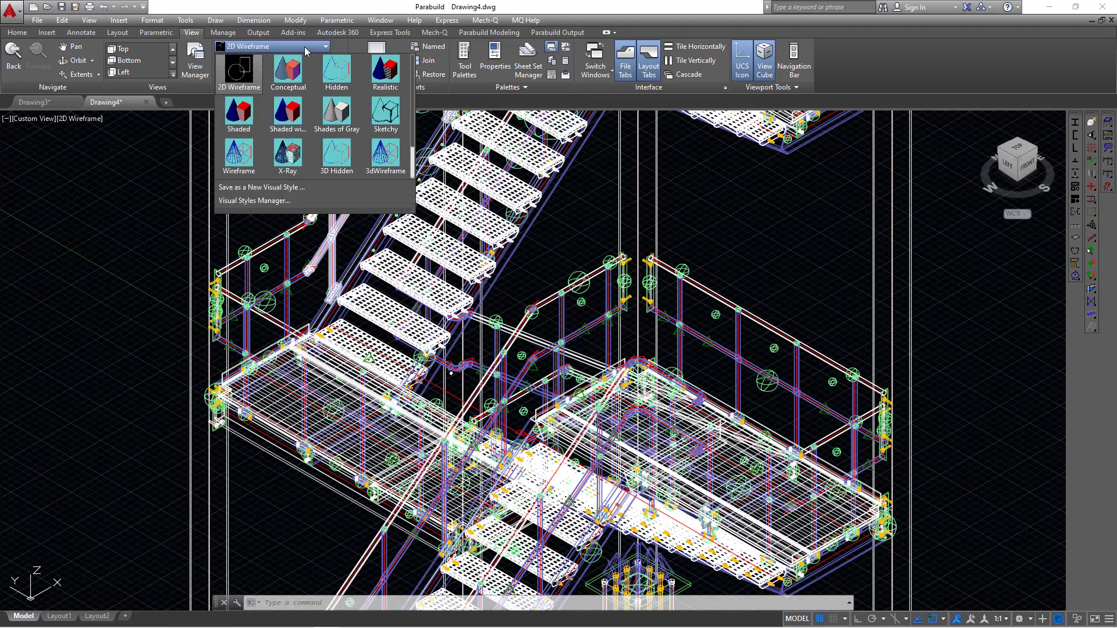
click(385, 73)
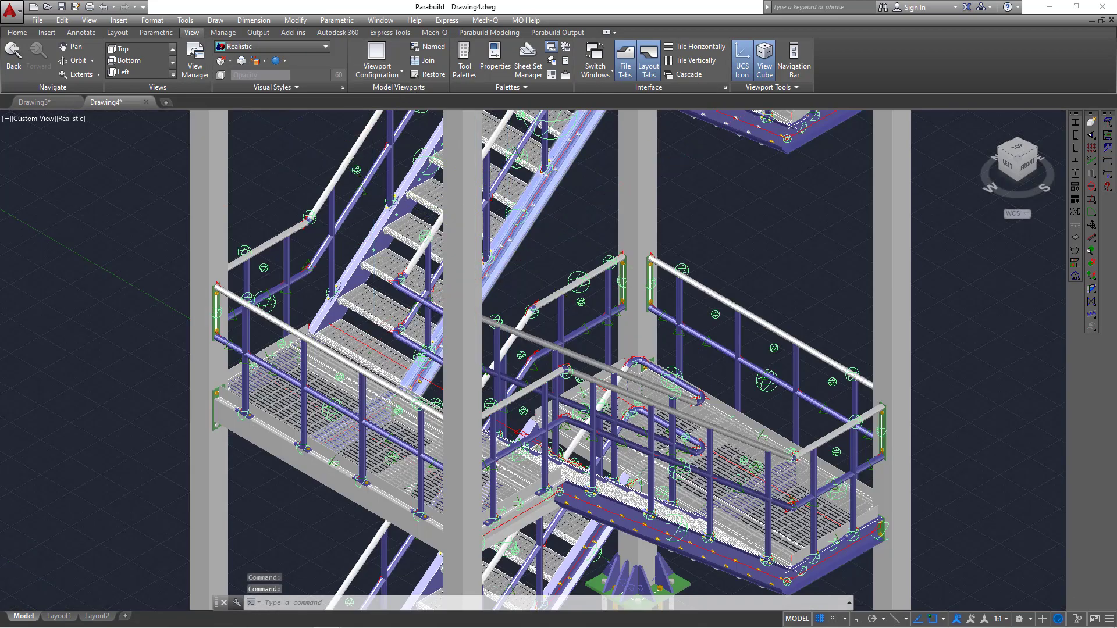
- Examine the shaded staircase's bolted stringers, treads, handrails and stiffened column baseplates up close
scroll(527, 188, down, 5)
scroll(528, 188, up, 8)
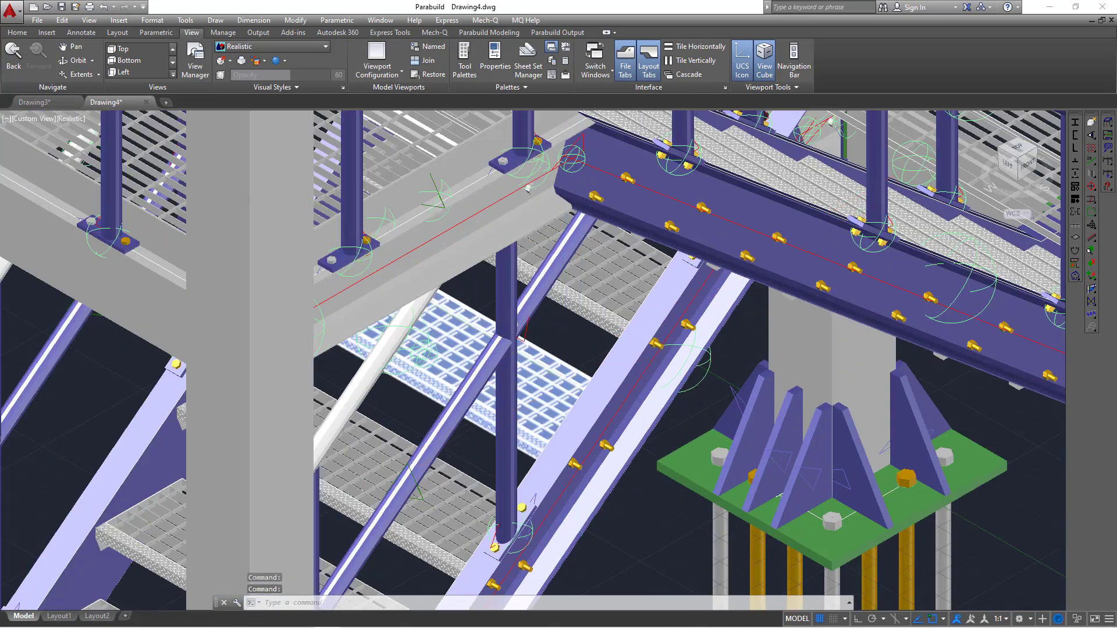
scroll(565, 379, up, 4)
scroll(577, 366, down, 5)
scroll(558, 361, up, 3)
scroll(558, 361, up, 4)
scroll(558, 360, down, 4)
scroll(559, 349, down, 5)
scroll(217, 377, up, 7)
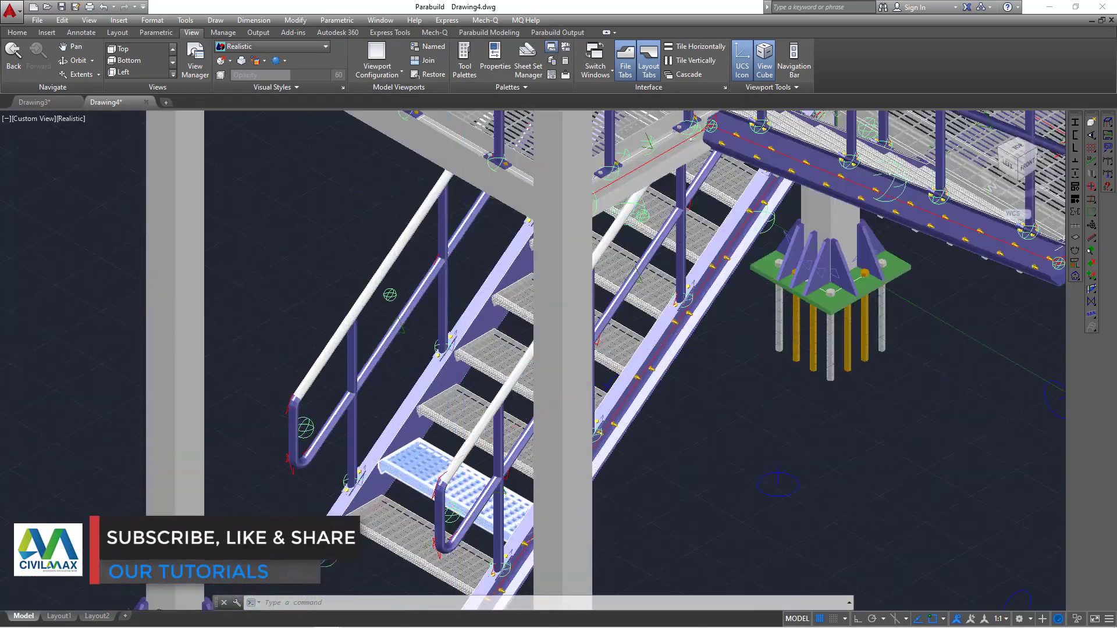
scroll(262, 369, up, 2)
scroll(282, 384, down, 5)
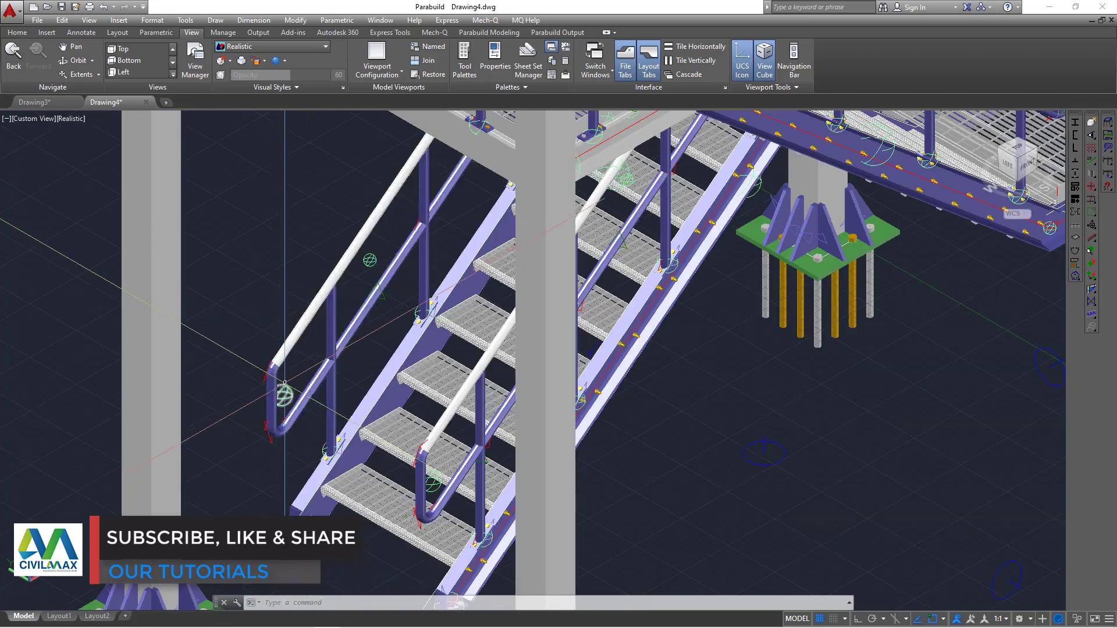
scroll(325, 368, down, 4)
scroll(416, 335, up, 7)
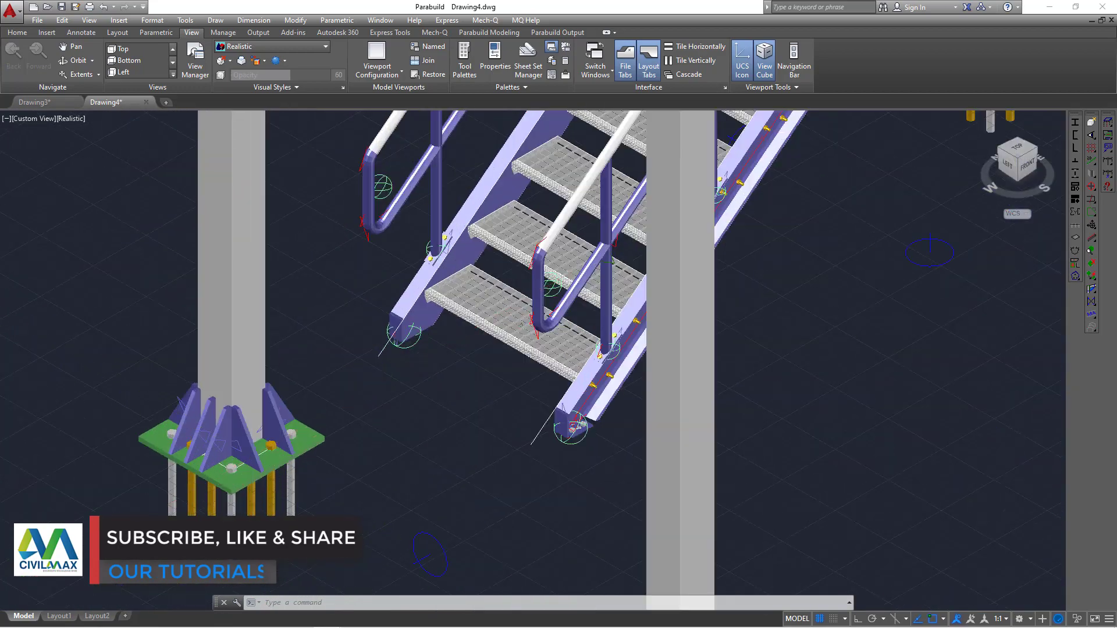
scroll(416, 334, down, 8)
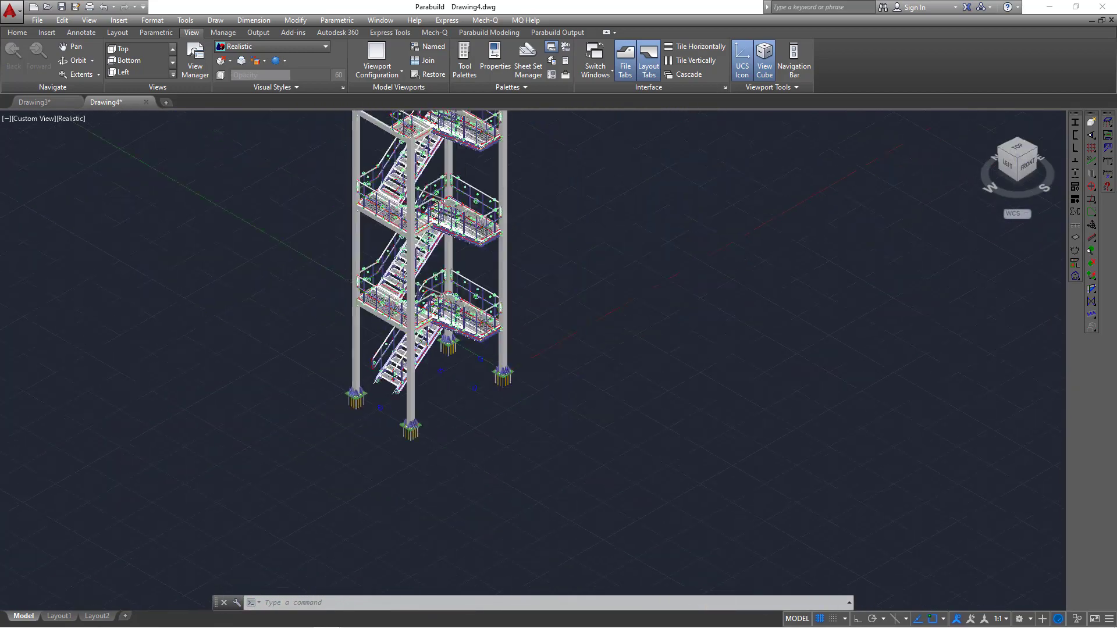
- Turn off the drawing grid around the staircase
click(819, 618)
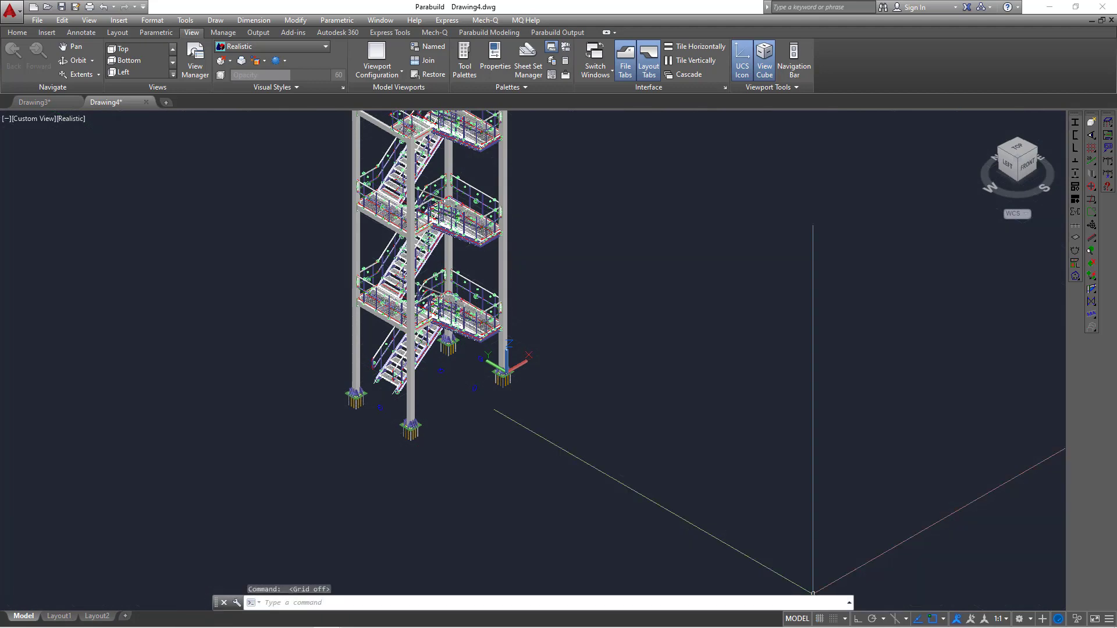
scroll(413, 326, up, 3)
scroll(414, 327, up, 2)
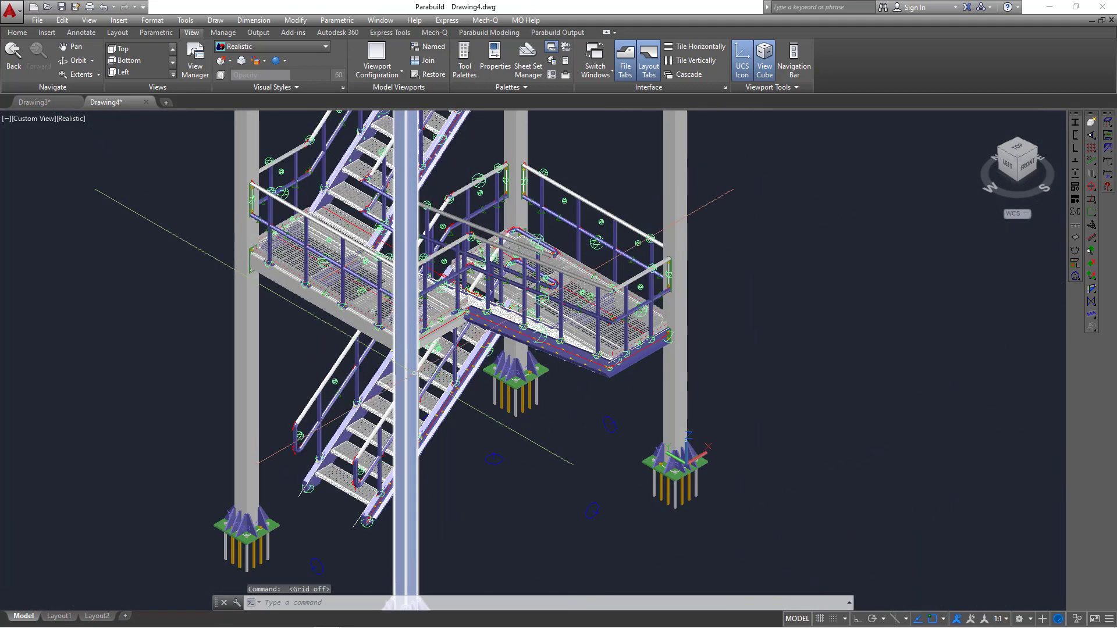
- Set the 3D navigation mode to Constrained Orbit
right_click(798, 271)
click(845, 397)
right_click(794, 279)
mouse_move(874, 318)
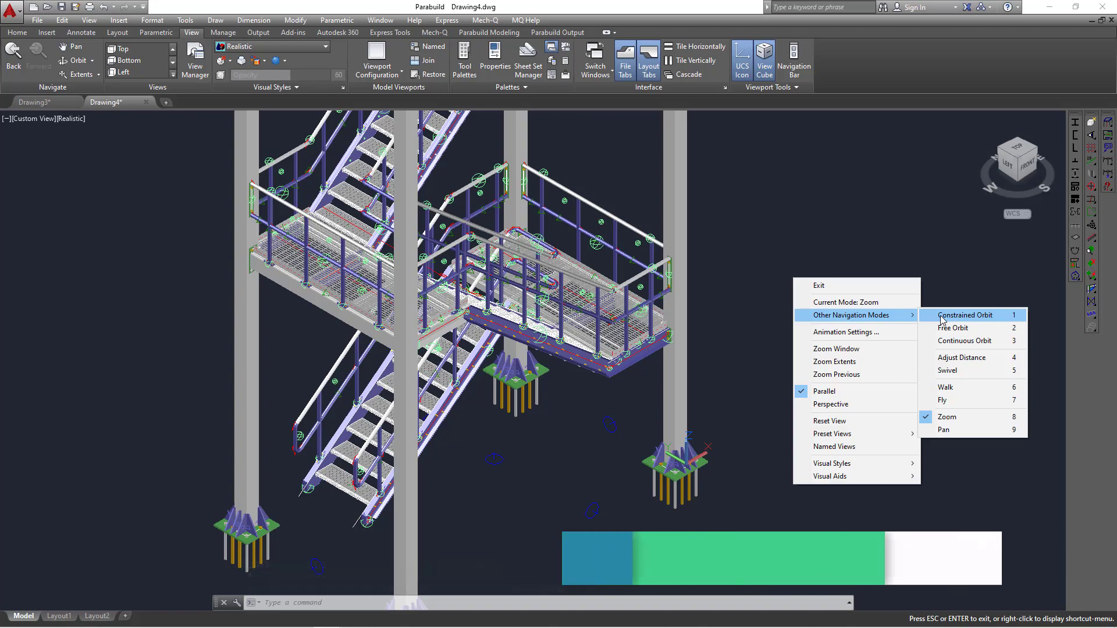
click(979, 320)
- Orbit around the staircase to examine its landings, rear flights, railings and the cranked stringer joints from several sides
drag(639, 317, 394, 394)
scroll(394, 395, up, 10)
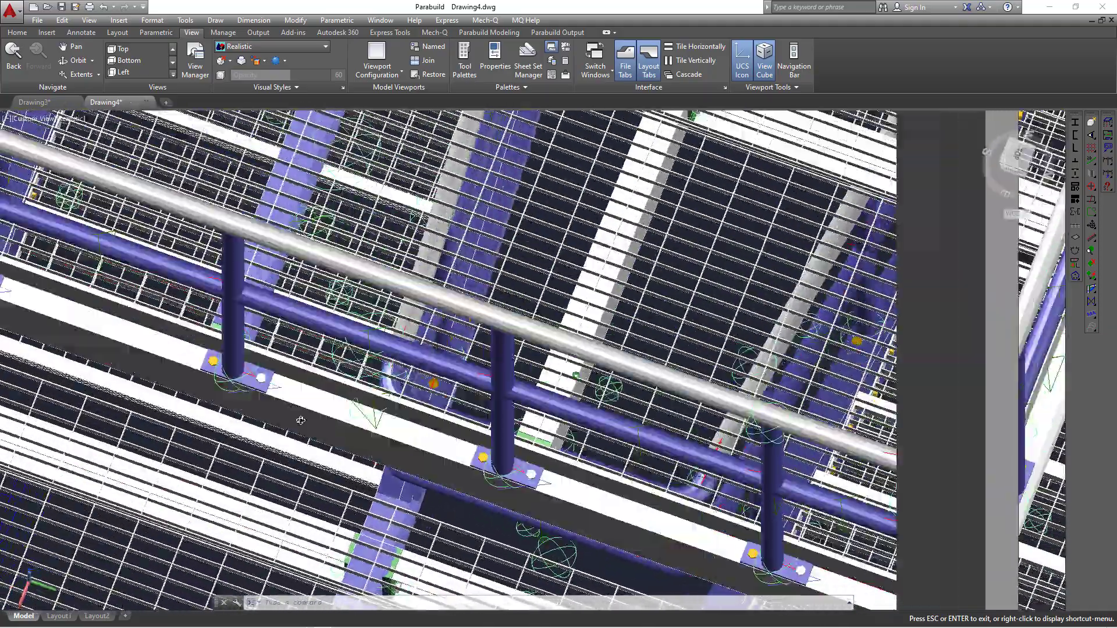
scroll(300, 420, down, 10)
drag(300, 420, 489, 343)
scroll(489, 343, down, 3)
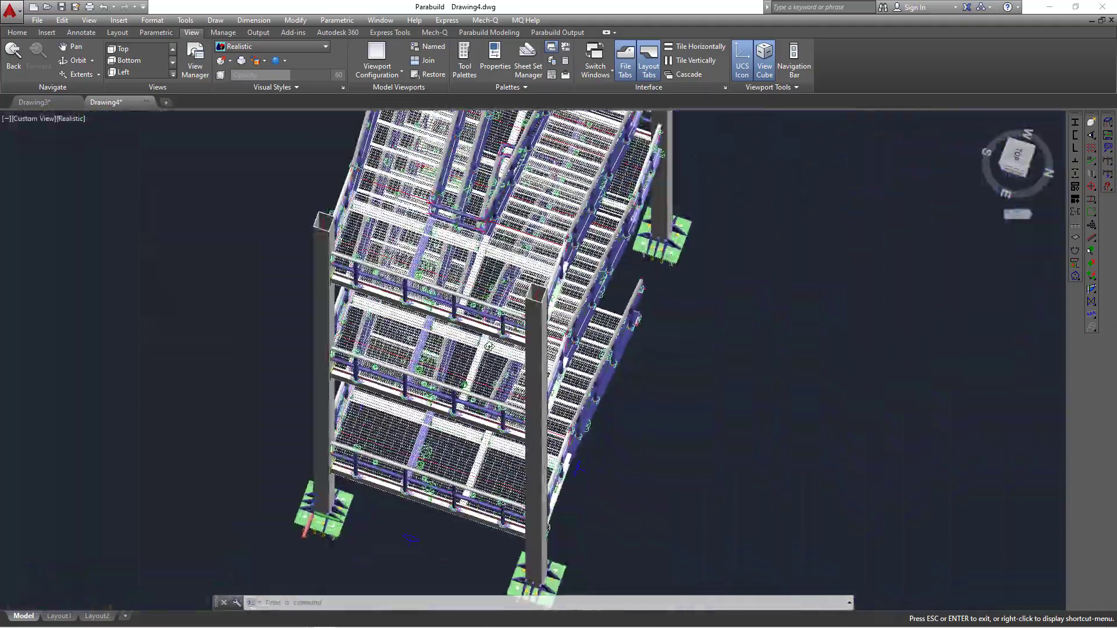
scroll(430, 284, up, 10)
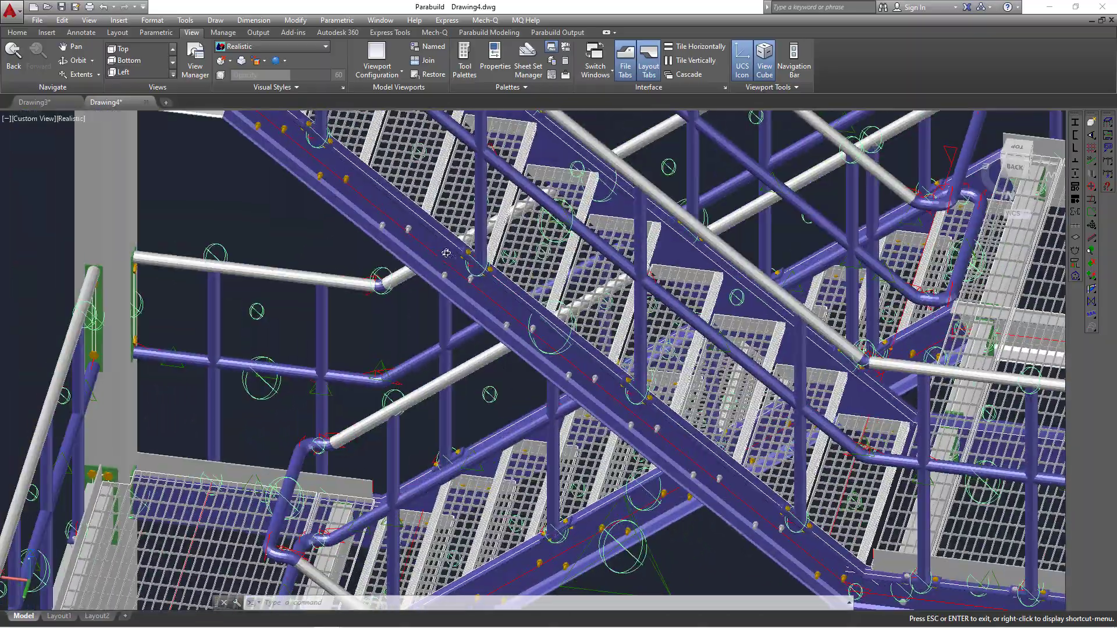
scroll(445, 252, down, 5)
drag(446, 252, 512, 309)
scroll(327, 322, up, 3)
scroll(524, 308, down, 2)
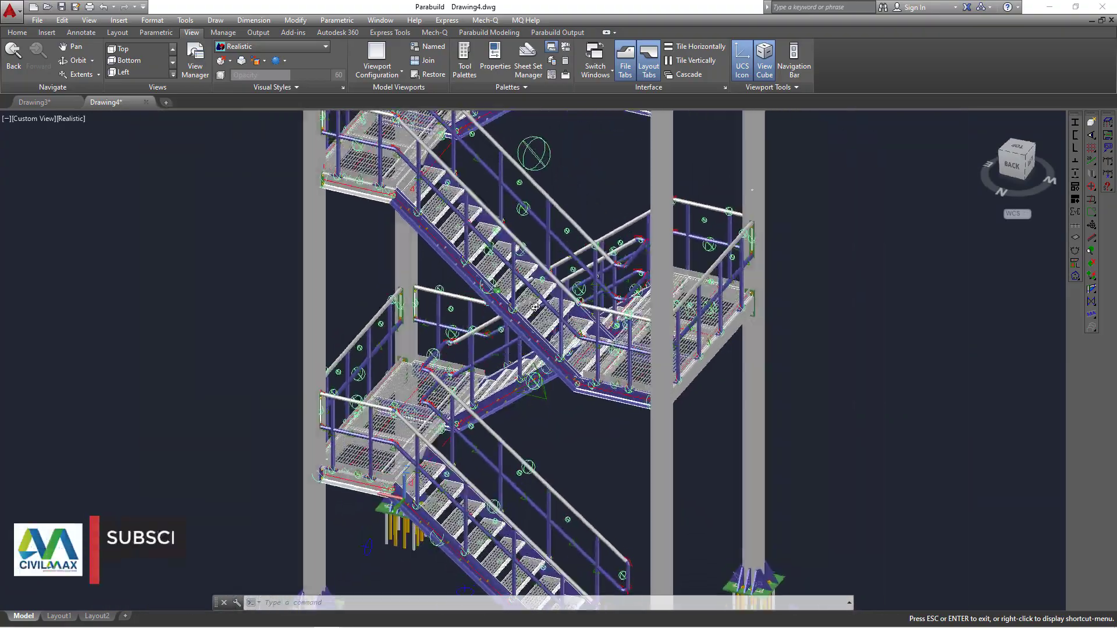
scroll(397, 474, up, 3)
scroll(419, 442, down, 2)
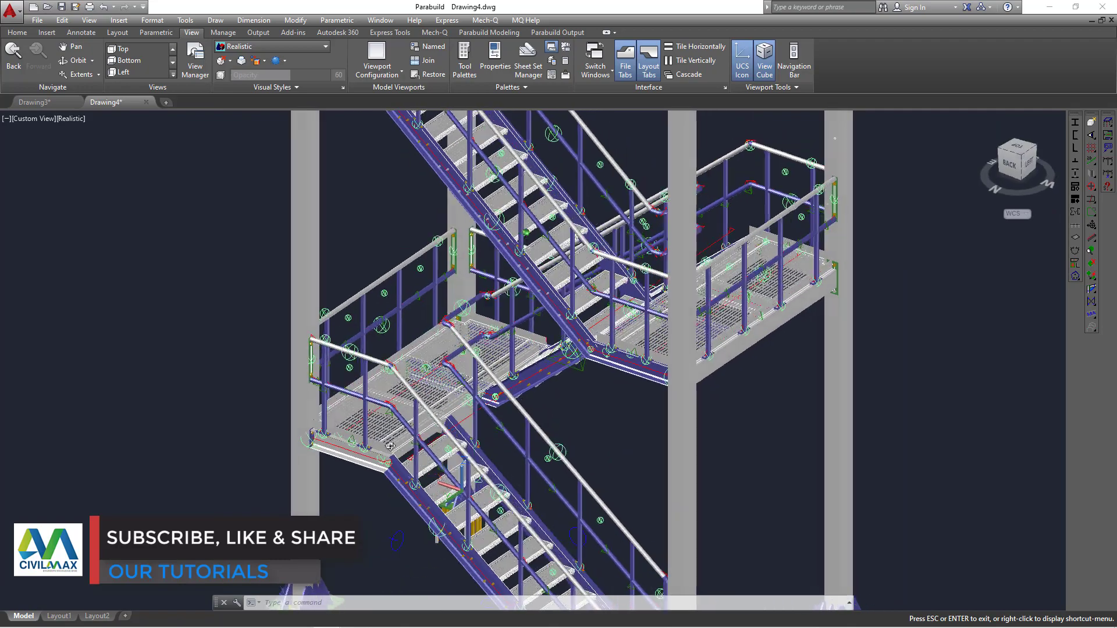
scroll(529, 359, up, 8)
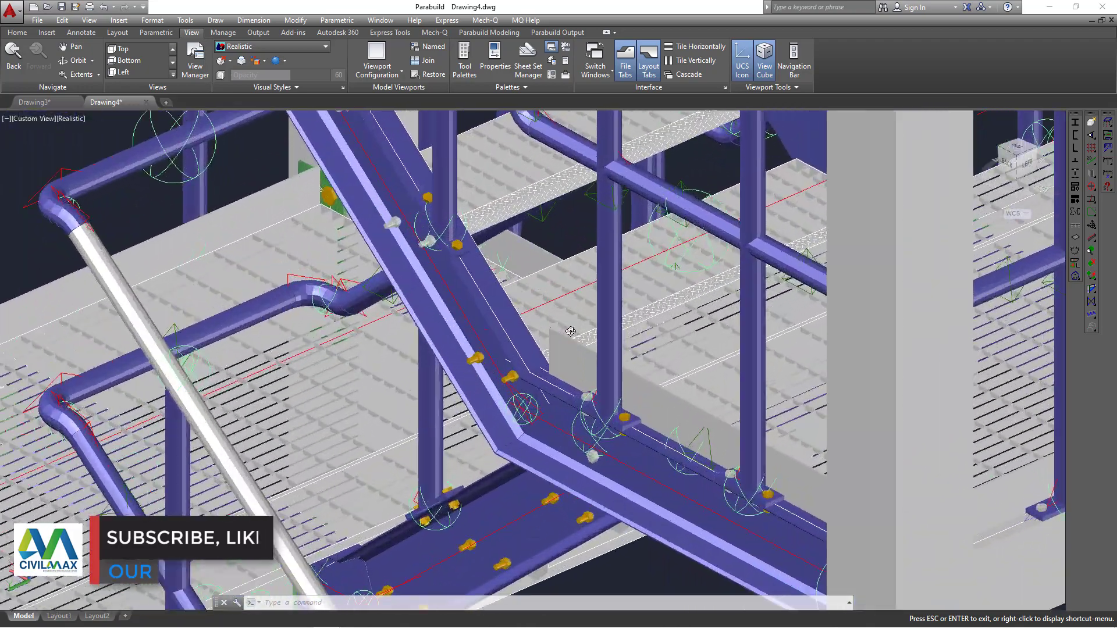
scroll(552, 346, down, 8)
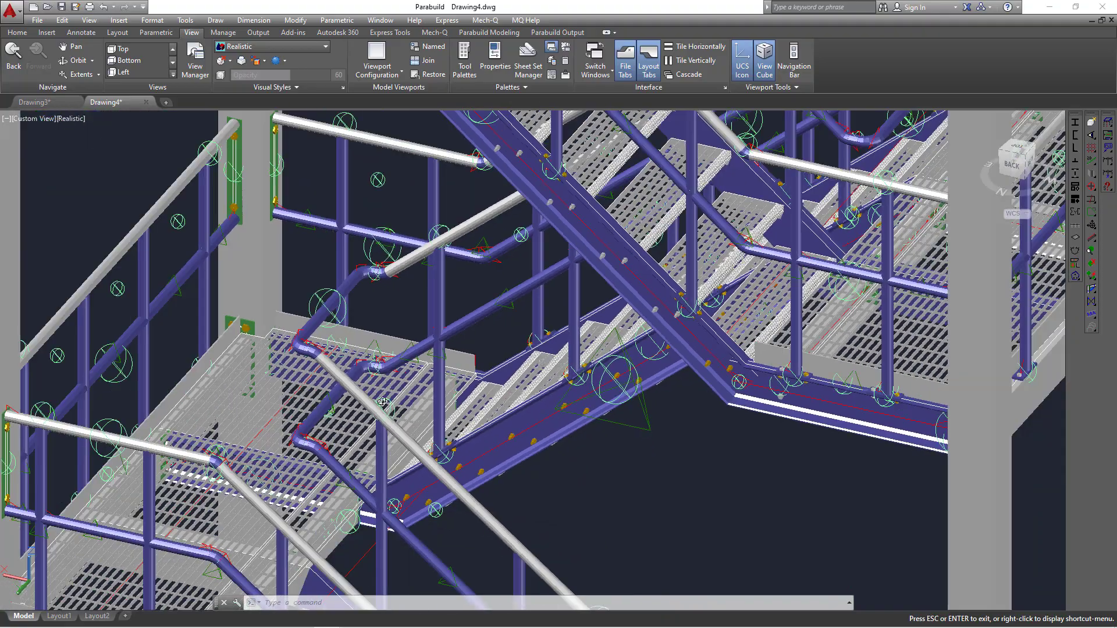
drag(383, 402, 477, 359)
drag(429, 398, 402, 363)
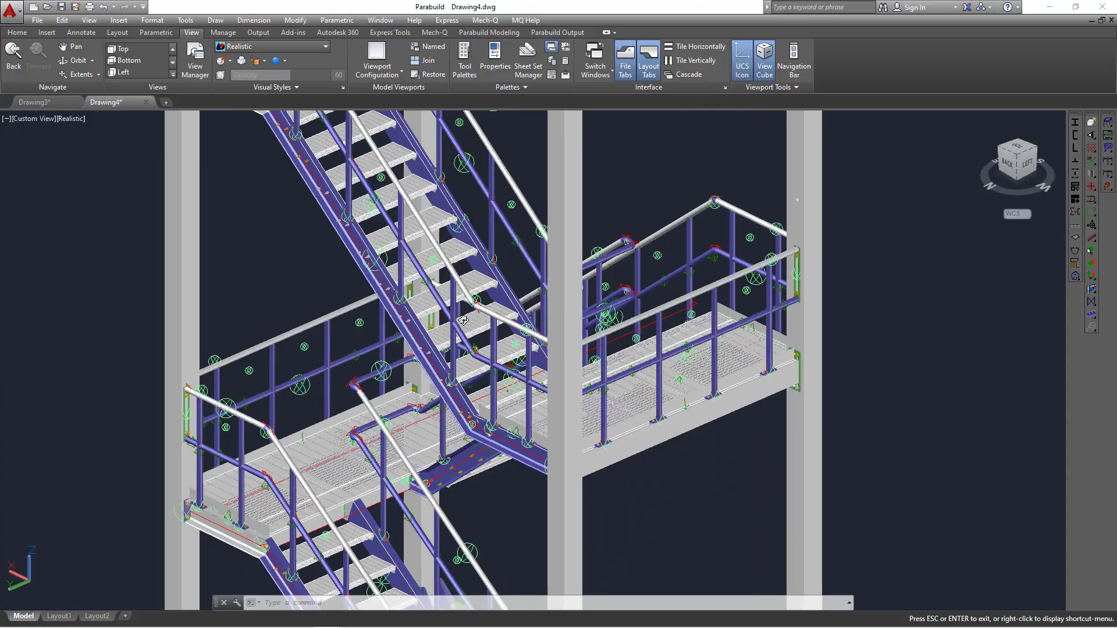
drag(463, 320, 433, 418)
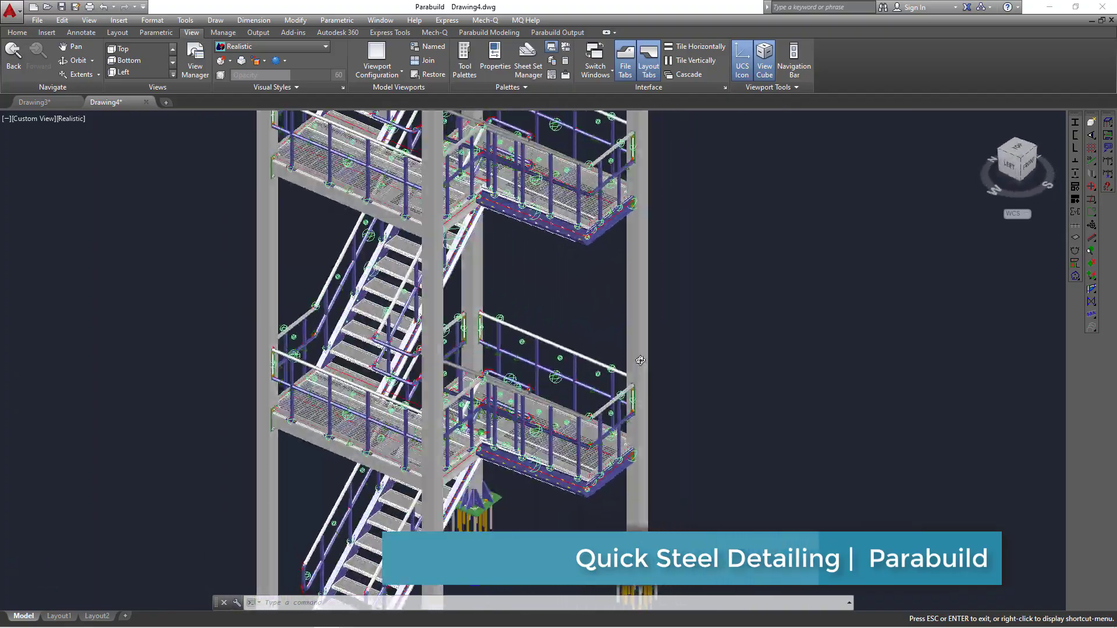
- Inspect the bolts fixing the treads to the stringers and the bolted base plates of the landing railing posts
scroll(375, 377, up, 10)
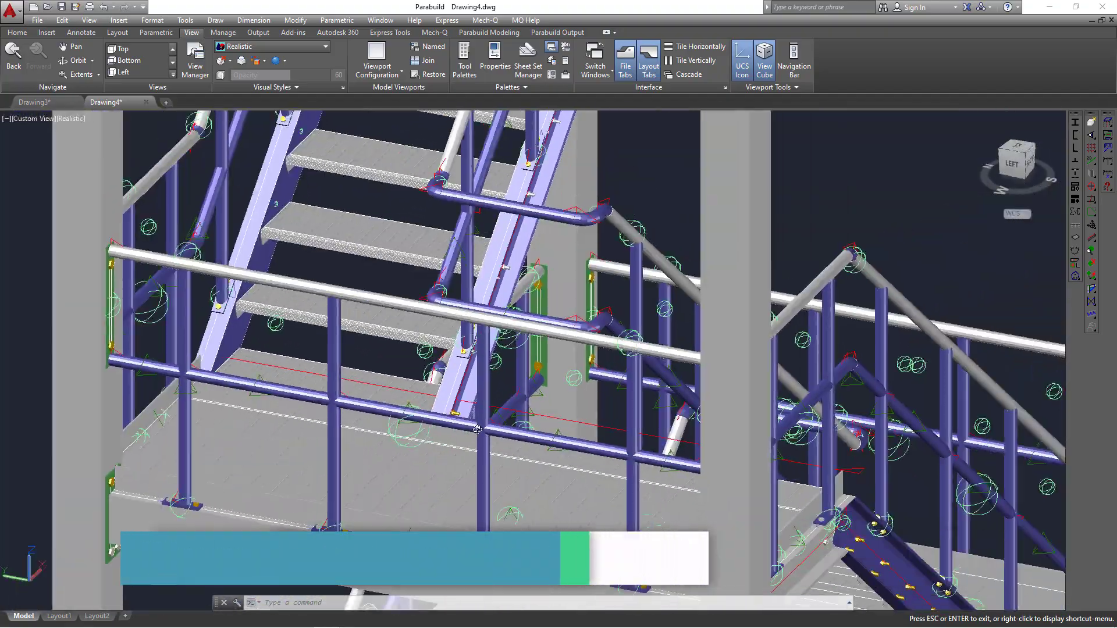
drag(442, 366, 372, 294)
scroll(349, 279, up, 8)
scroll(340, 273, up, 10)
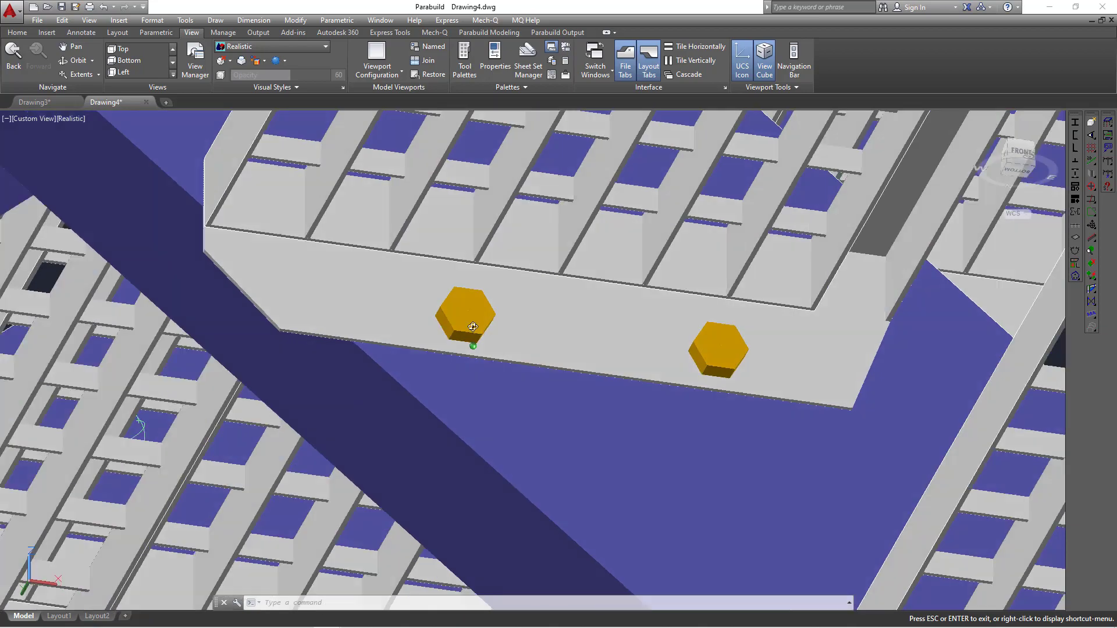
drag(472, 326, 555, 342)
scroll(523, 279, down, 10)
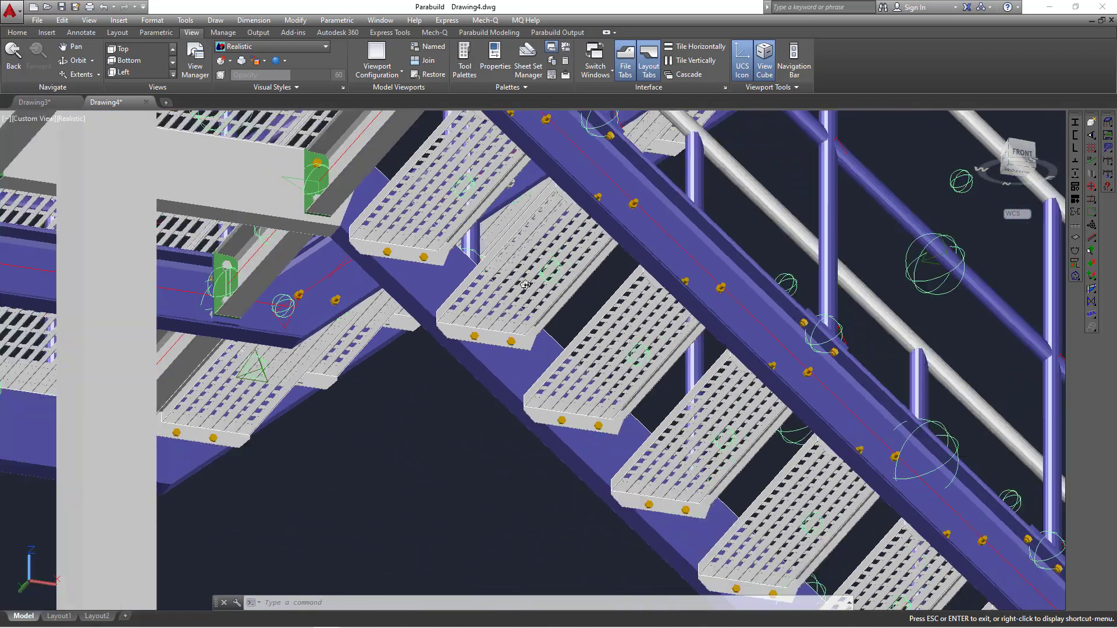
scroll(525, 285, down, 5)
drag(525, 284, 546, 351)
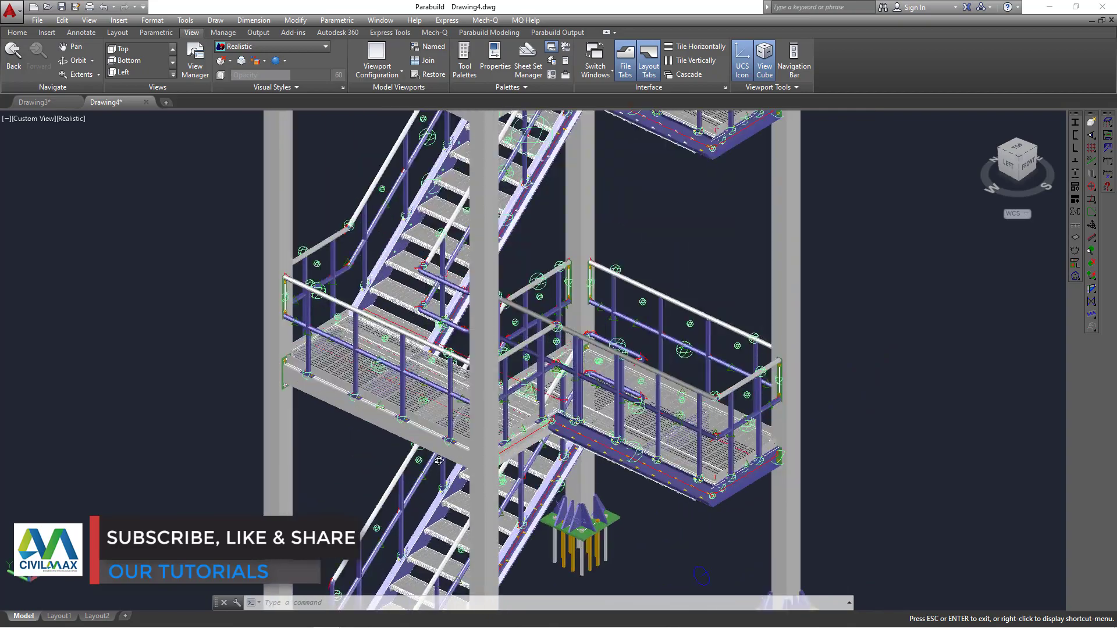
scroll(445, 462, up, 10)
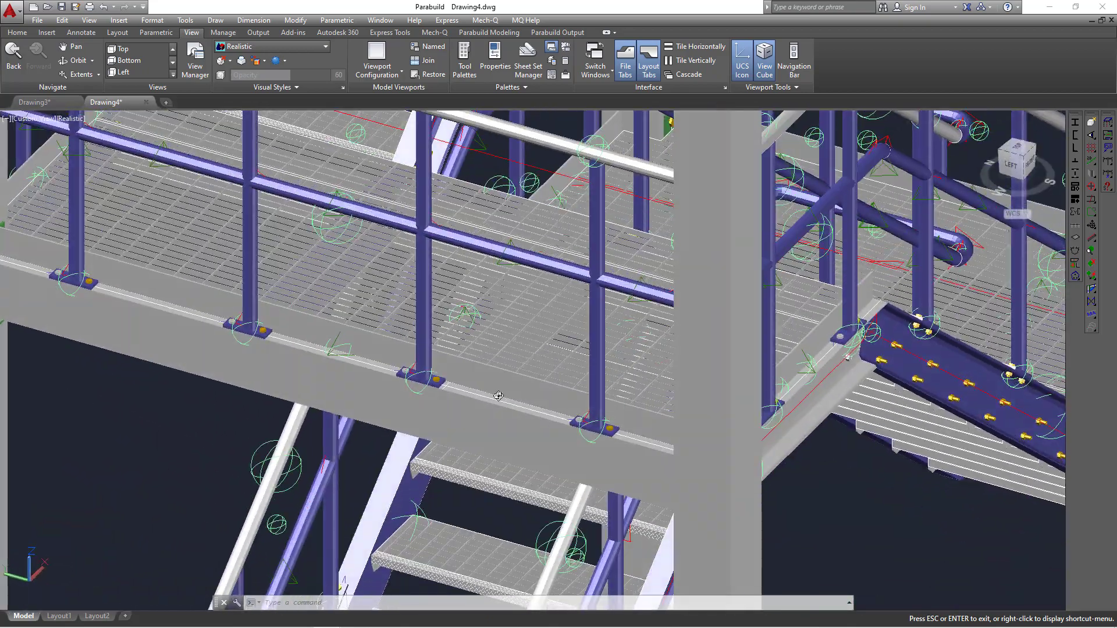
scroll(526, 406, up, 8)
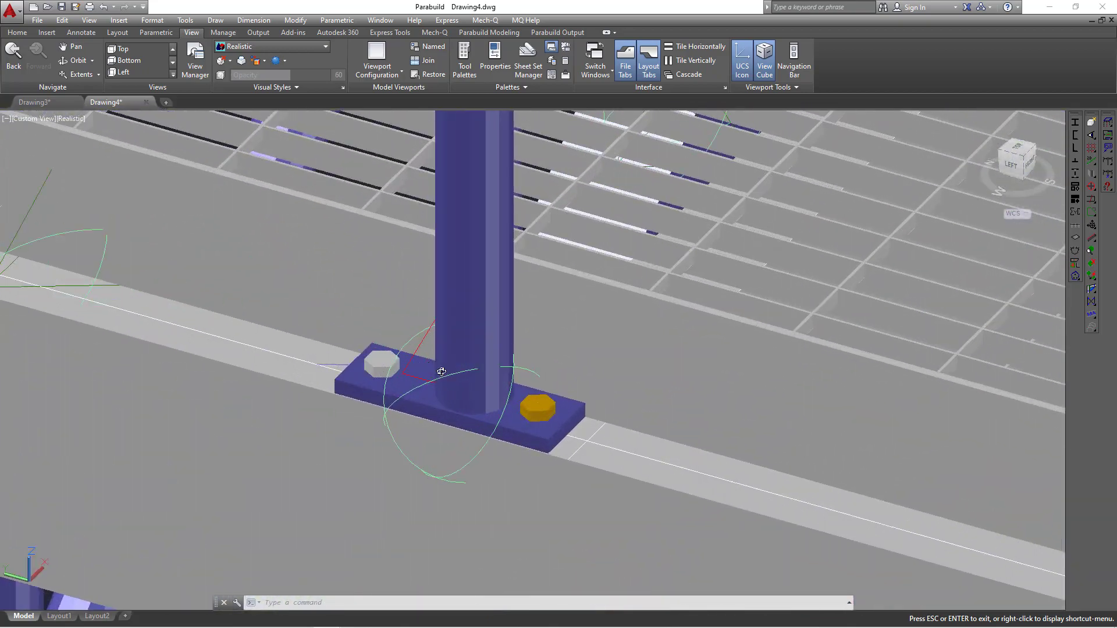
scroll(442, 371, down, 10)
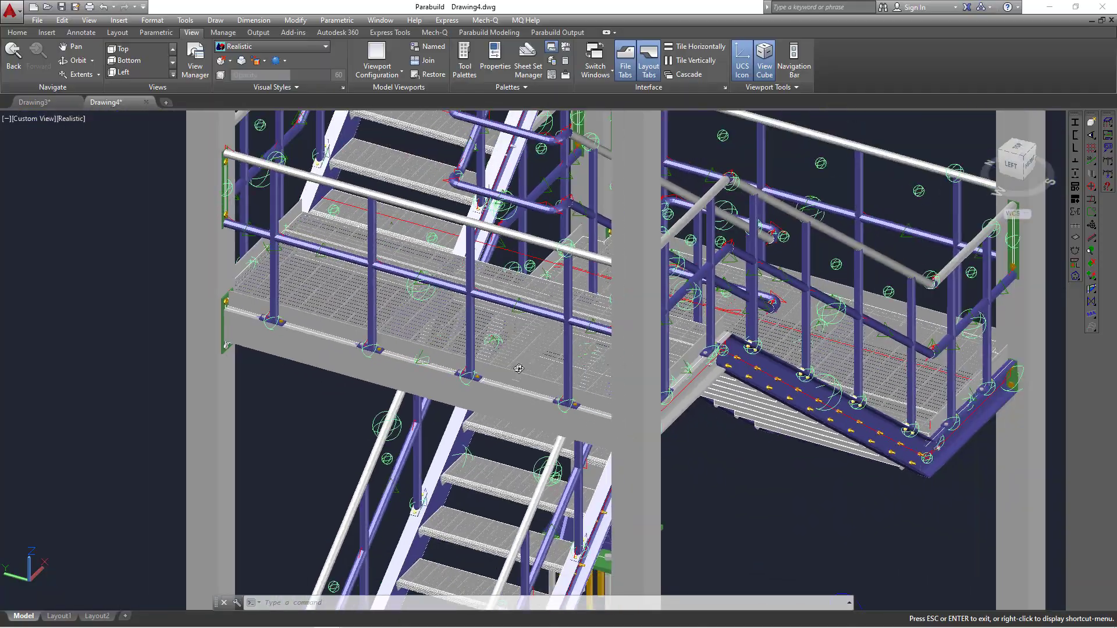
- Orbit to the front side of the staircase, examine its flights, landings and railings, and end the orbit
scroll(520, 367, down, 8)
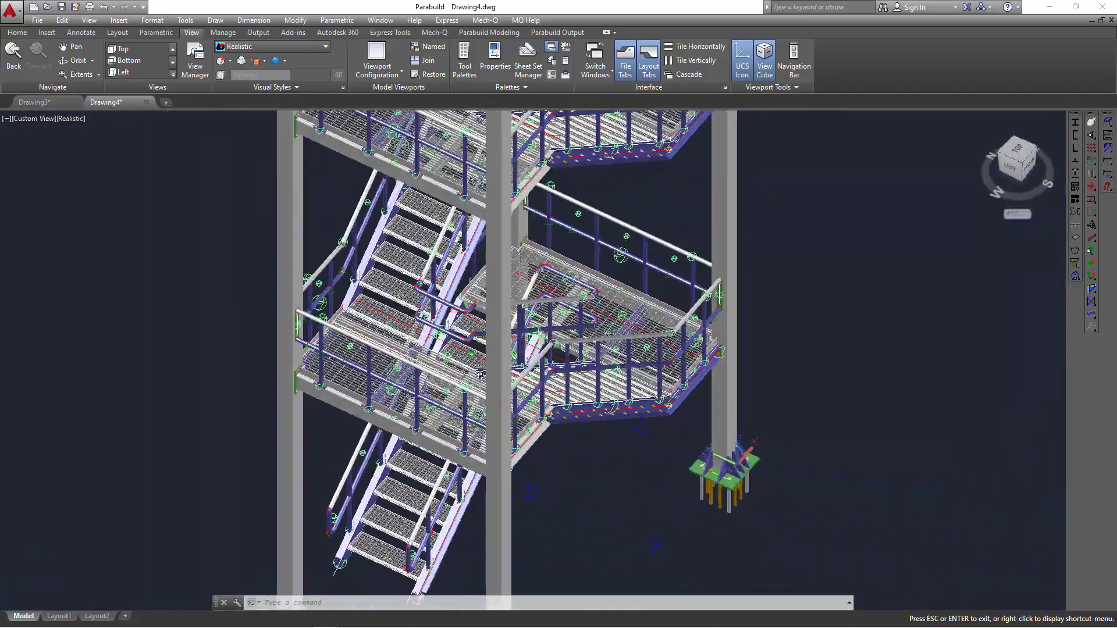
drag(479, 375, 416, 324)
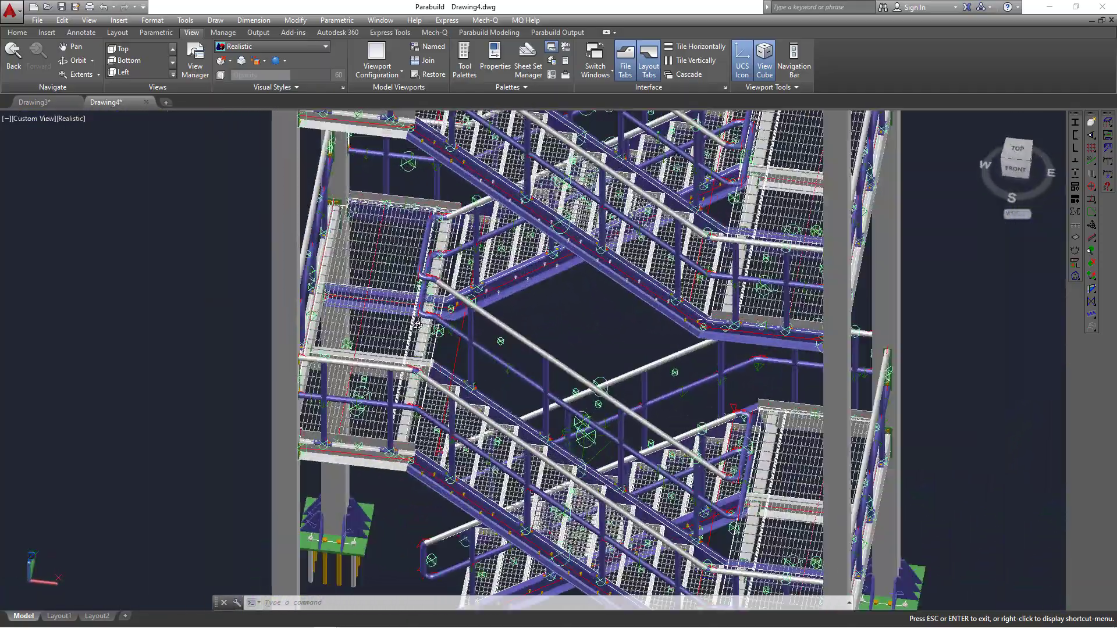
scroll(417, 324, up, 5)
right_click(653, 276)
click(674, 282)
scroll(675, 281, down, 6)
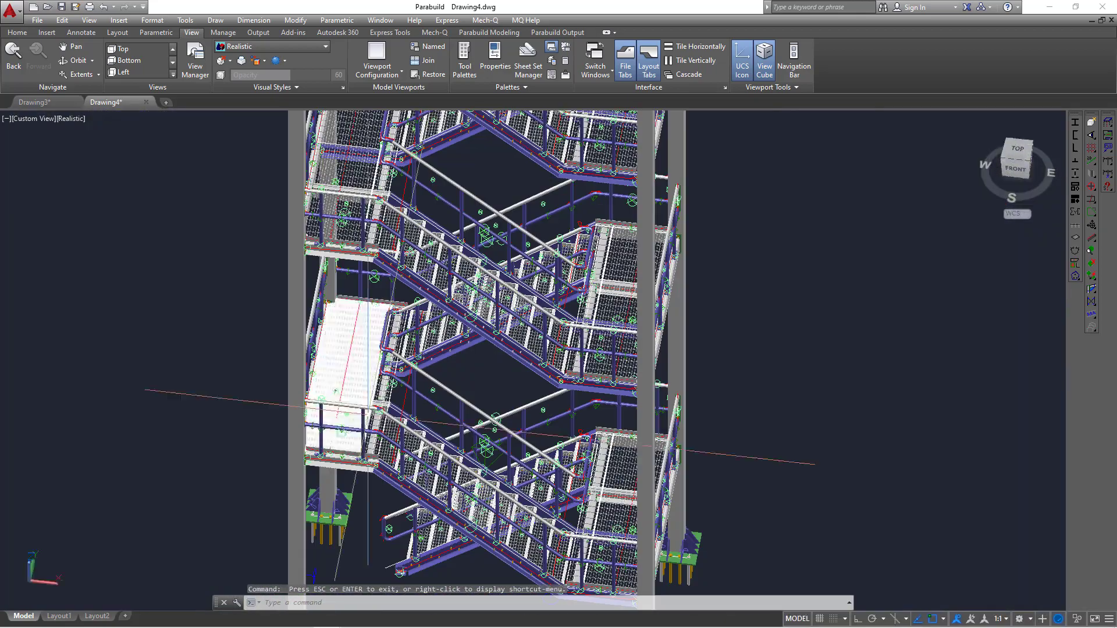
scroll(425, 391, up, 4)
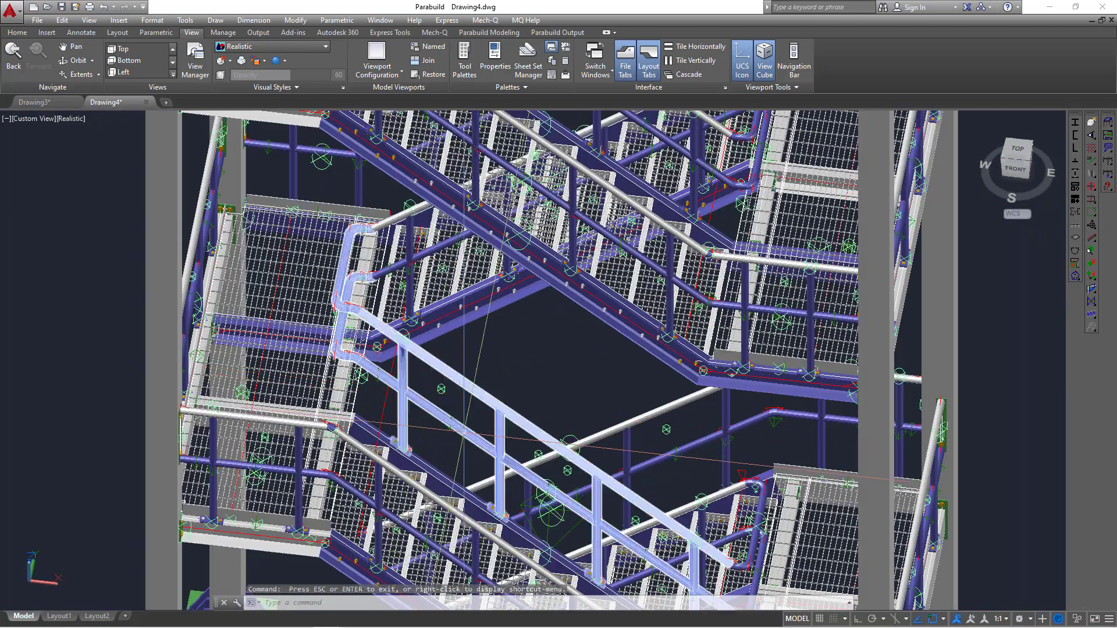
- Generate the position and assembly sheets for the whole staircase, continuing without locking the revision
click(557, 33)
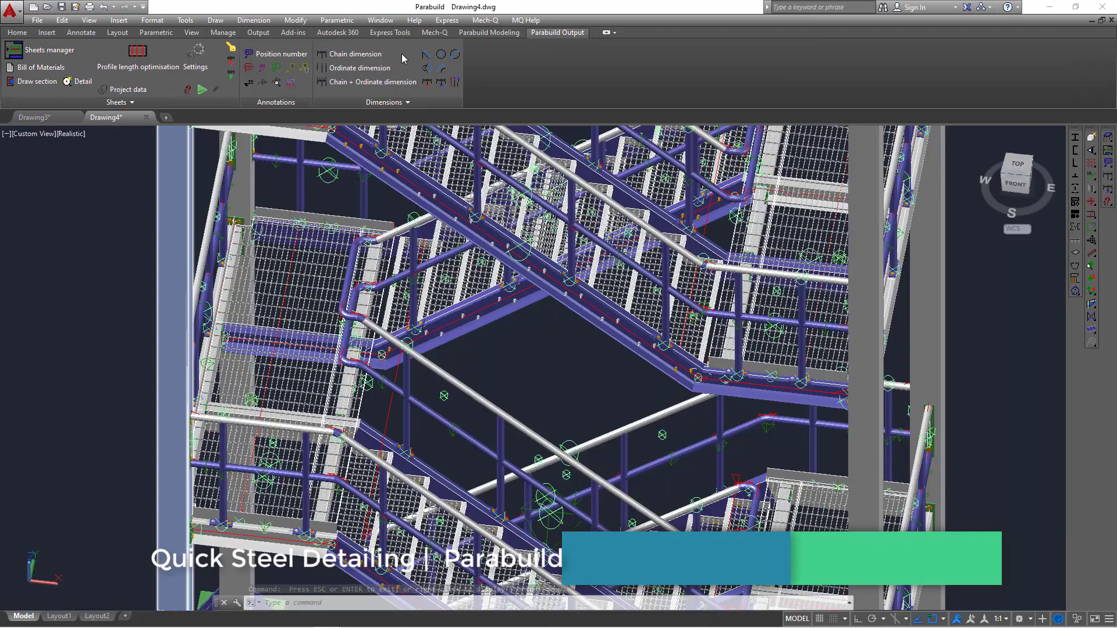
click(74, 56)
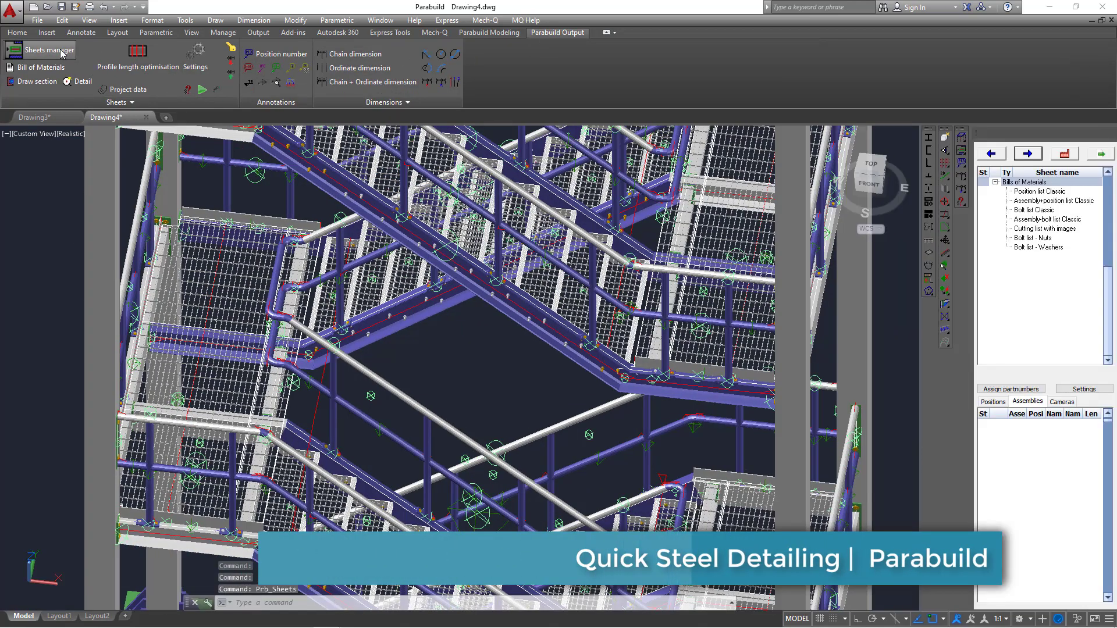
click(1064, 155)
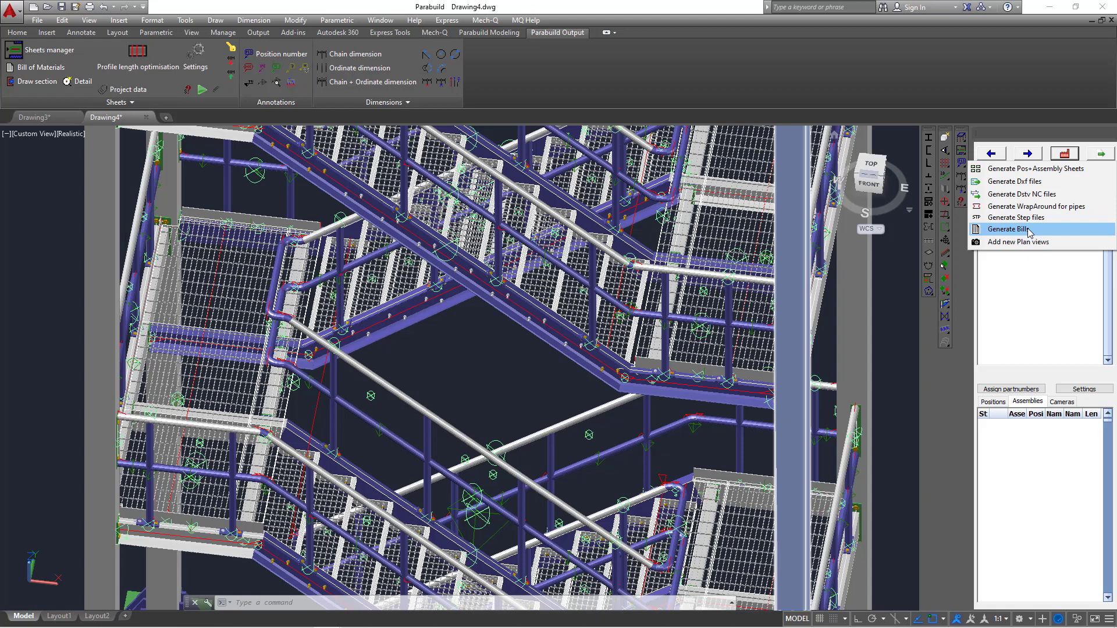
click(1035, 168)
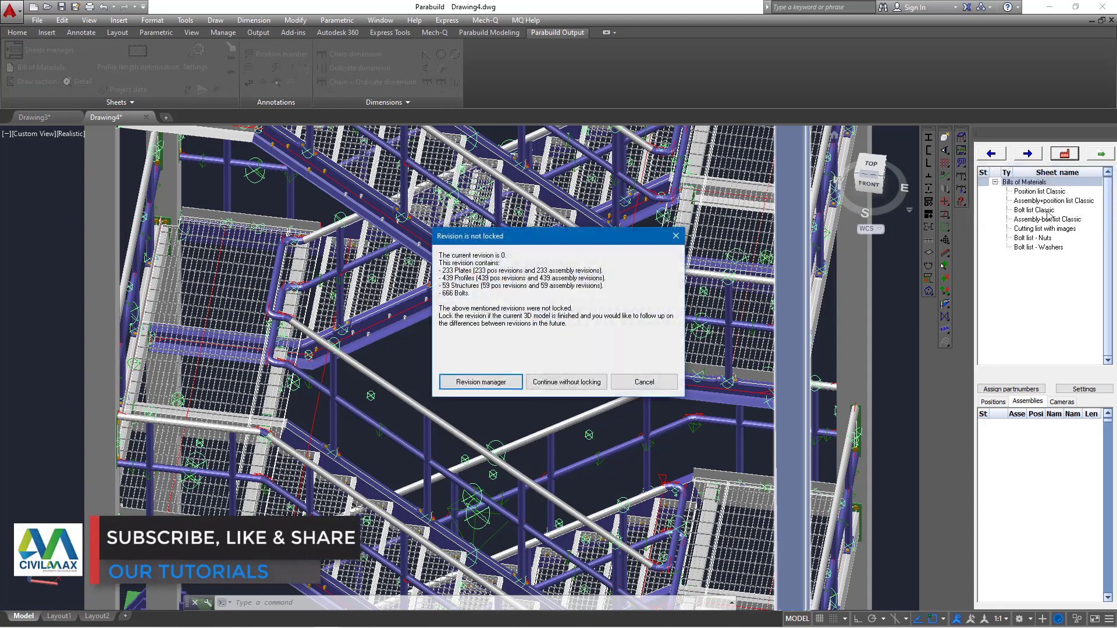
click(576, 383)
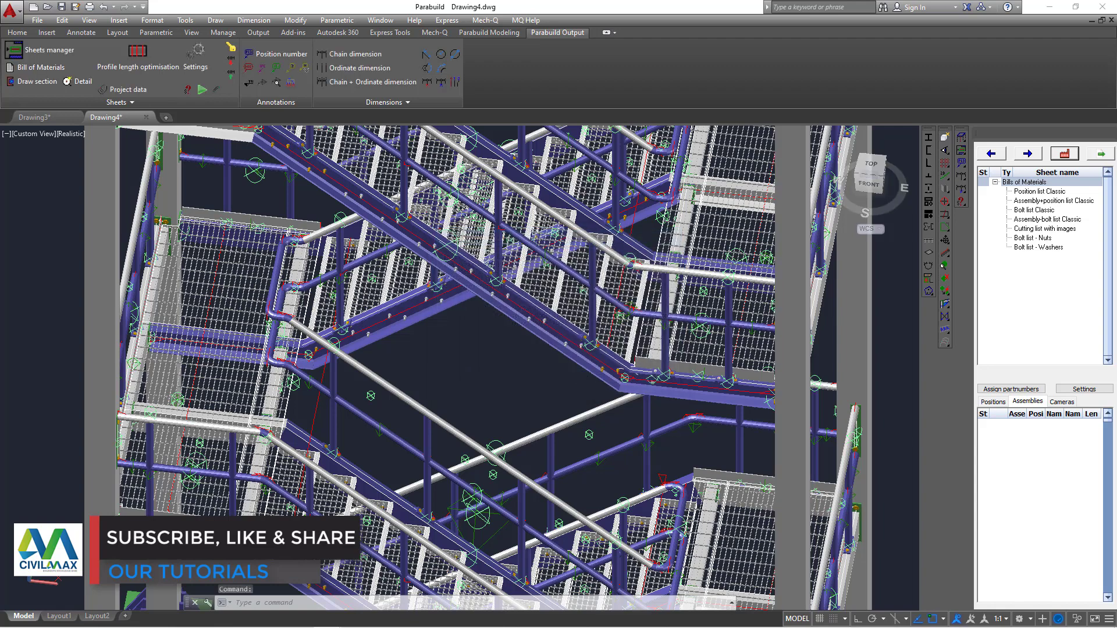
click(493, 408)
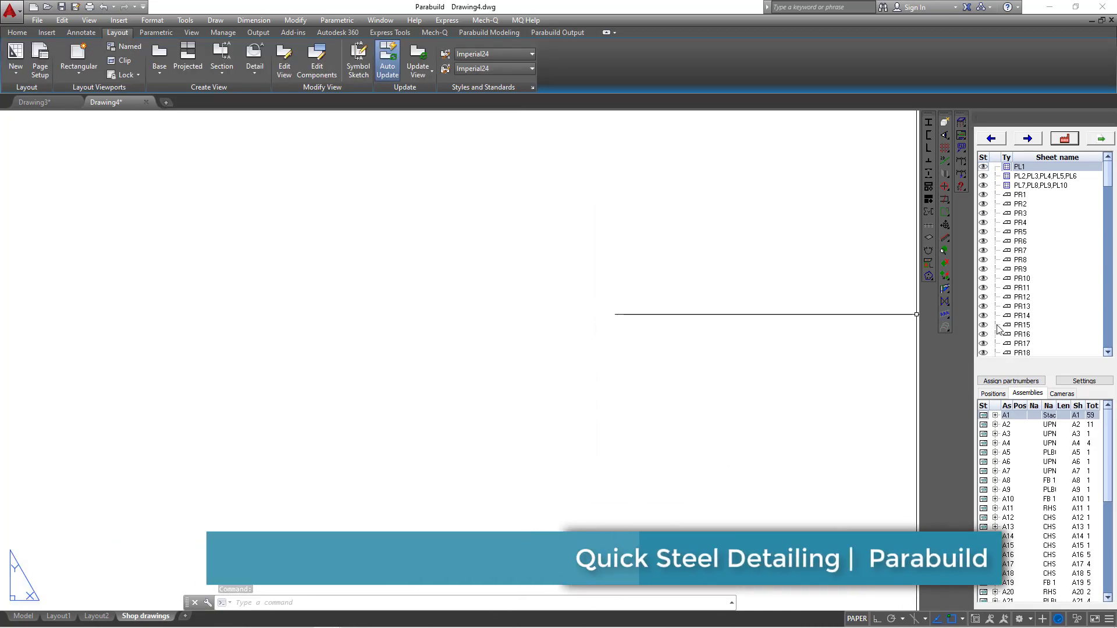
- Open the generated sheets of profile PR4 and hollow-section assembly A11 to review their dimensioned drawings
double_click(1020, 224)
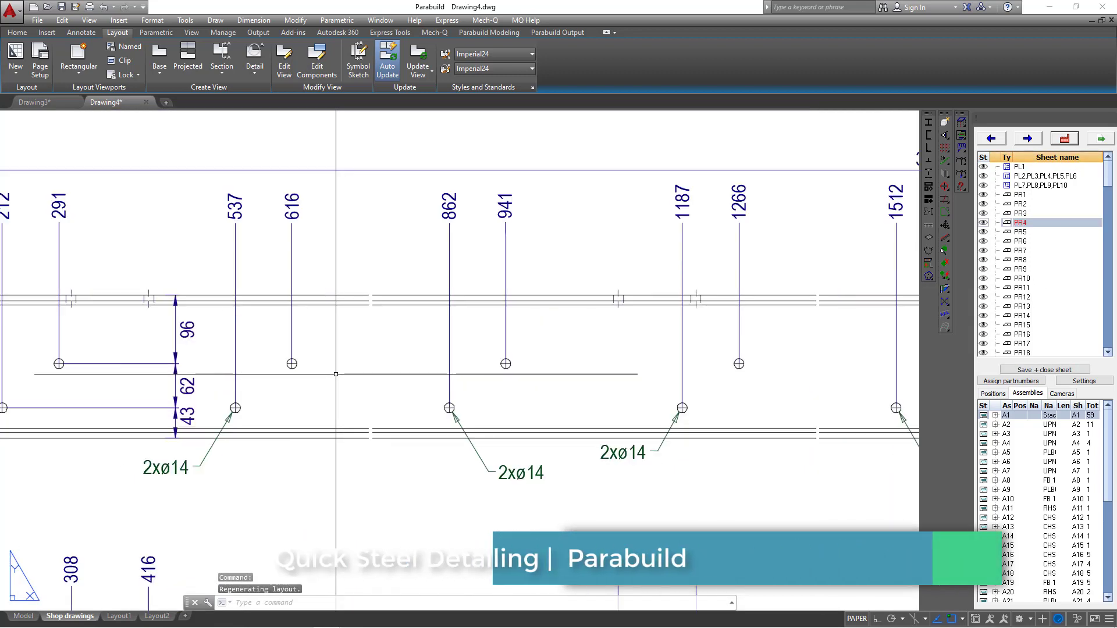
scroll(1019, 314, down, 10)
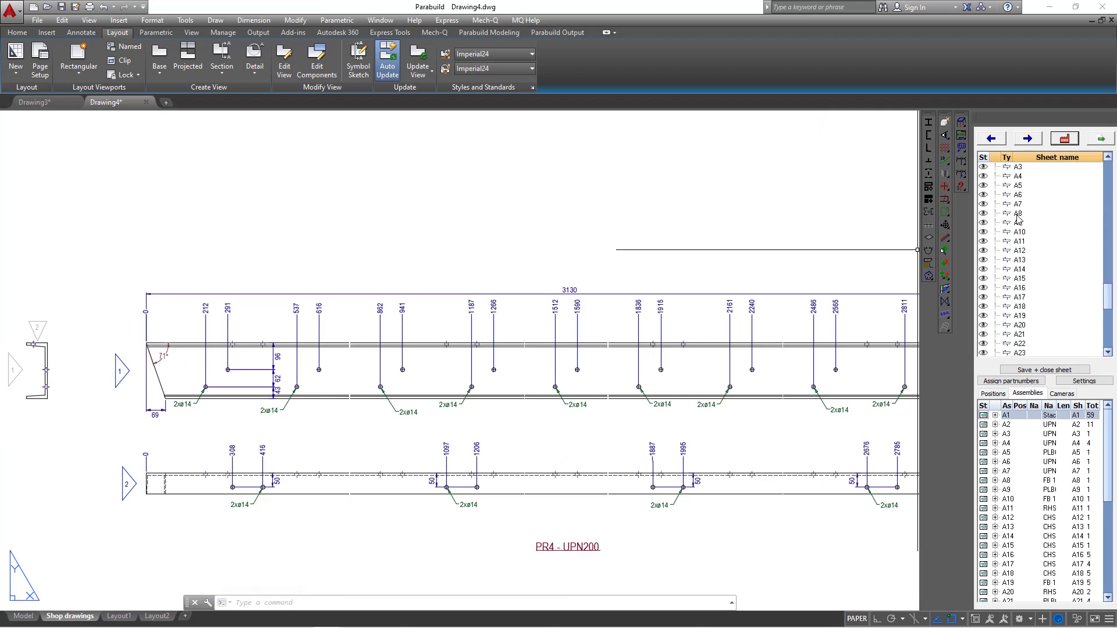
double_click(1017, 214)
double_click(1019, 278)
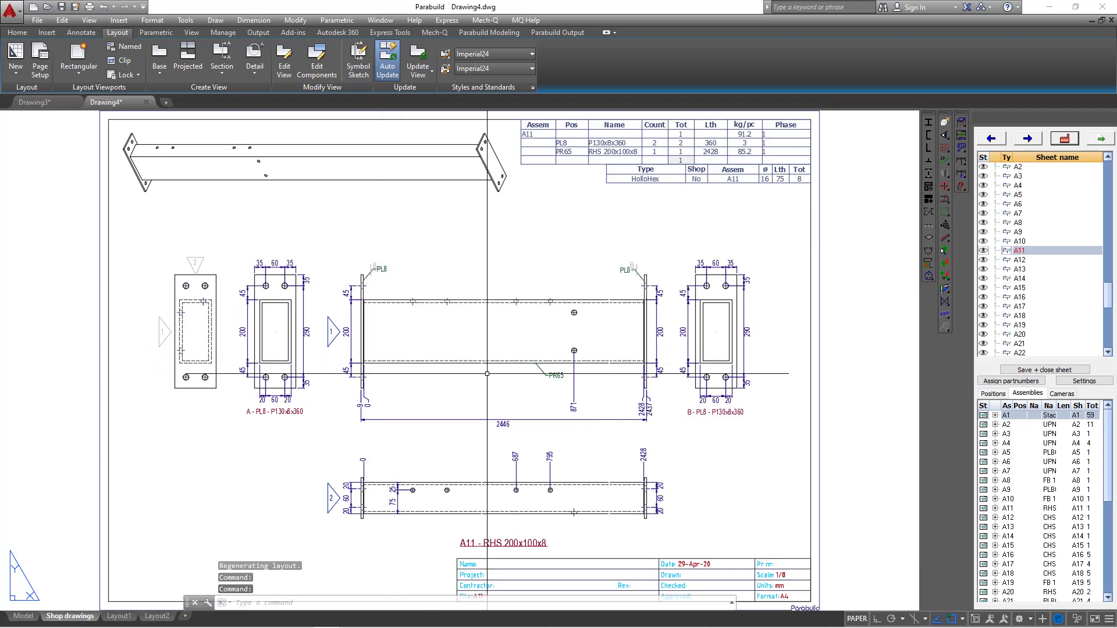
- Open the railing assembly sheets A14, A15 and A16 one after another to review their drawings
double_click(1018, 279)
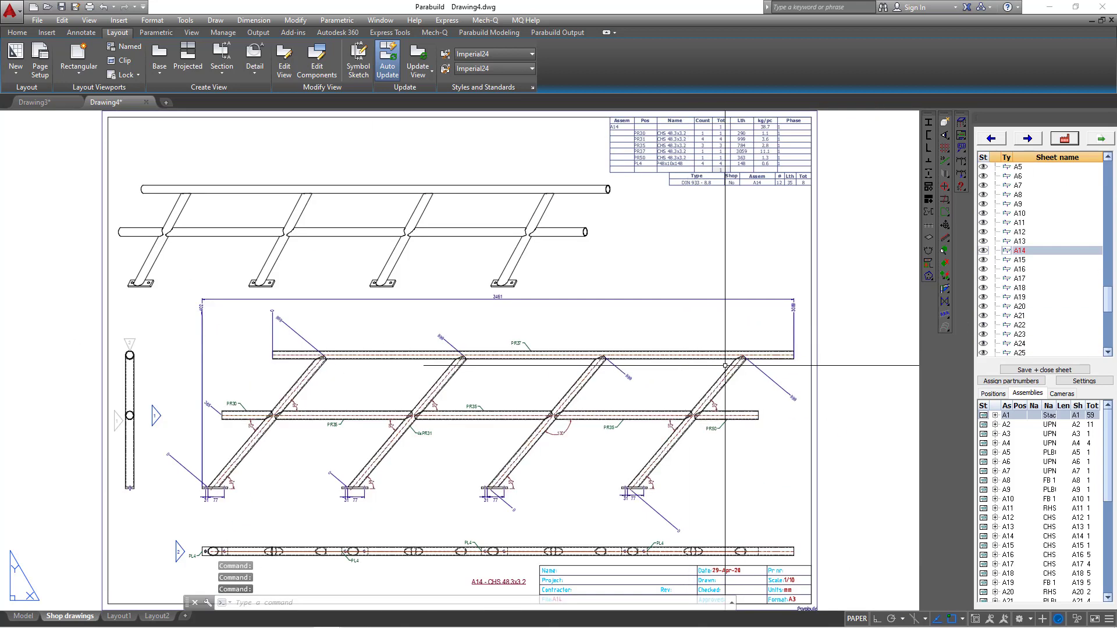
double_click(1019, 259)
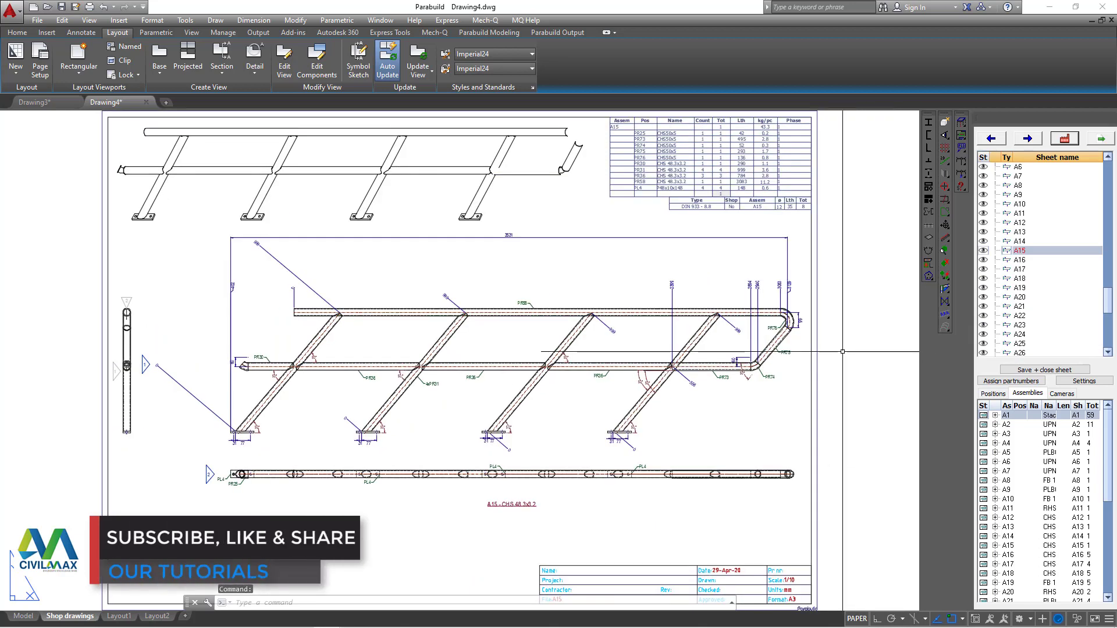
double_click(1021, 261)
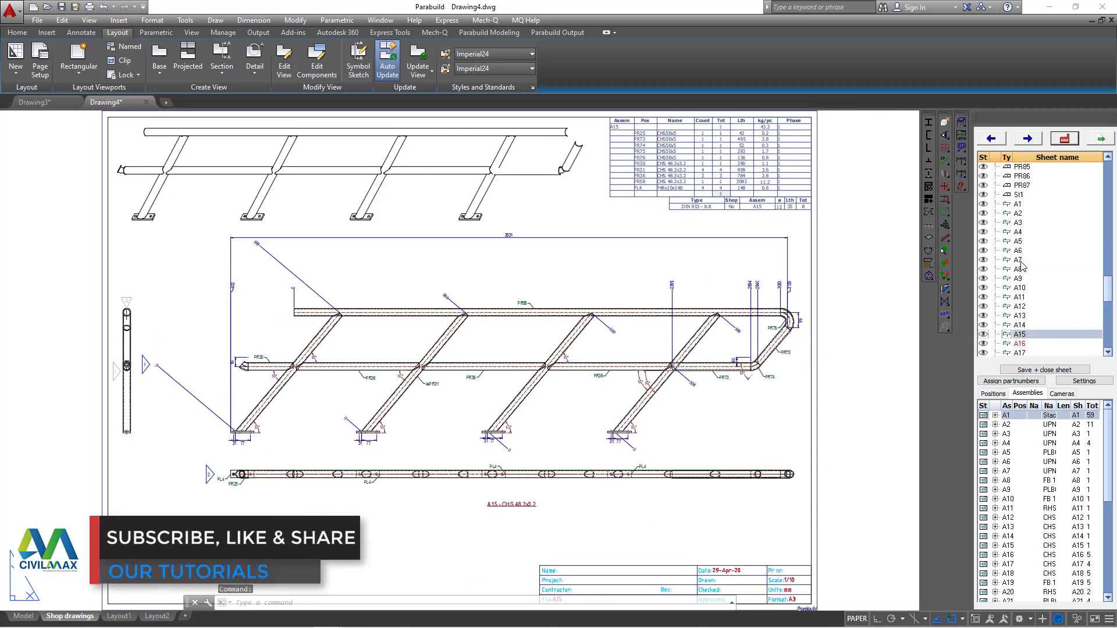
scroll(372, 248, up, 5)
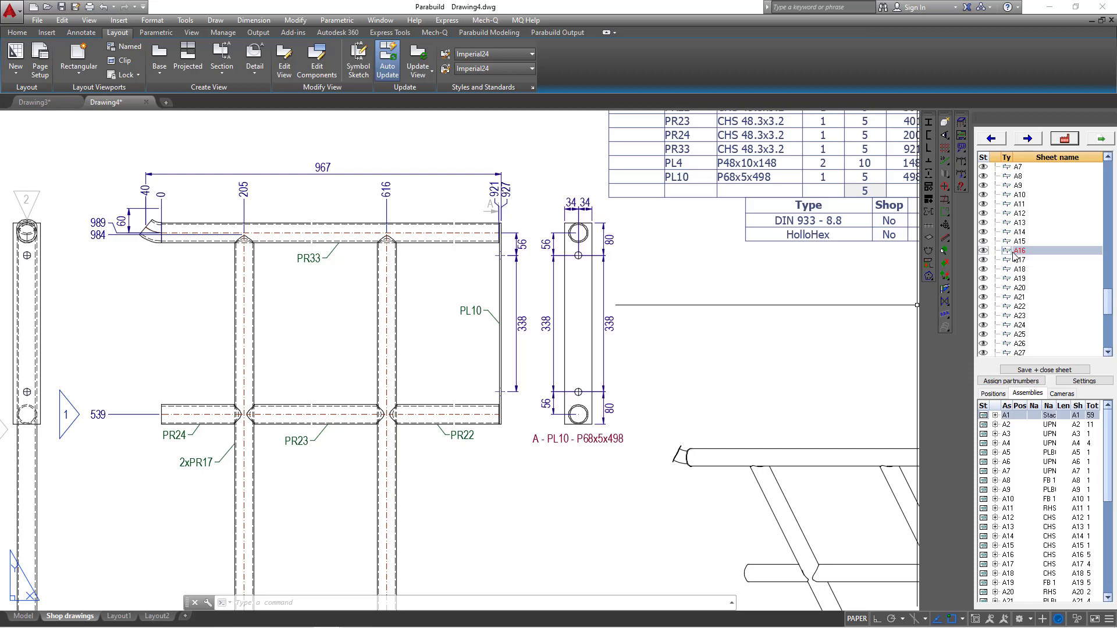
- Print sheet A16 as a PDF file, using the DWG To PDF.pc3 printer, a centred plot and monochrome.ctb
right_click(1015, 257)
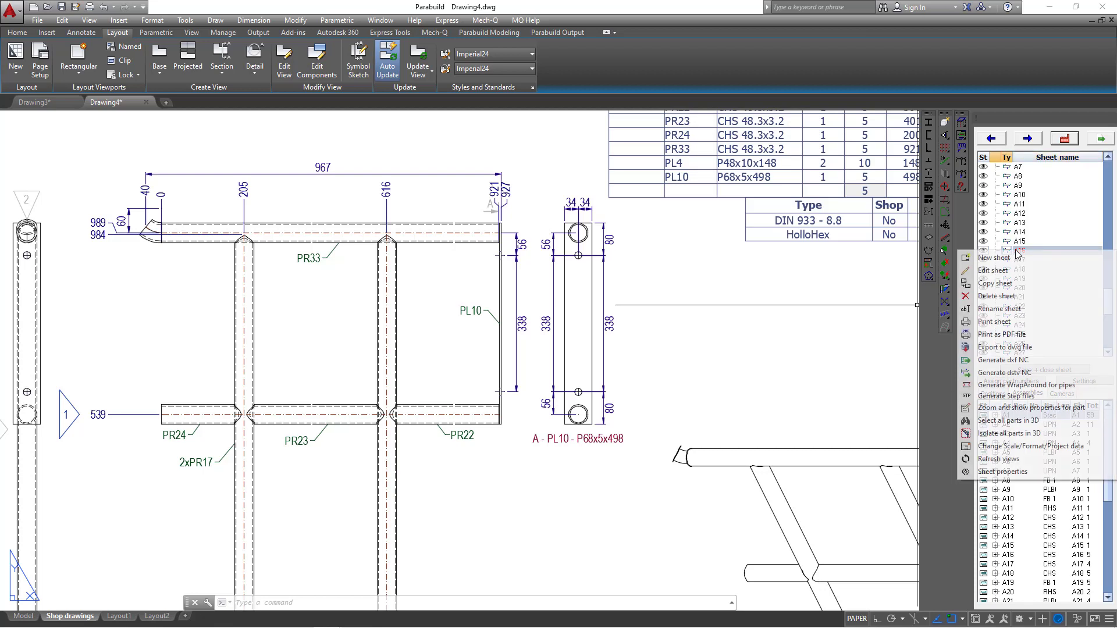
click(1016, 336)
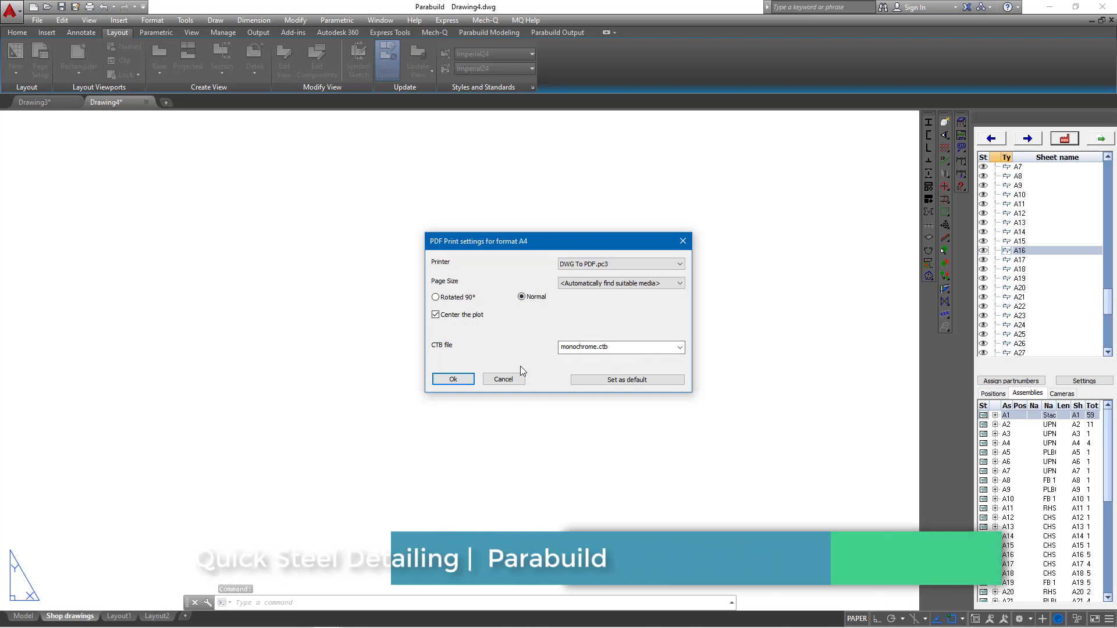
click(453, 379)
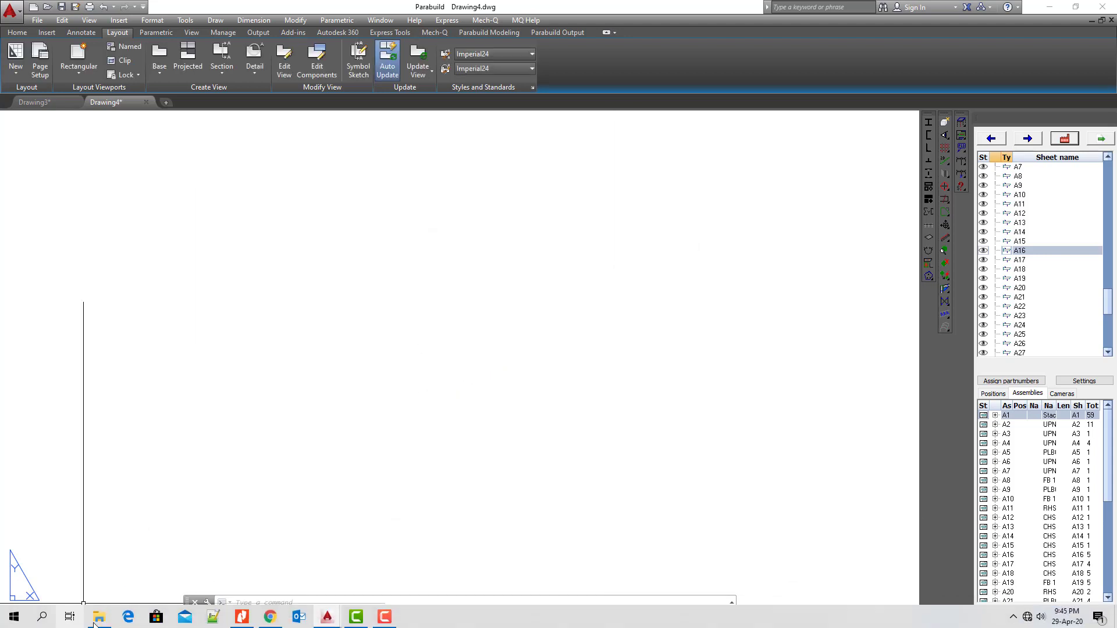
- Open the A16 PDF from Local Disk (C:) in File Explorer and inspect the railing's front view and post base plates
click(99, 617)
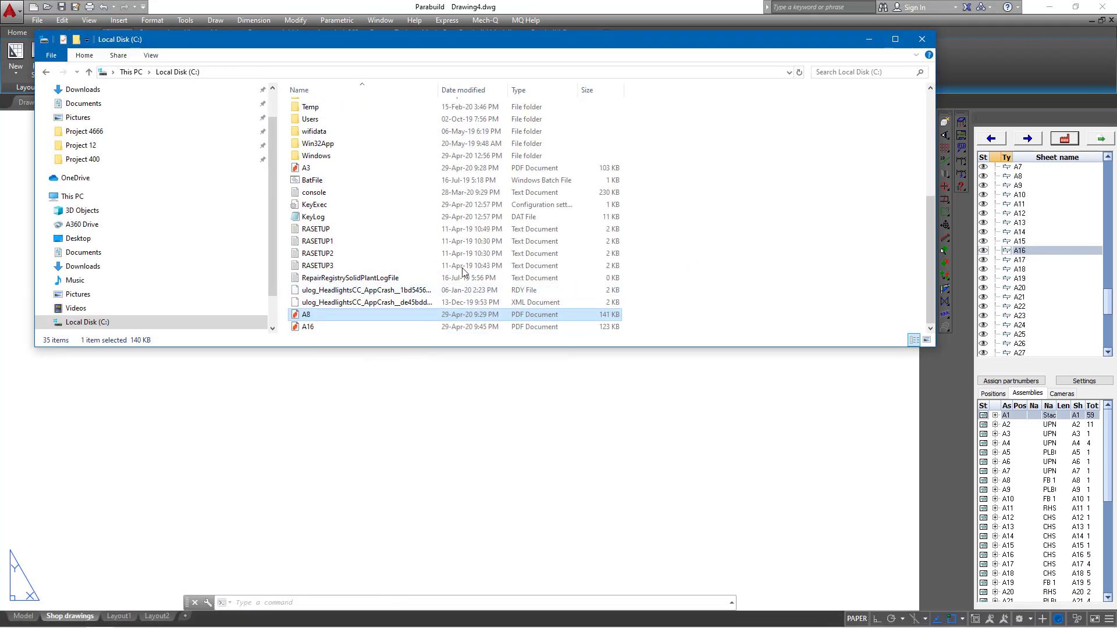
double_click(311, 326)
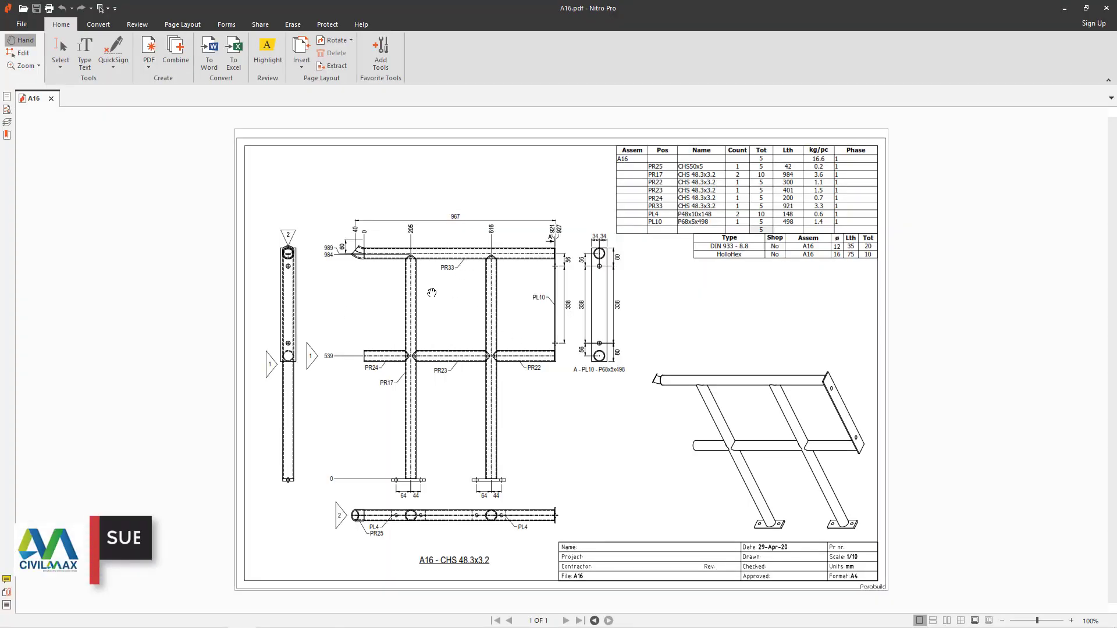
right_click(430, 279)
click(445, 292)
click(445, 293)
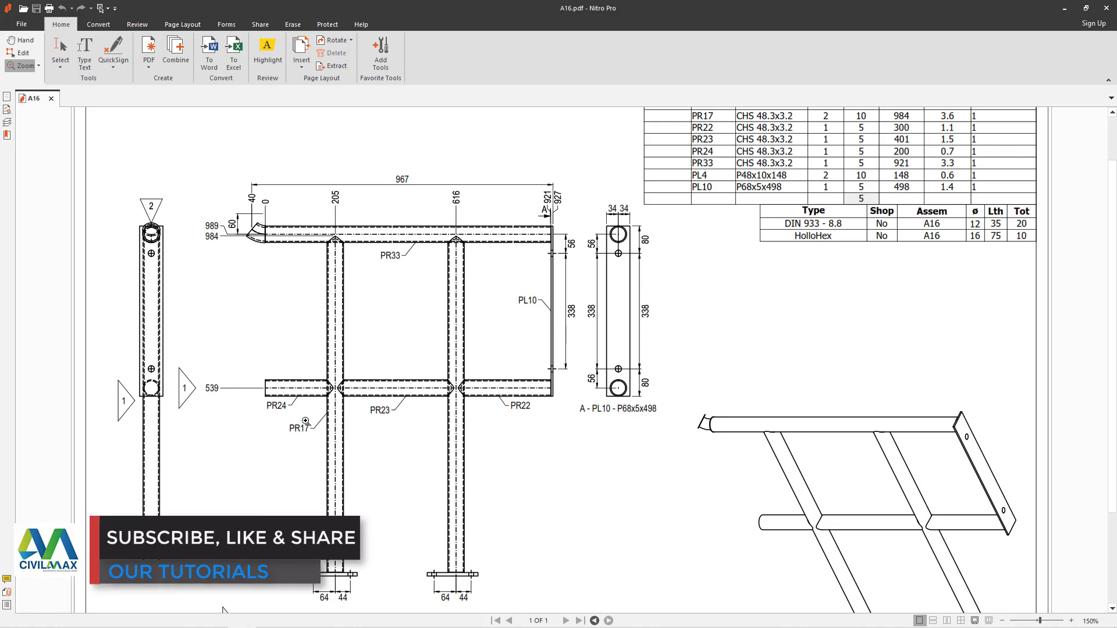
click(232, 379)
scroll(395, 374, down, 5)
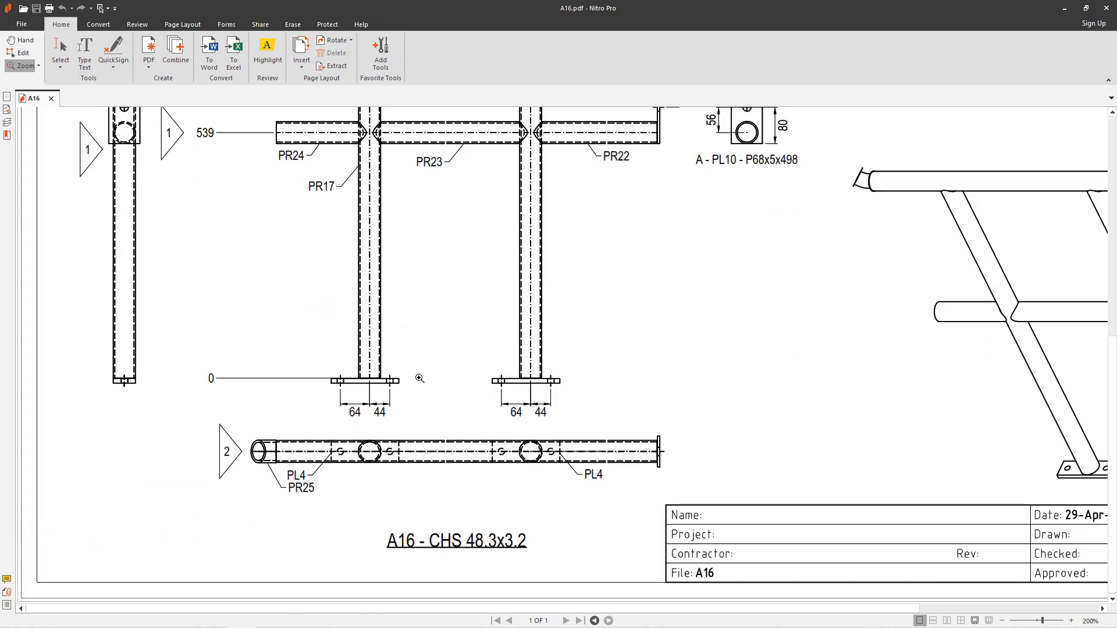
right_click(463, 225)
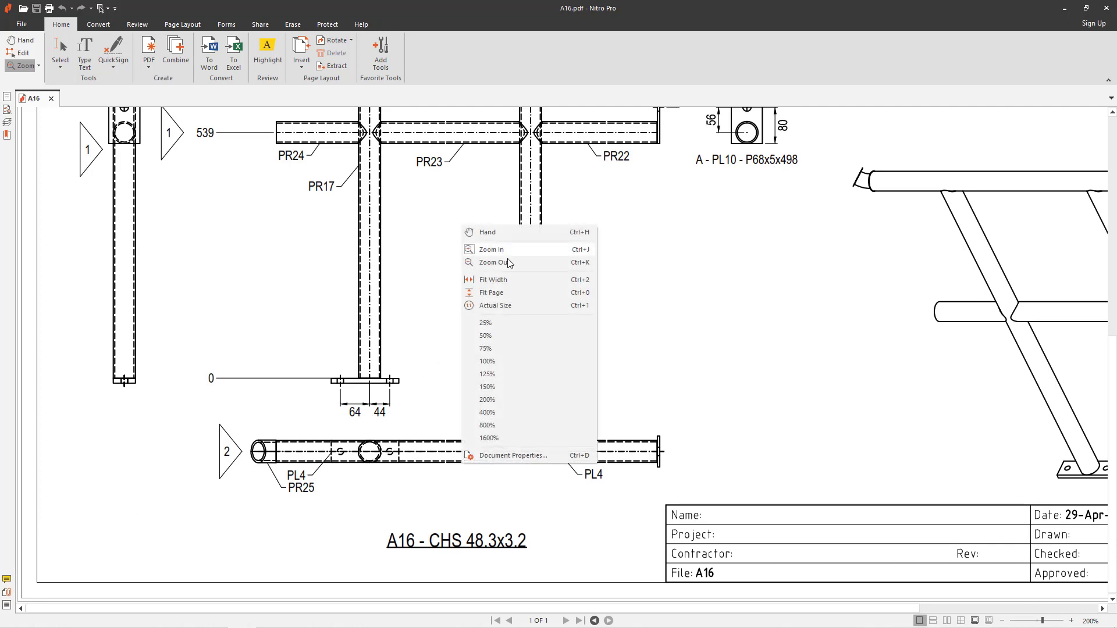
click(487, 295)
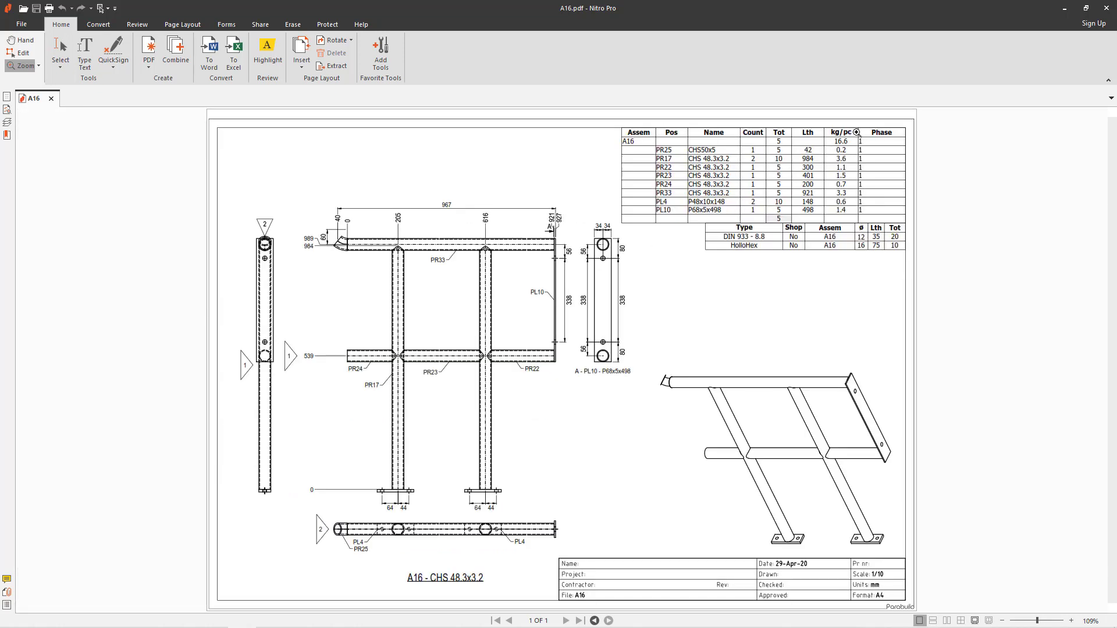
- Examine the A16 drawing's parts list, bolt table, top rail dimensions and PL10 end plate detail
click(943, 146)
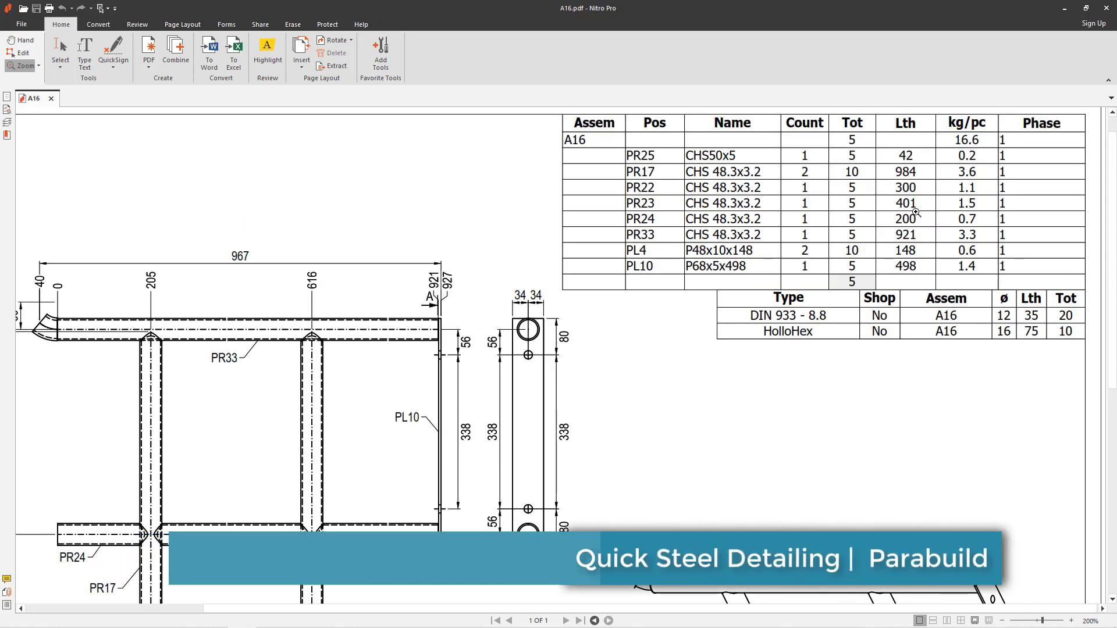
scroll(916, 212, down, 1)
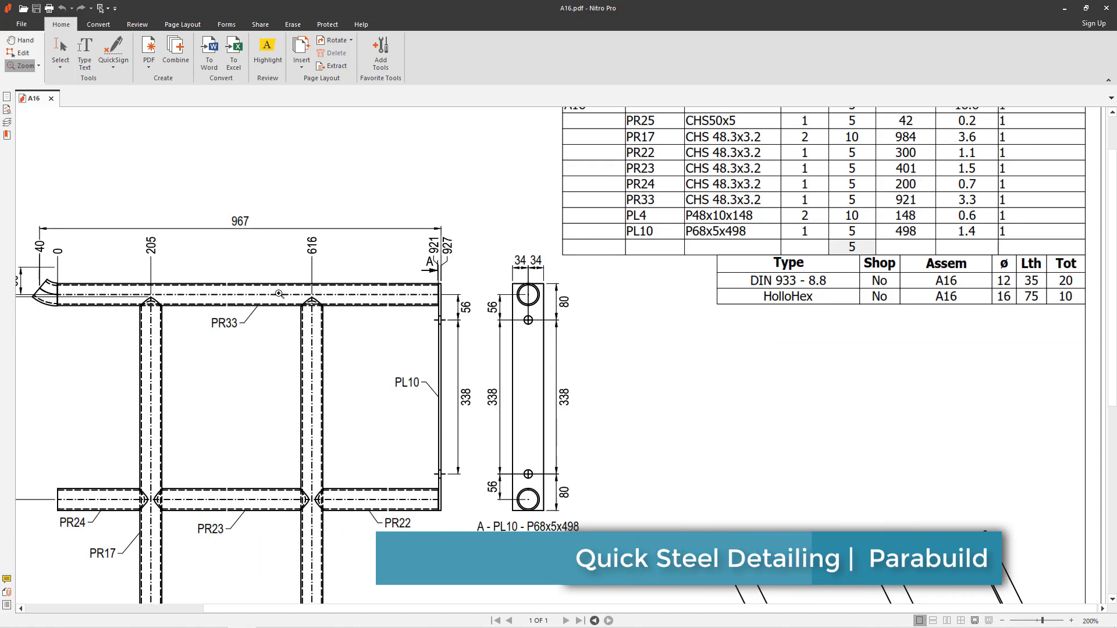
scroll(451, 315, down, 3)
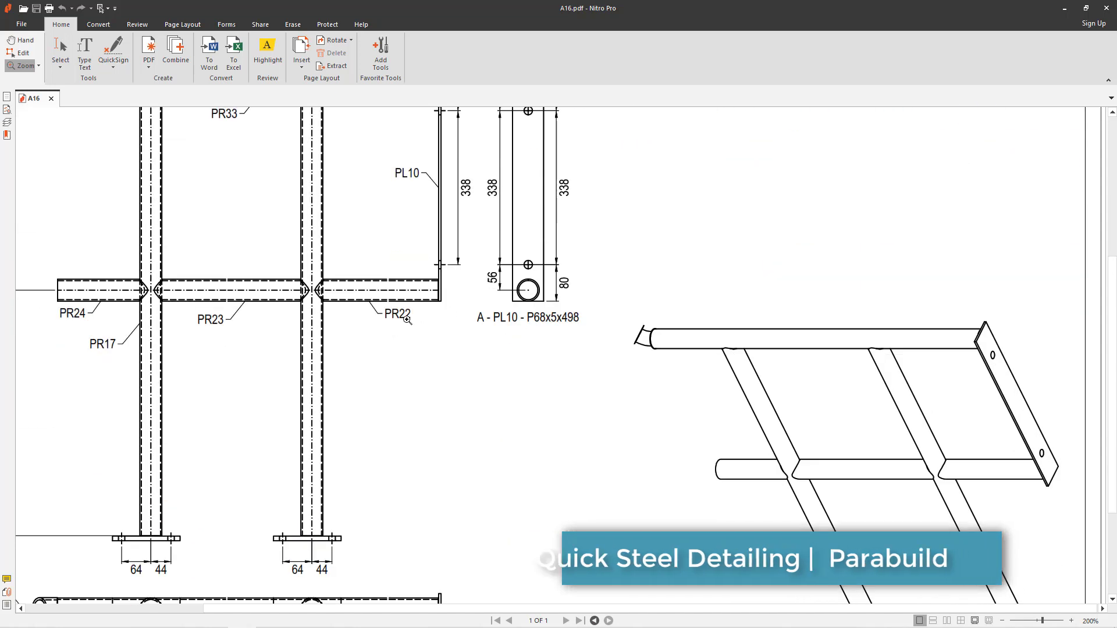
scroll(224, 316, up, 3)
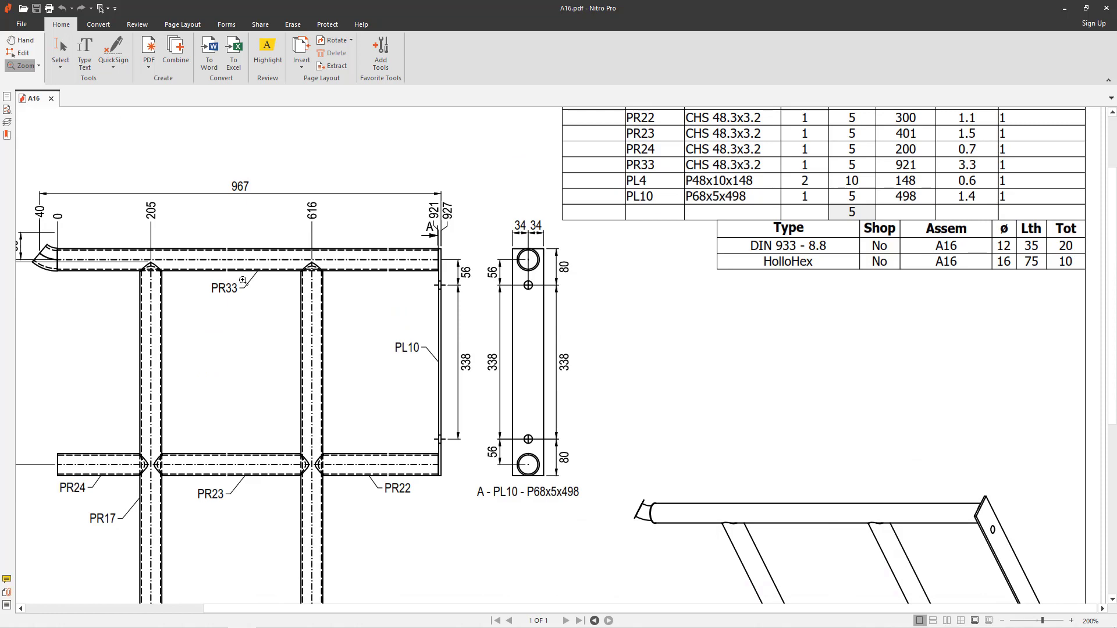
scroll(244, 279, up, 2)
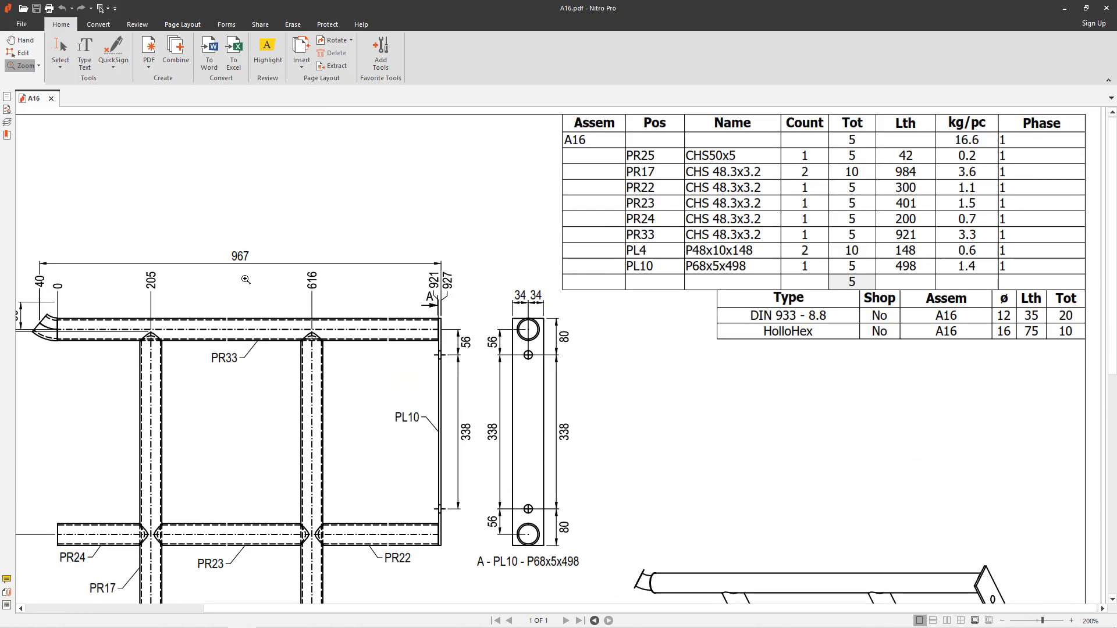
click(204, 362)
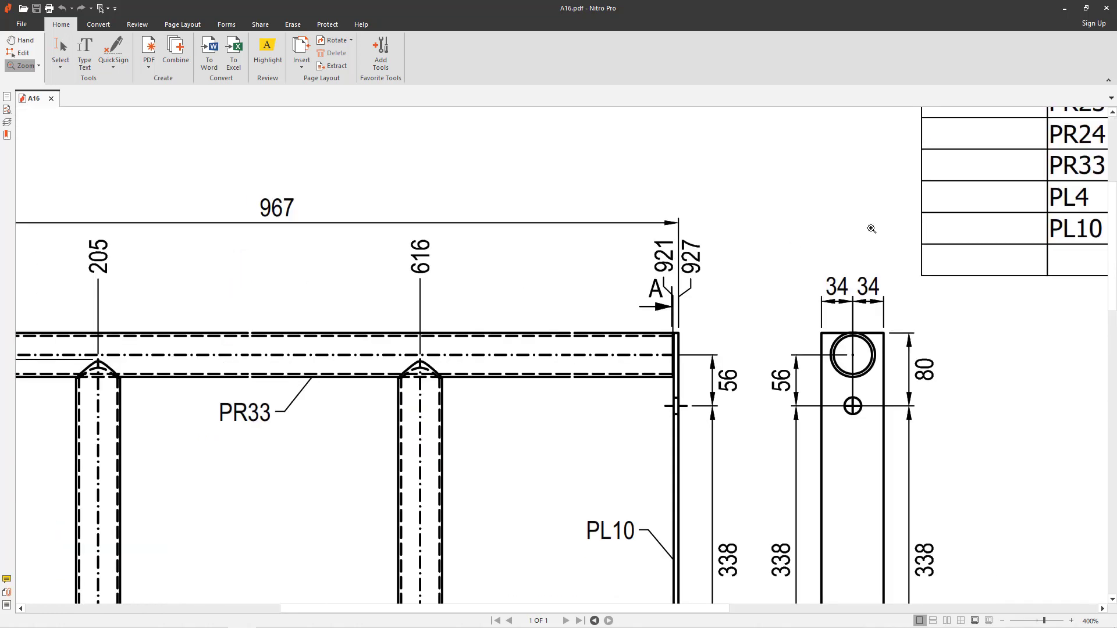
right_click(698, 178)
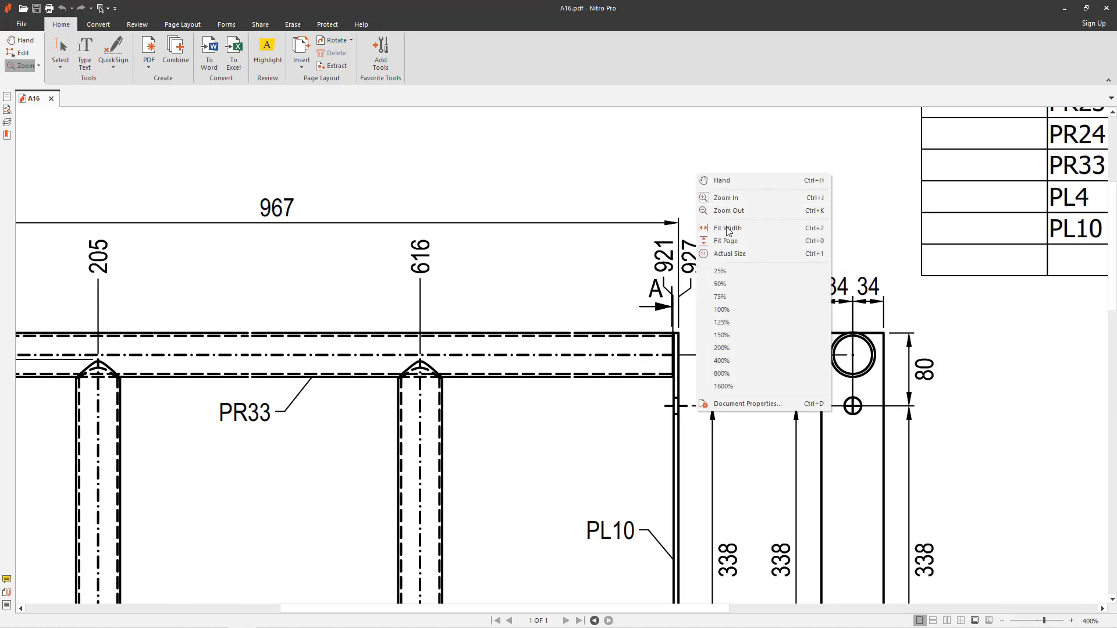
click(789, 228)
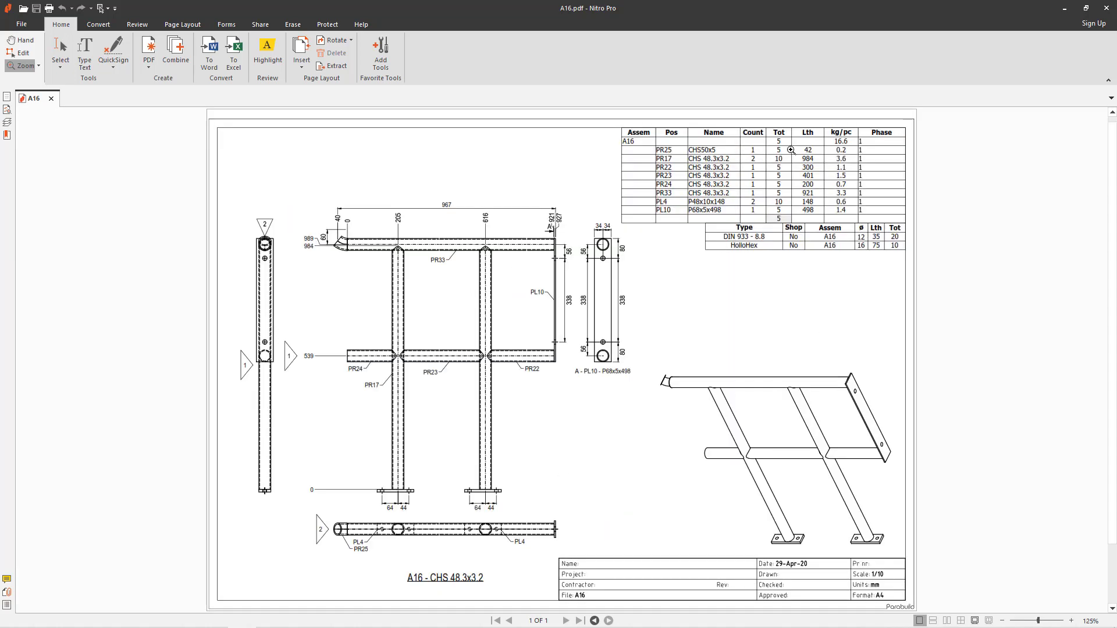
click(790, 150)
click(837, 153)
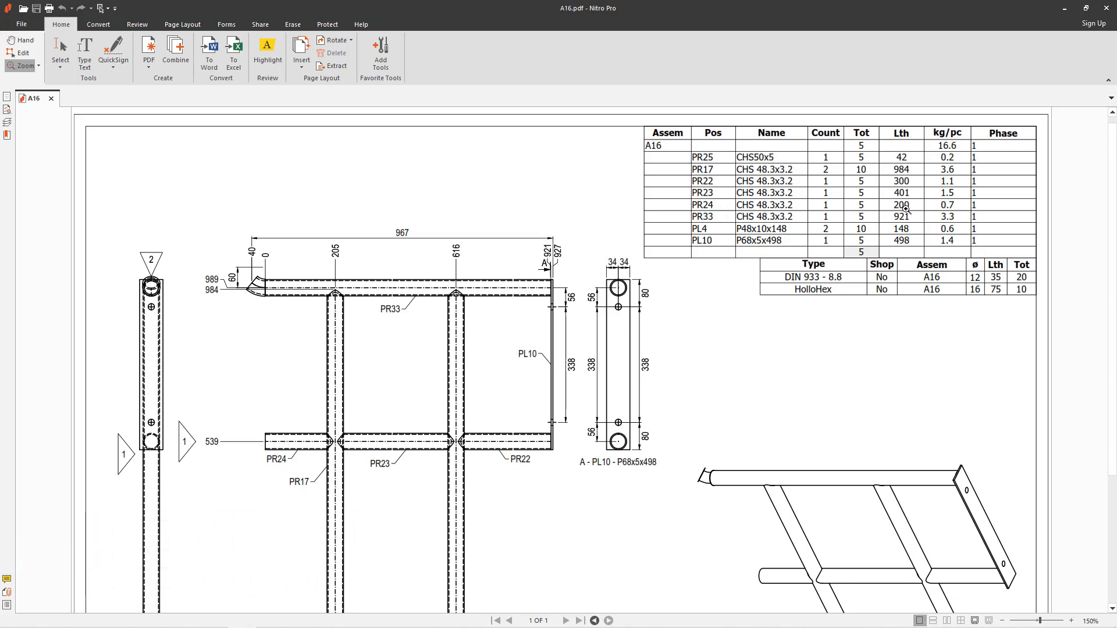
- Leave the A16 PDF, return to the staircase in model space and close the sheets manager
scroll(551, 338, down, 5)
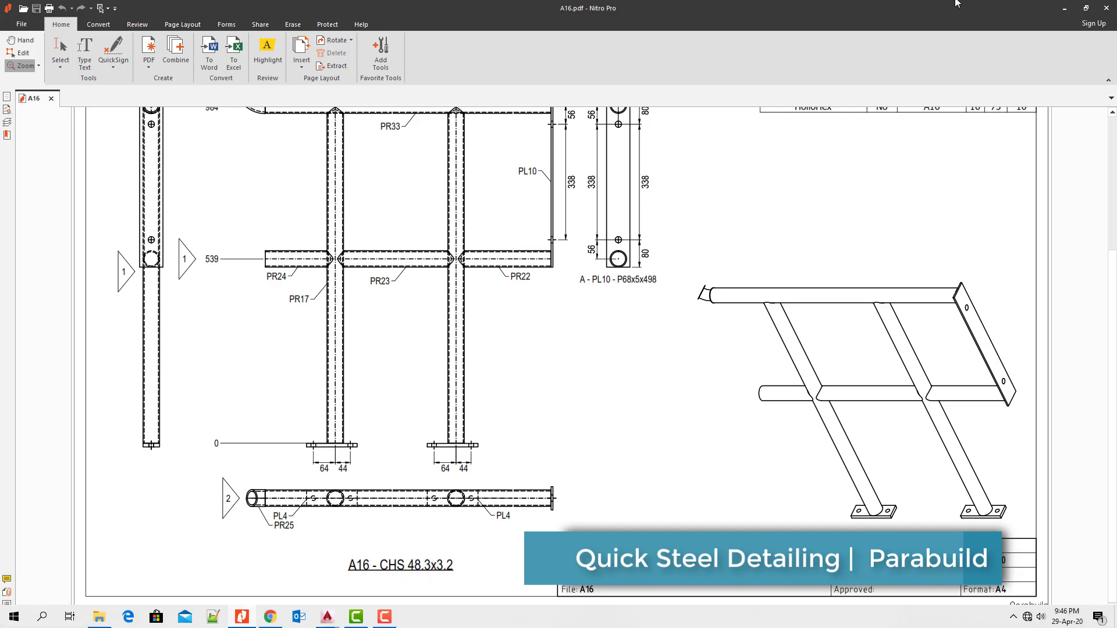
click(1062, 9)
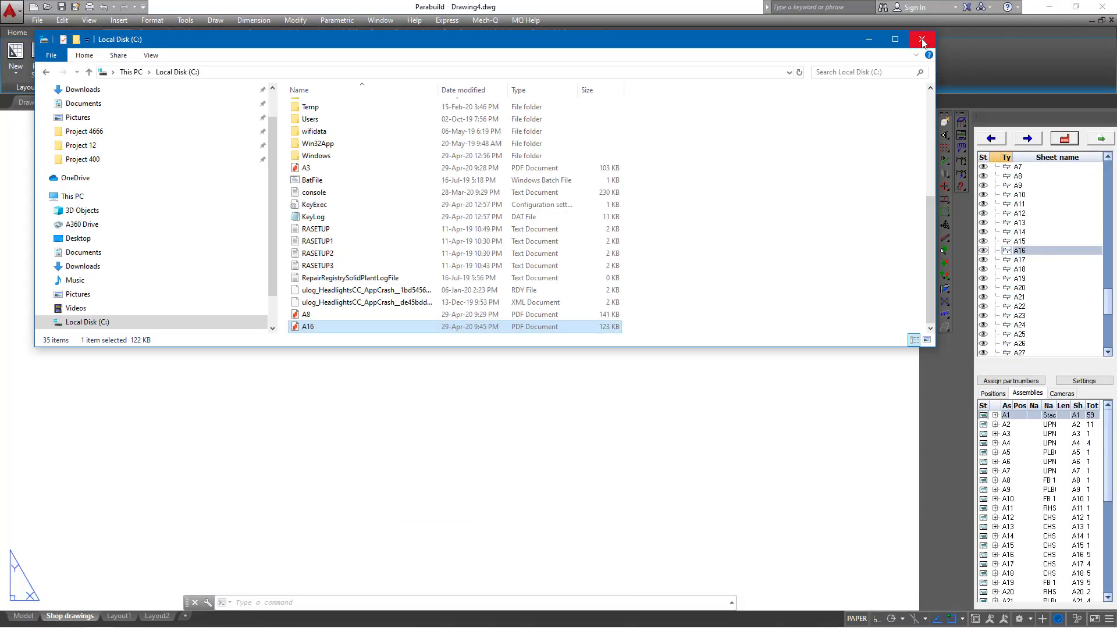
click(26, 615)
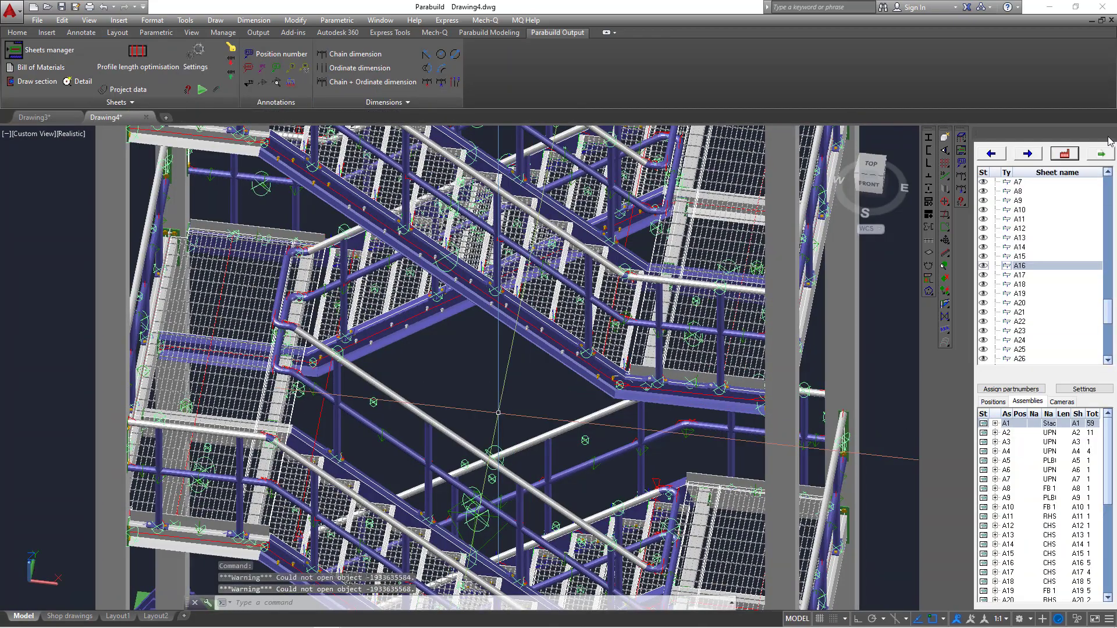
click(1109, 139)
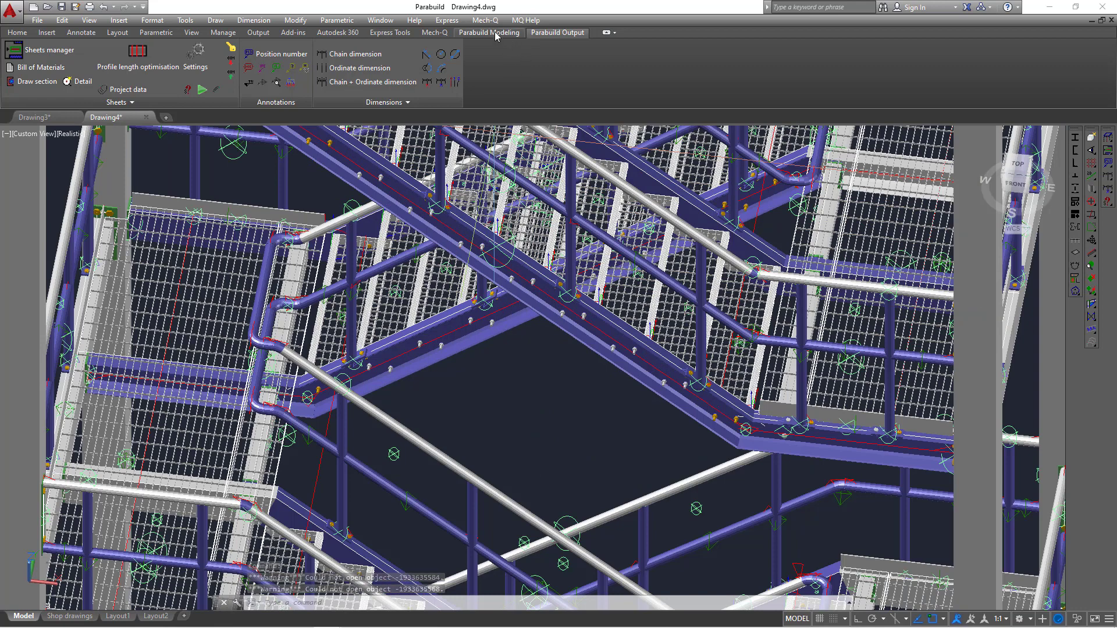
click(495, 33)
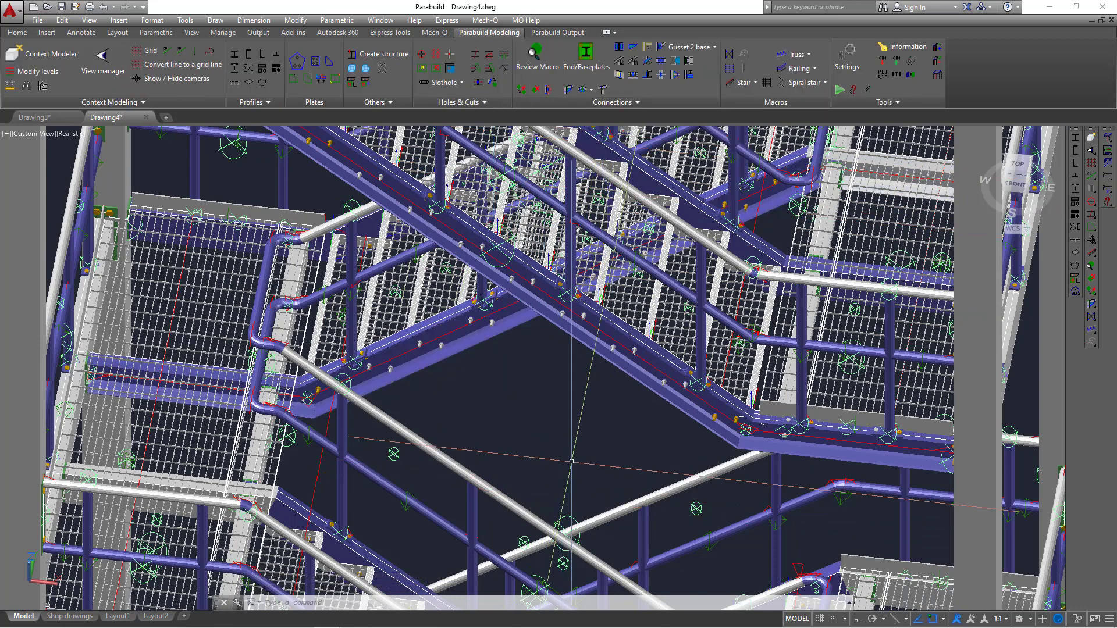
- Turn the staircase model with Constrained Orbit to view its flights and landings from the back
right_click(570, 179)
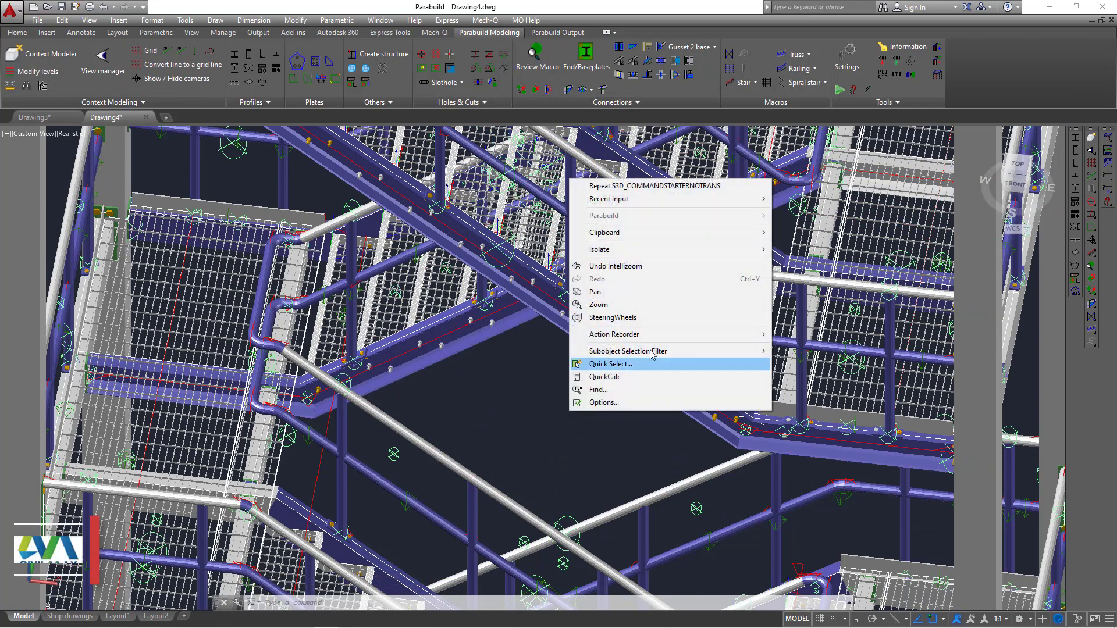
click(604, 308)
right_click(566, 409)
mouse_move(650, 450)
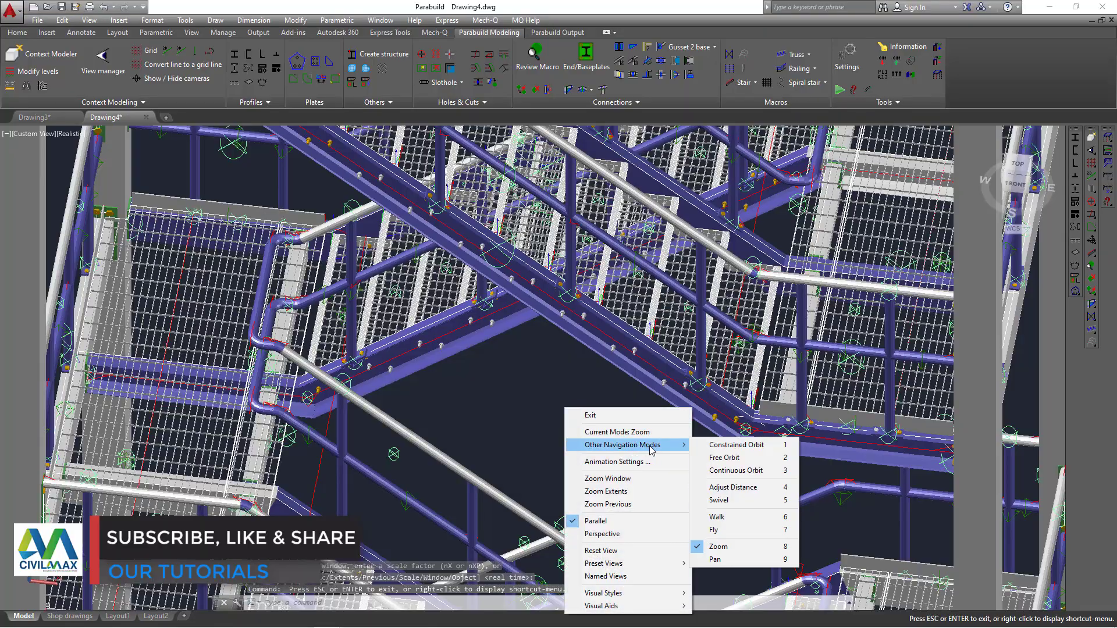
click(735, 444)
drag(735, 444, 494, 379)
scroll(666, 340, up, 3)
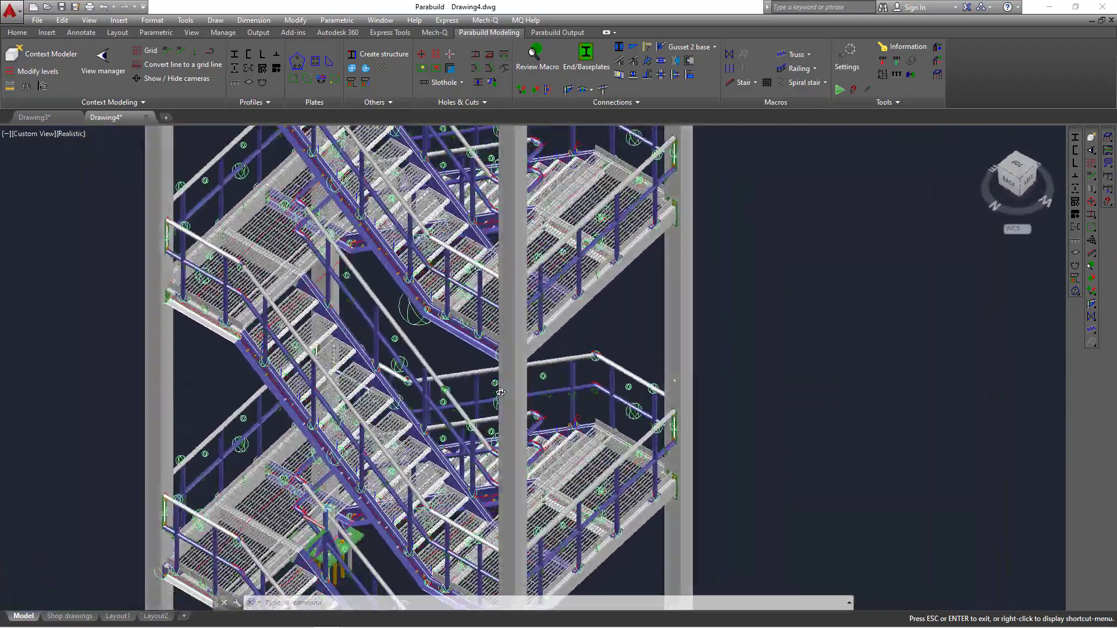
- Examine the grating treads, stringer bolts, railing posts and landing connections of the staircase up close from several angles
scroll(267, 344, up, 8)
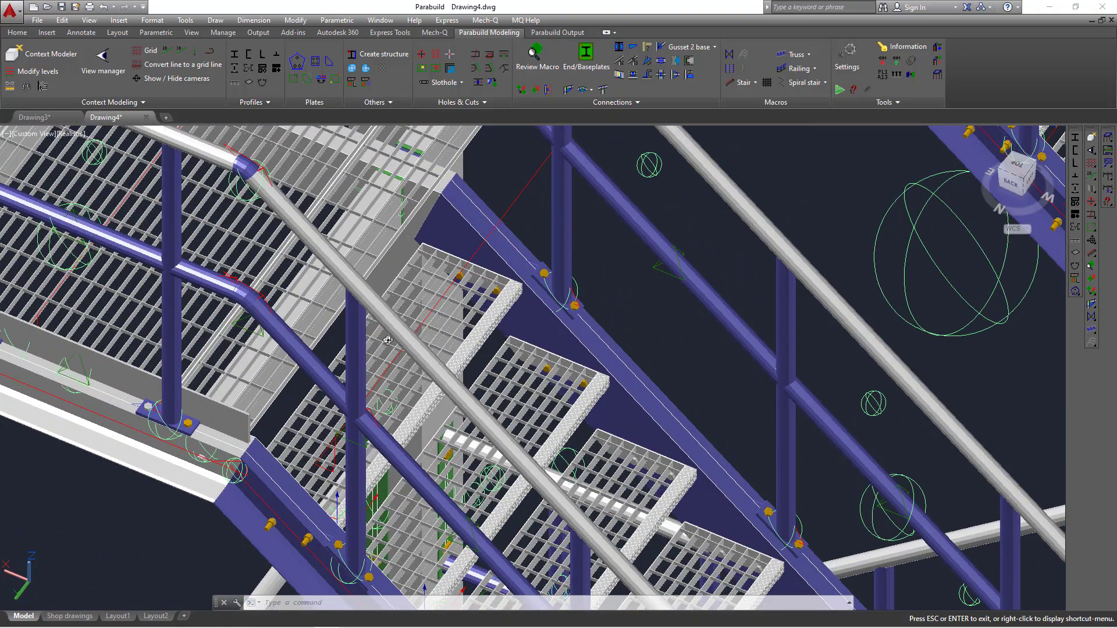
mouse_move(401, 331)
mouse_down()
mouse_move(435, 327)
mouse_move(416, 334)
mouse_up()
scroll(416, 333, down, 5)
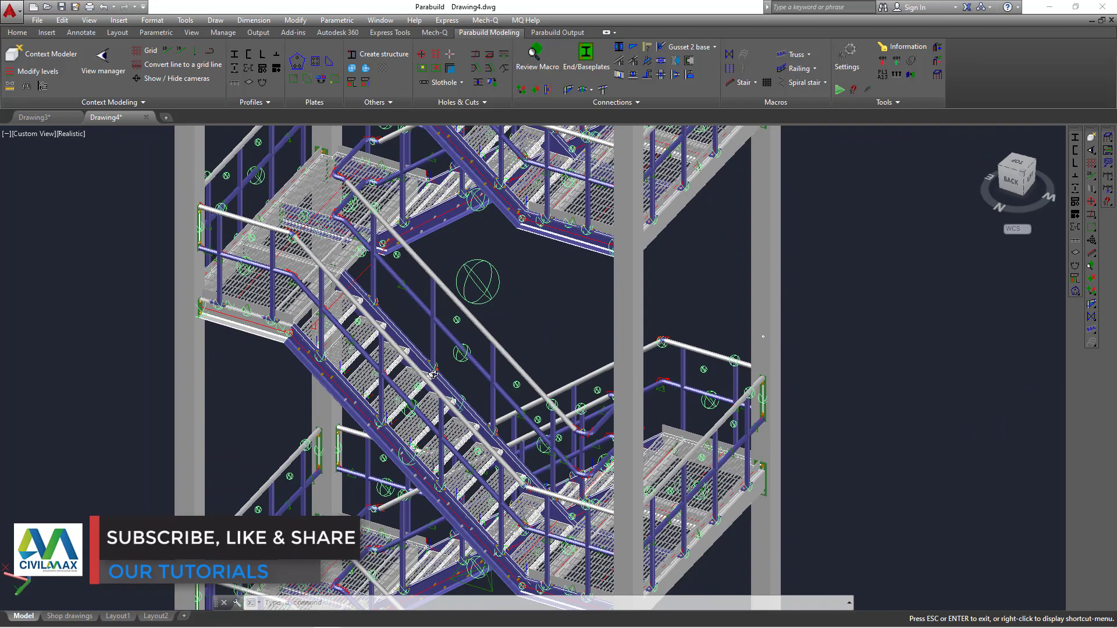
scroll(432, 374, down, 1)
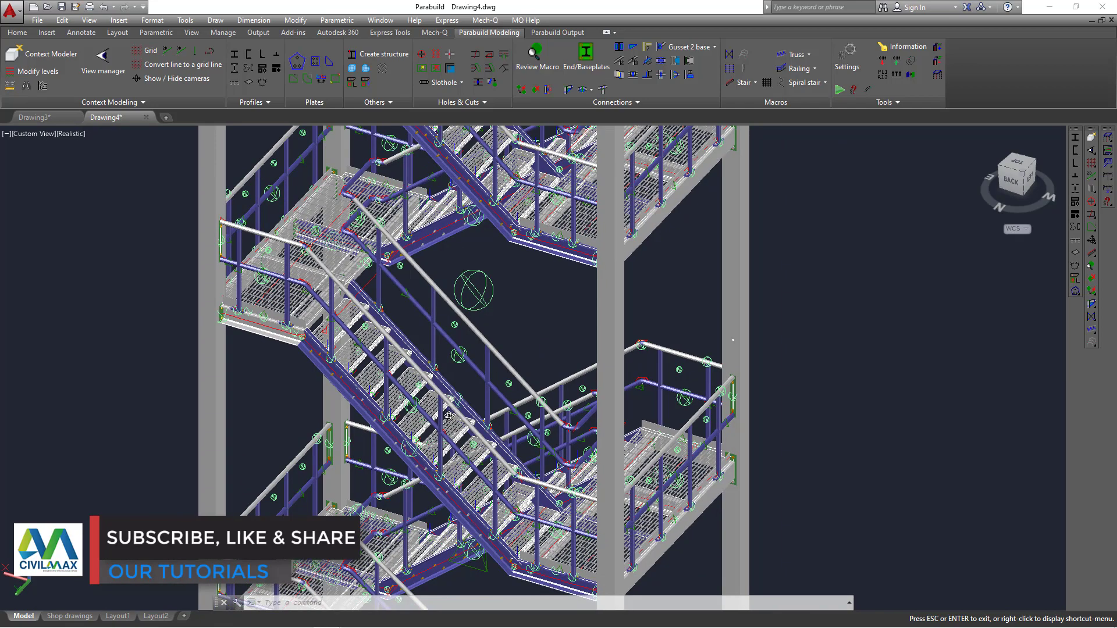
scroll(448, 414, up, 8)
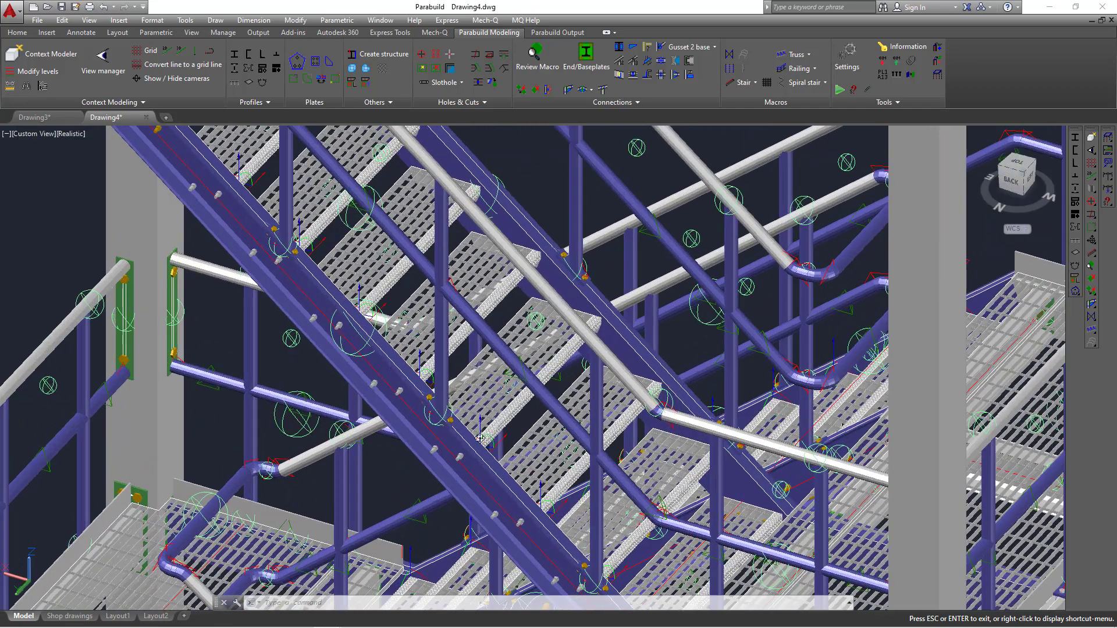
drag(498, 411, 272, 400)
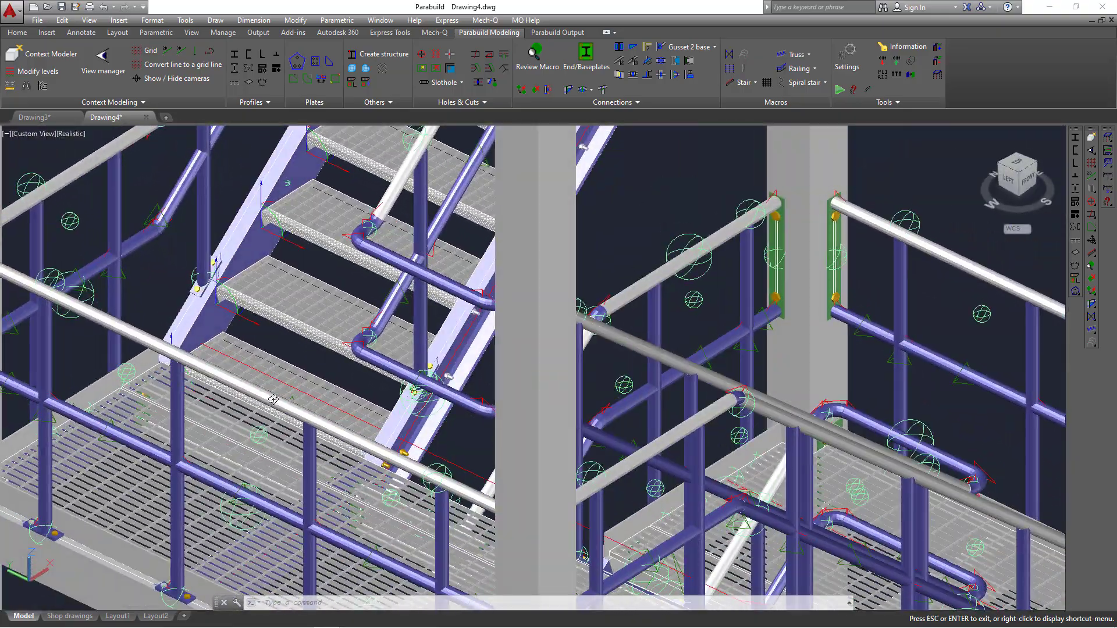